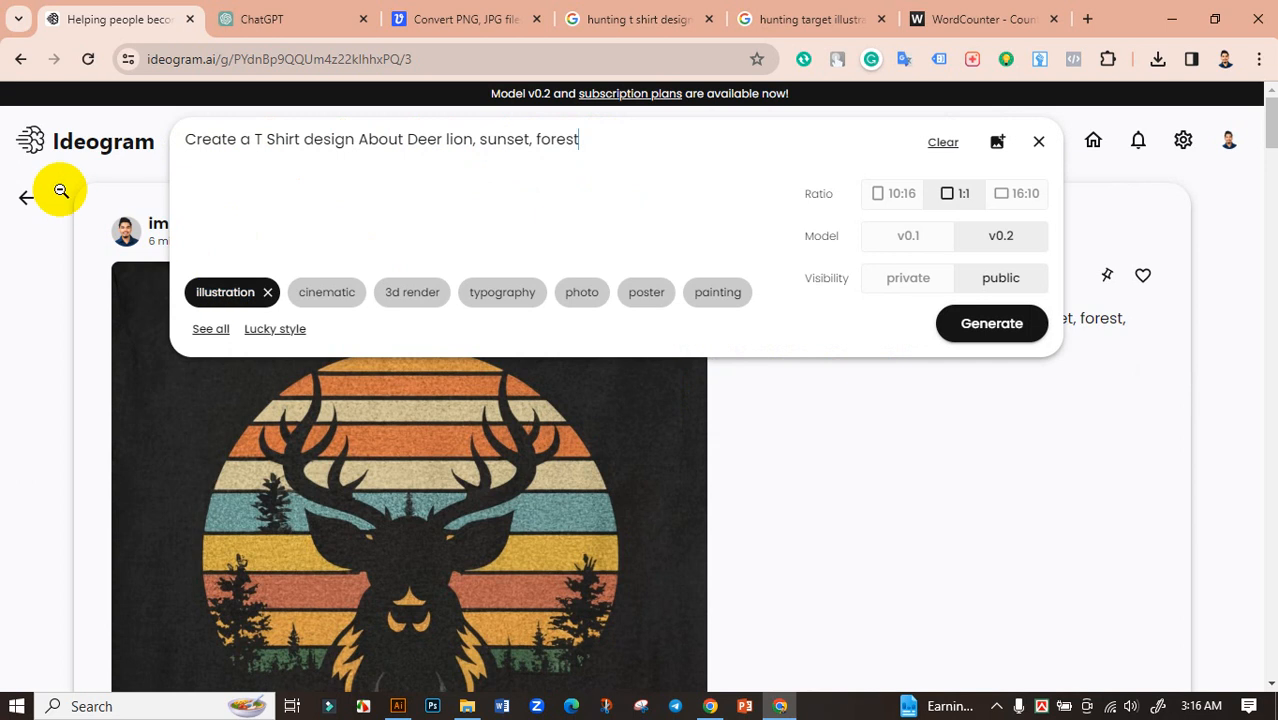
Step: Open the deer head sunset T-shirt design from the generated images and examine its artwork
key(Return)
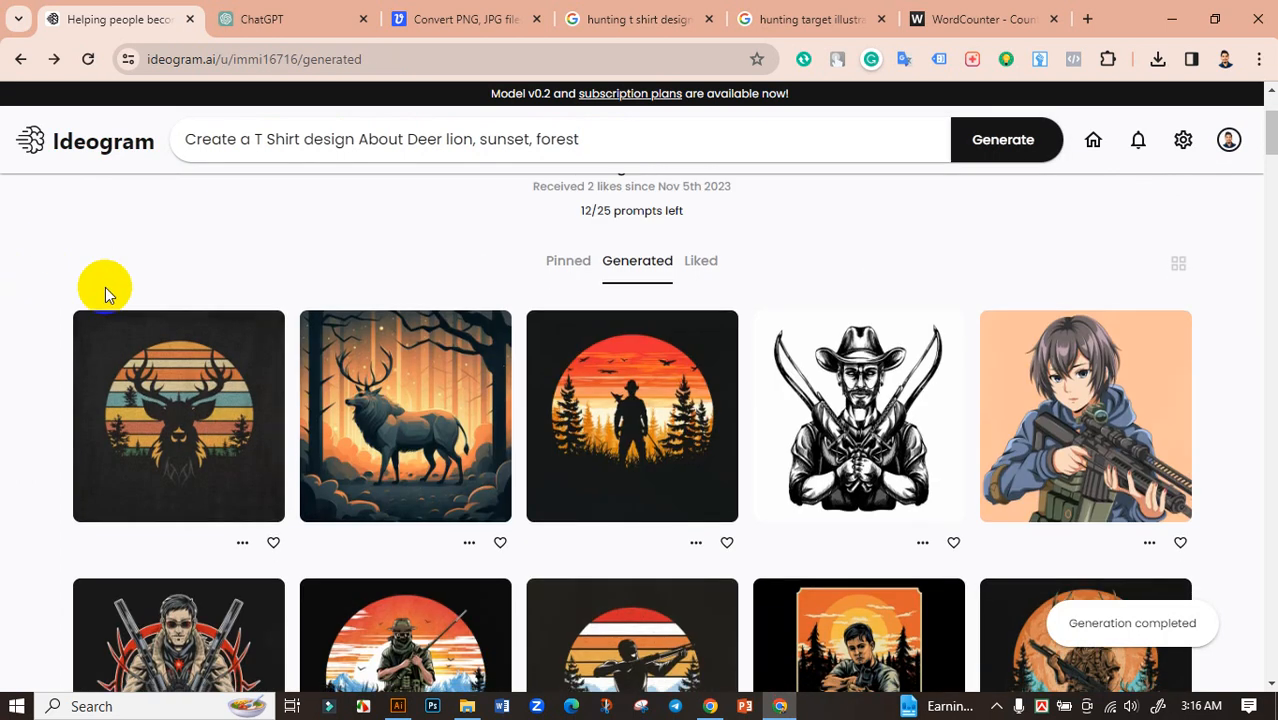
click(170, 366)
scroll(500, 350, down, 3)
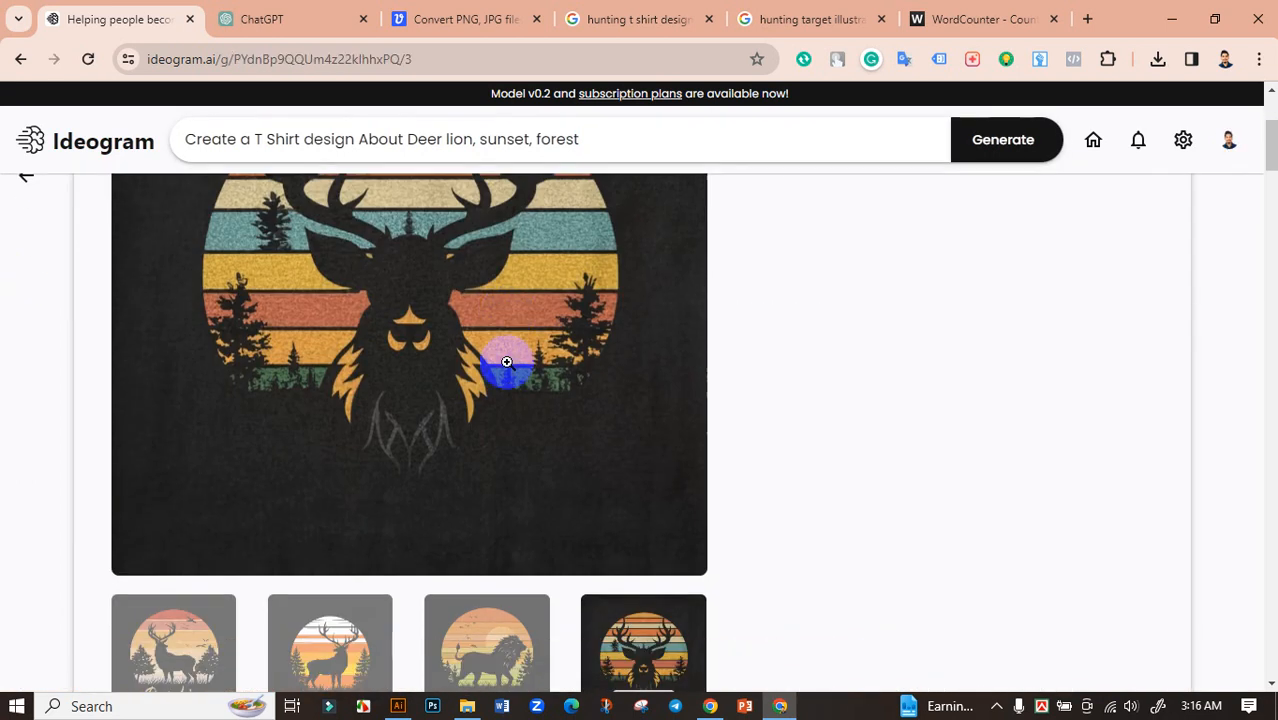
scroll(505, 378, down, 2)
scroll(290, 320, up, 4)
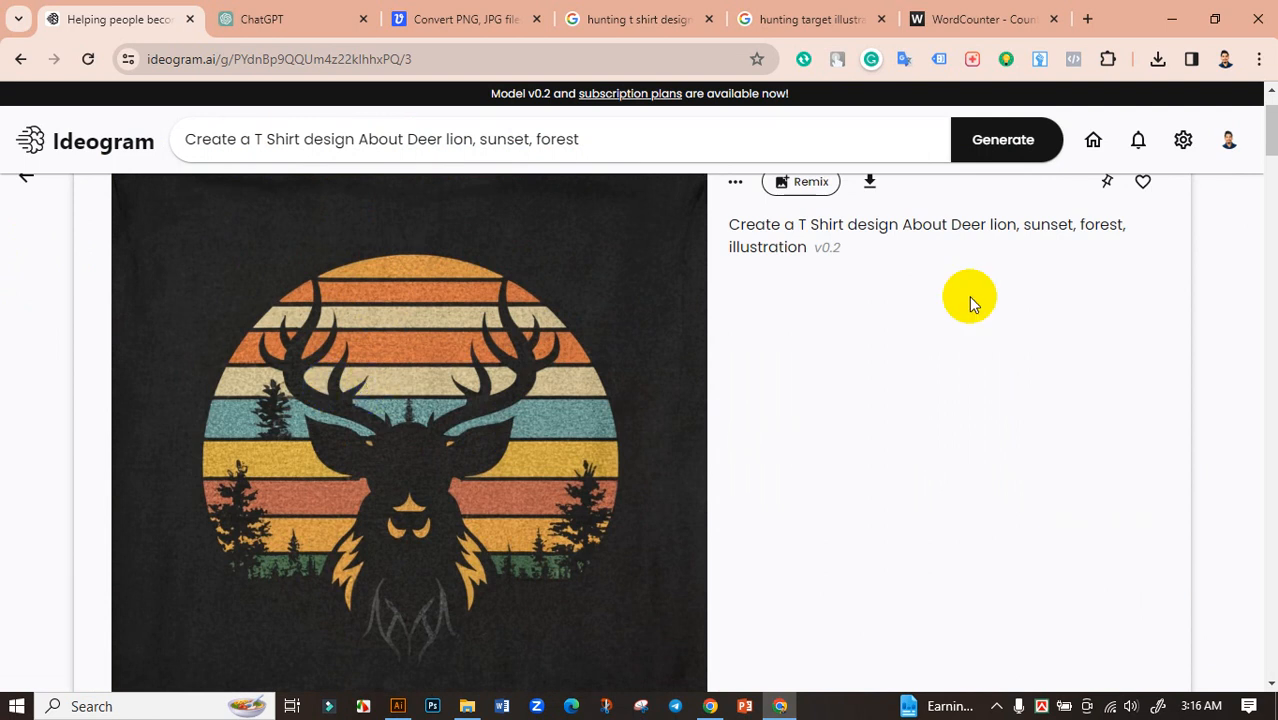
Step: Compare the lion, standing deer and Deer Lion variants, ending on the deer head sunset design
scroll(442, 422, down, 3)
click(445, 559)
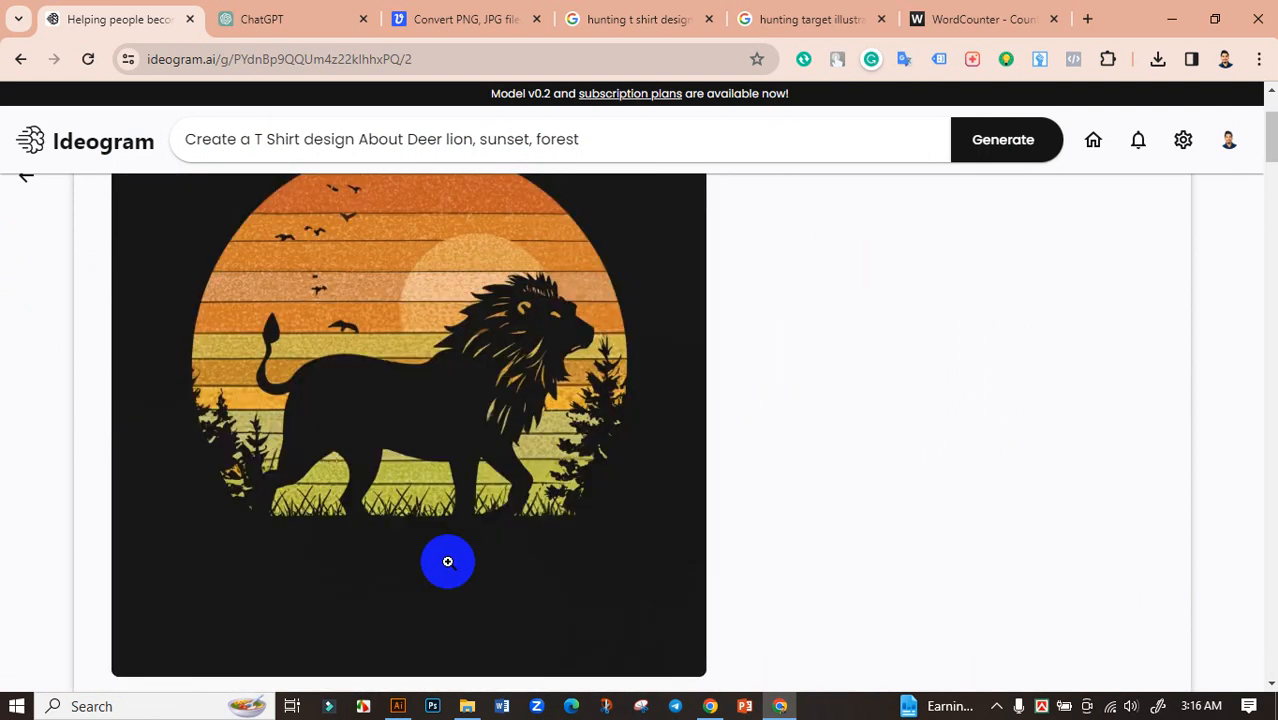
scroll(400, 490, down, 3)
click(348, 508)
scroll(210, 520, down, 3)
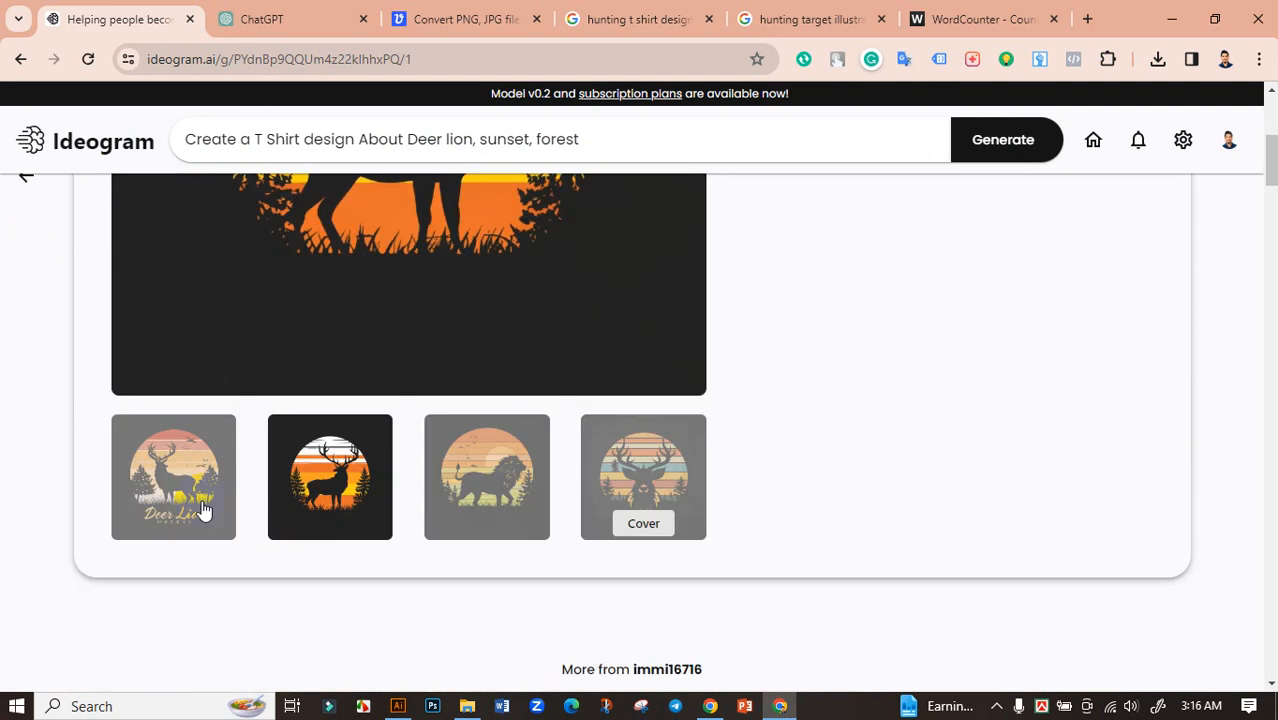
click(205, 513)
scroll(390, 440, down, 2)
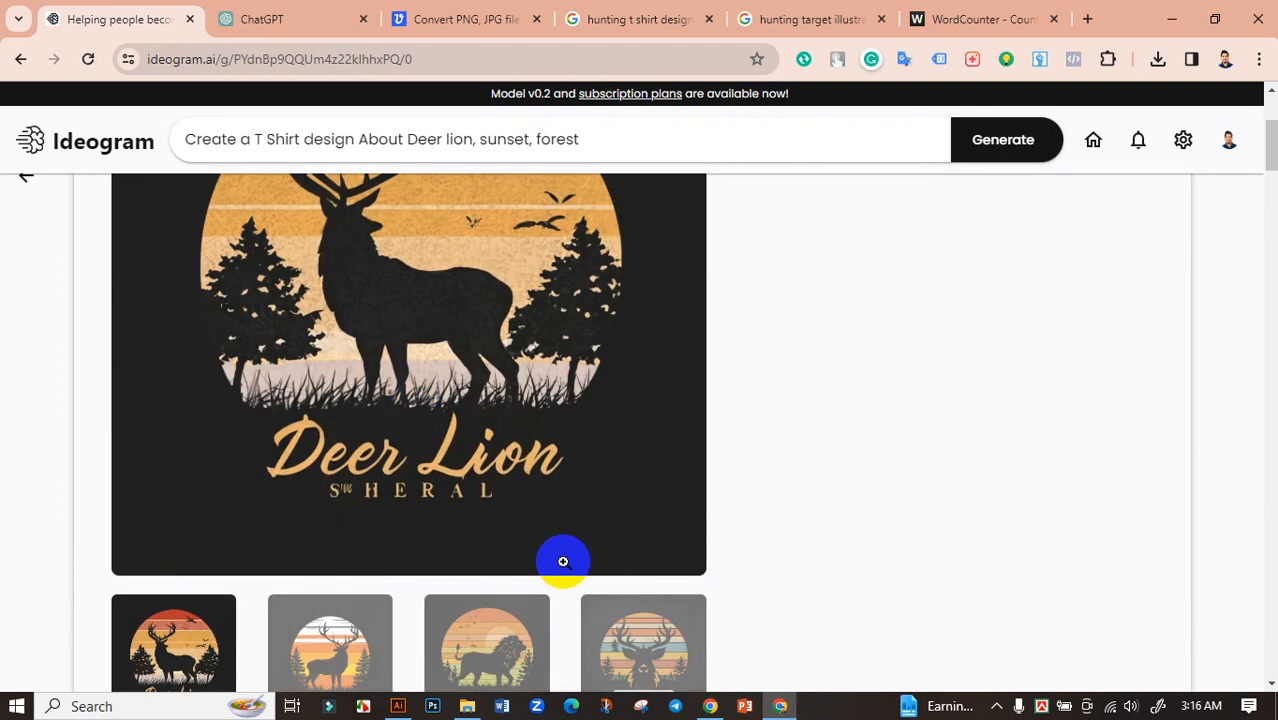
scroll(560, 500, down, 3)
click(648, 584)
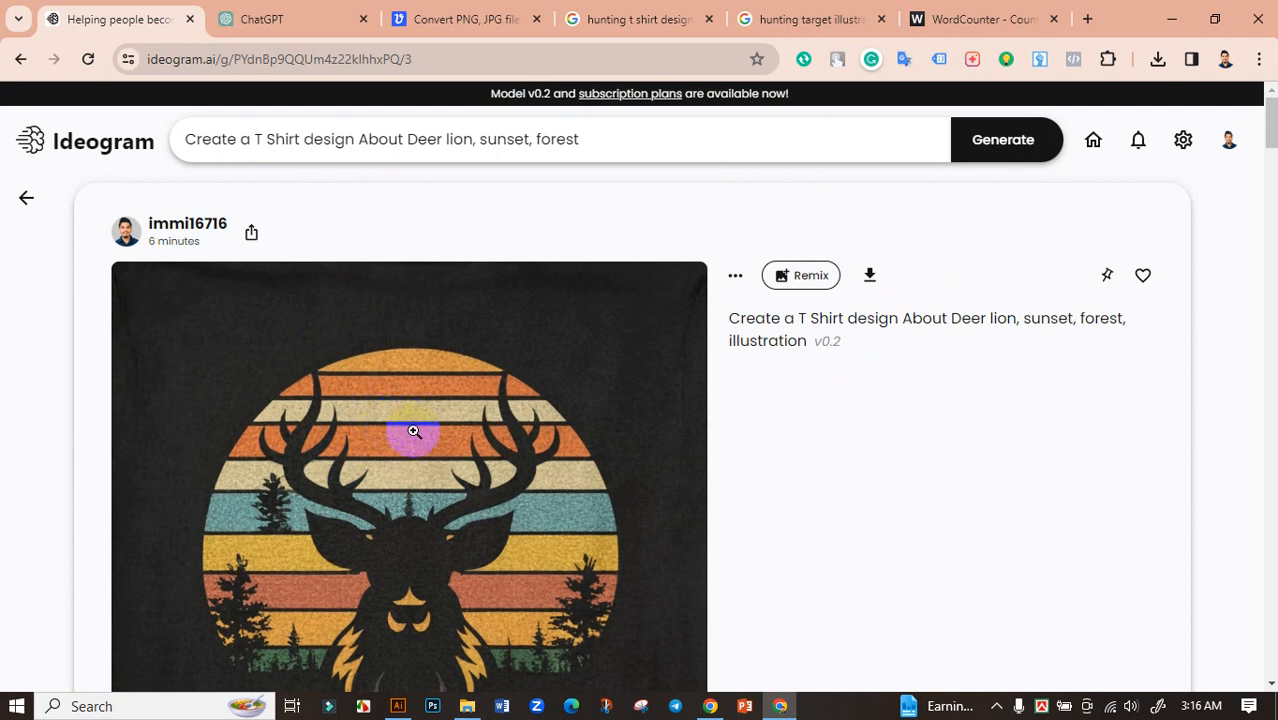
Step: Save the deer head sunset image to the computer as wsoABBDATcW7O8BxAA1r3Q.jpg
right_click(361, 444)
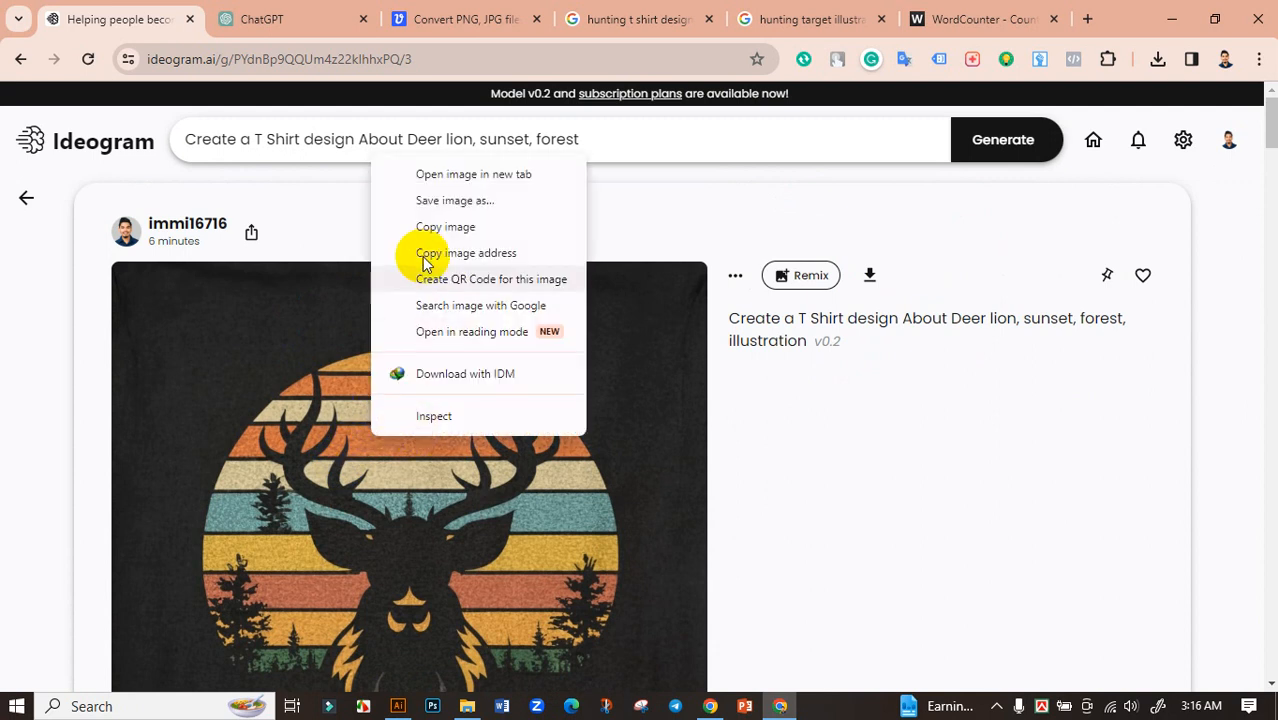
click(448, 200)
click(1107, 661)
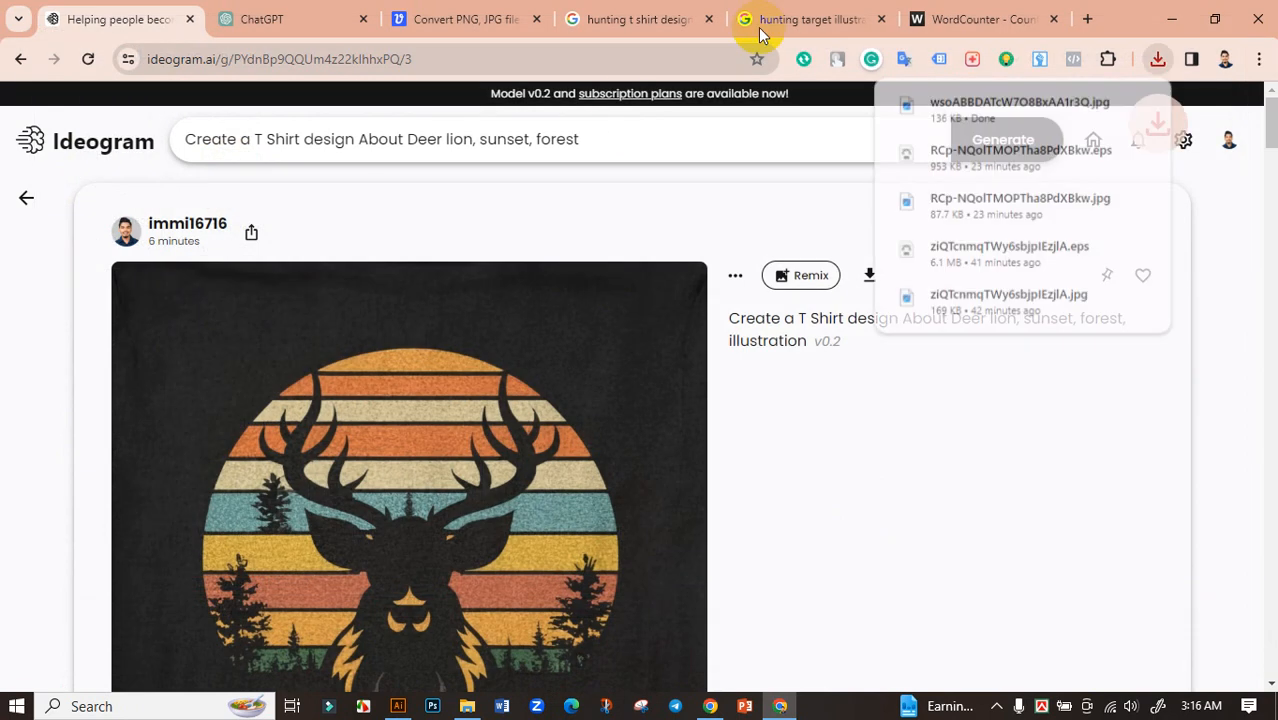
Step: Switch to Vectorizer.AI and upload wsoABBDATcW7O8BxAA1r3Q.jpg from Downloads for vector tracing
click(425, 19)
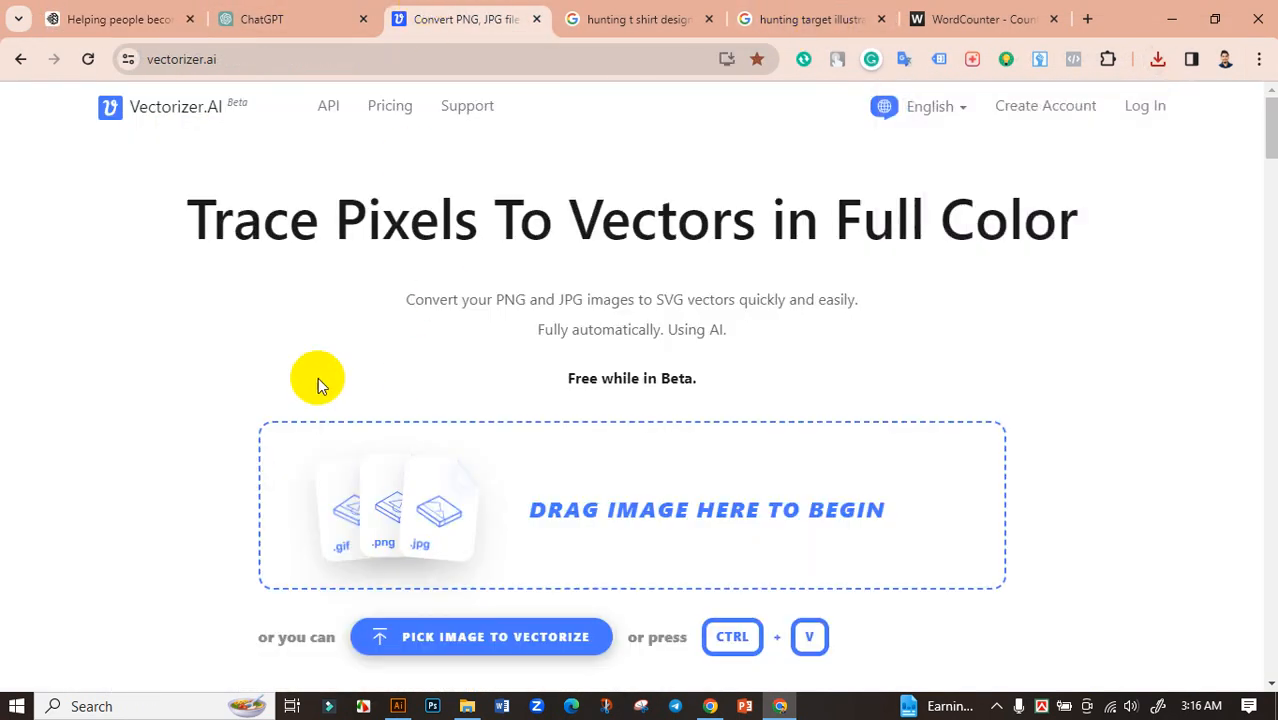
click(366, 484)
click(218, 175)
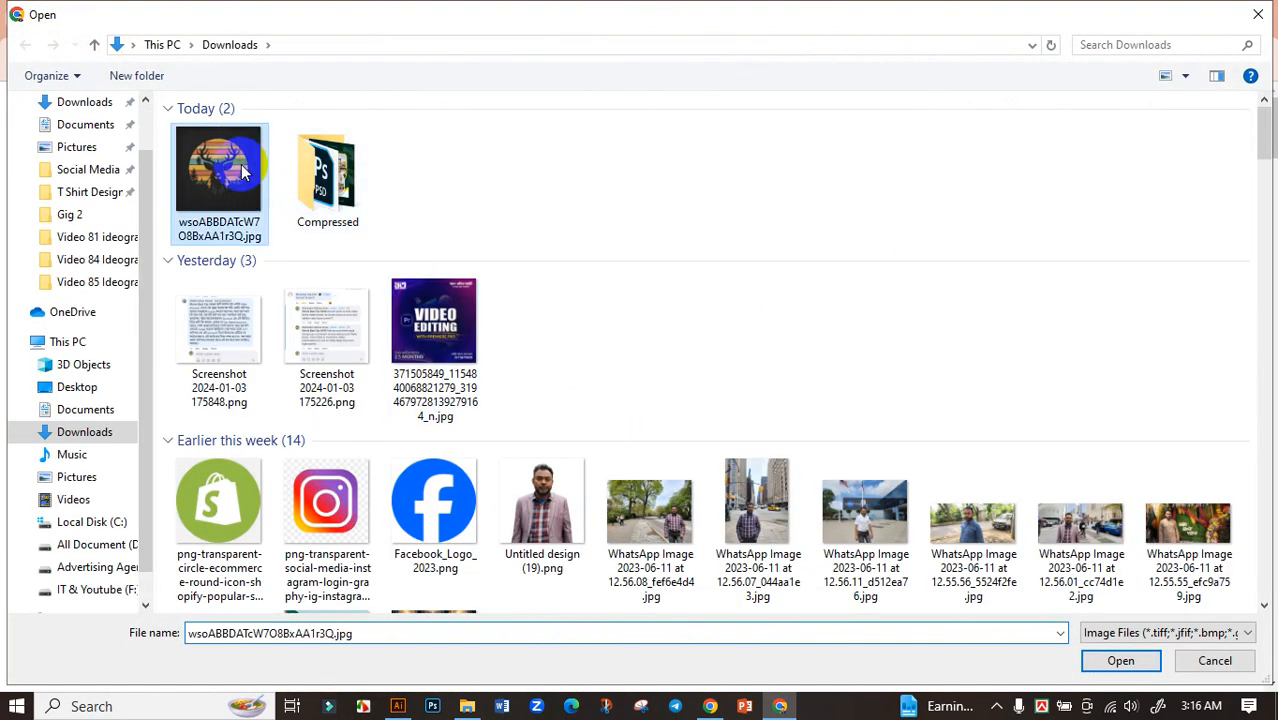
click(1121, 661)
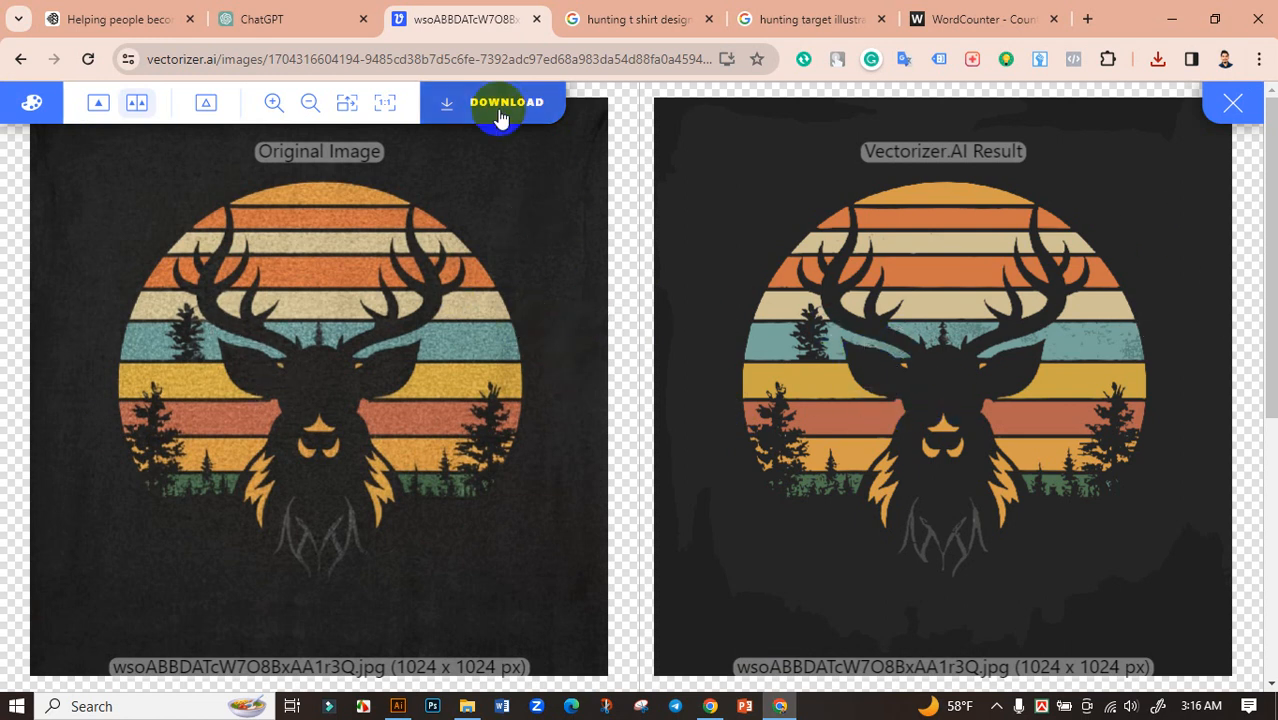
Step: Download the vectorized deer design as an EPS file and show it in its folder
click(500, 115)
scroll(670, 430, down, 4)
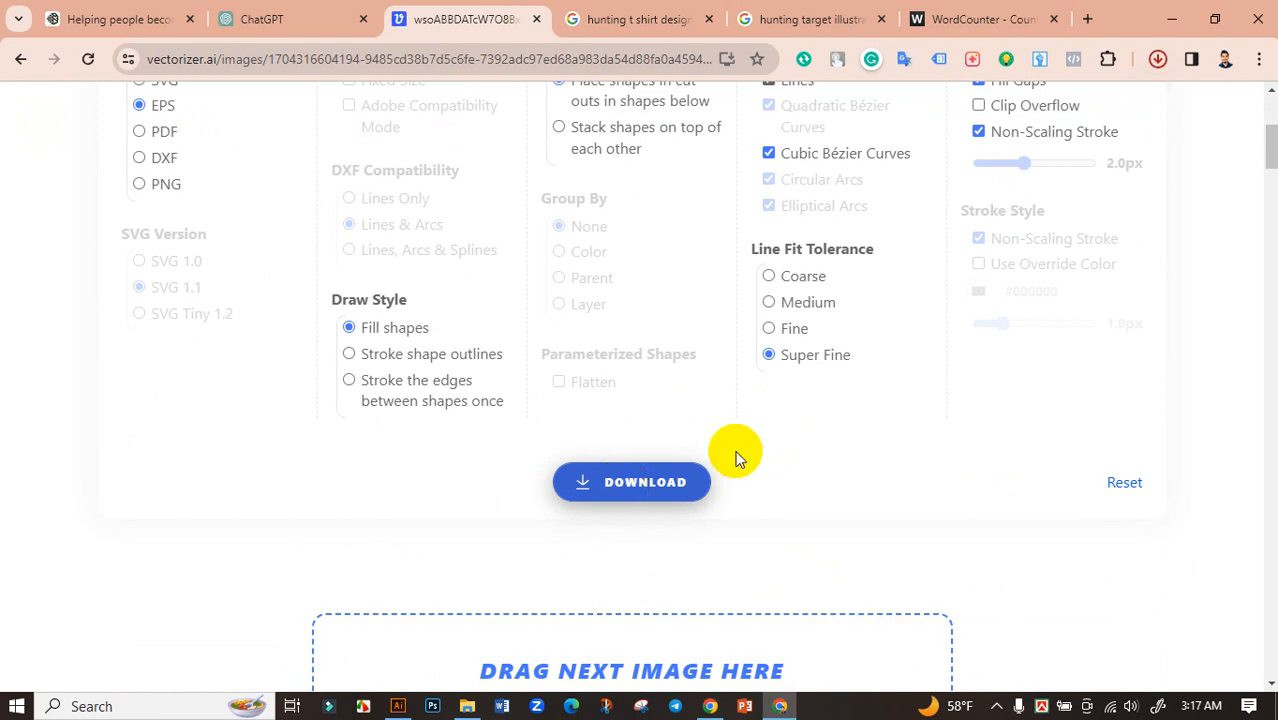
click(1106, 105)
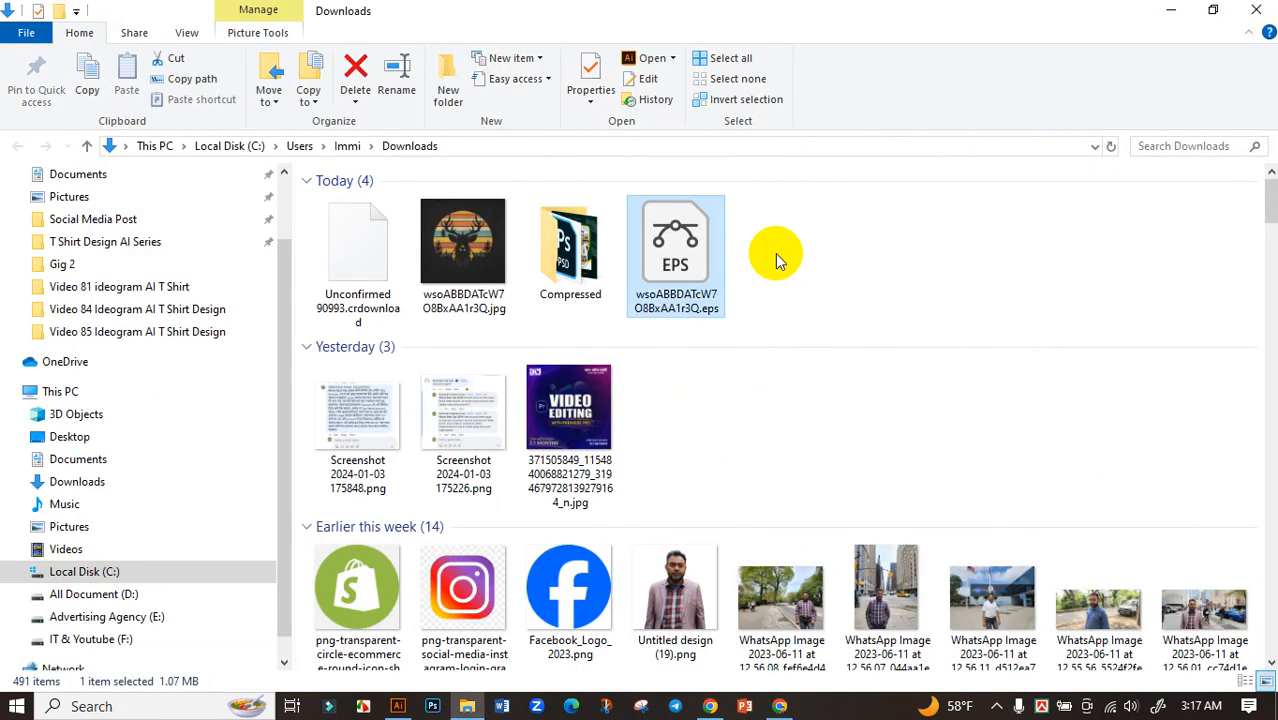
Step: Switch to Illustrator and create a new portrait document of 11.9 x 17.9 in
click(399, 704)
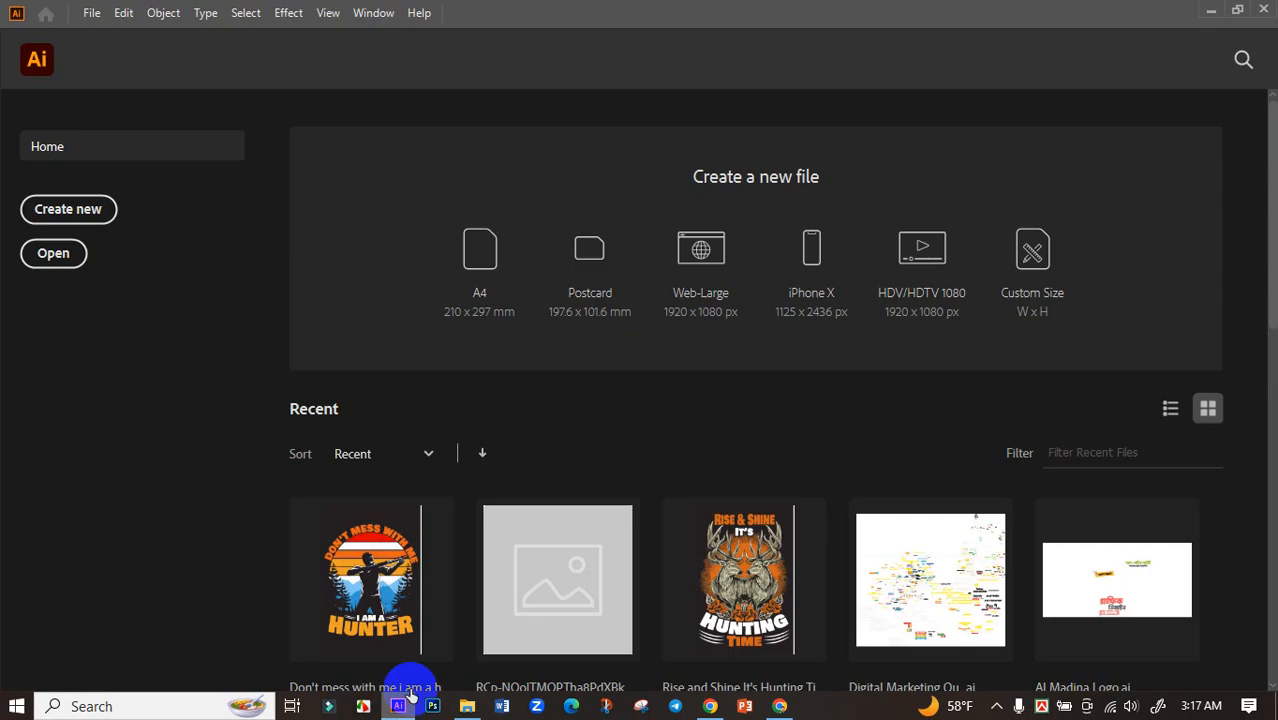
click(68, 209)
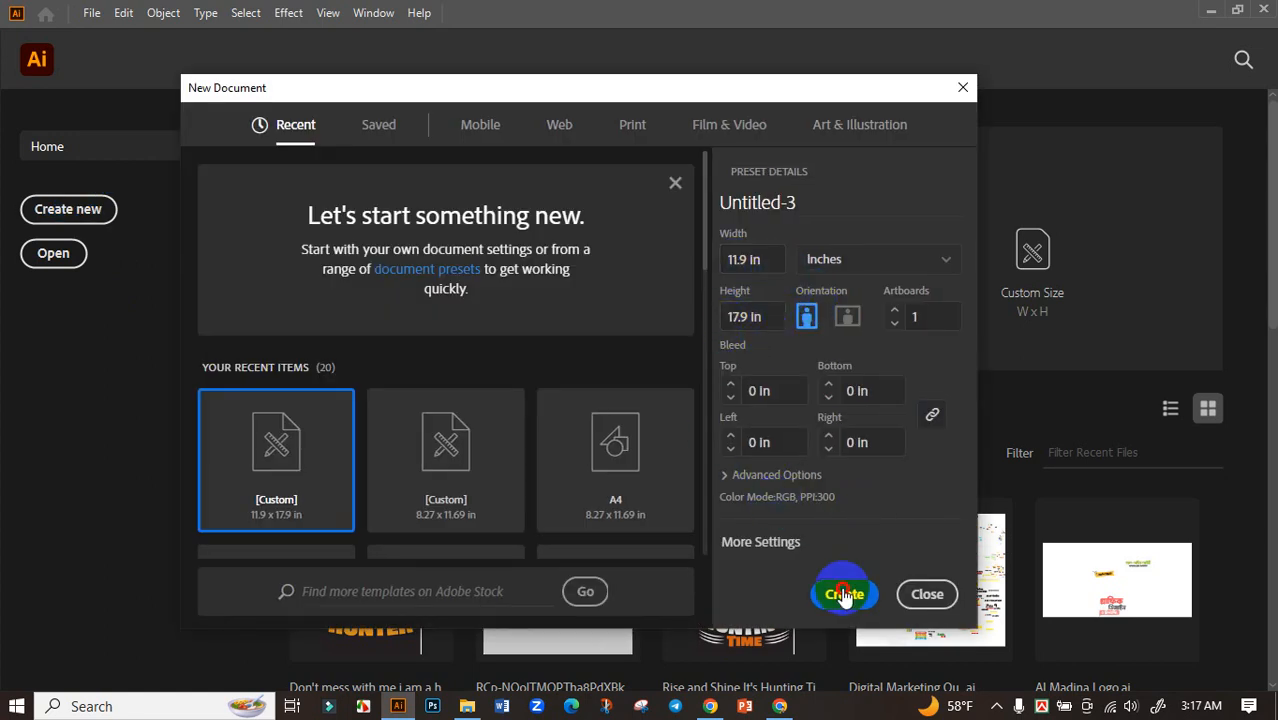
click(845, 595)
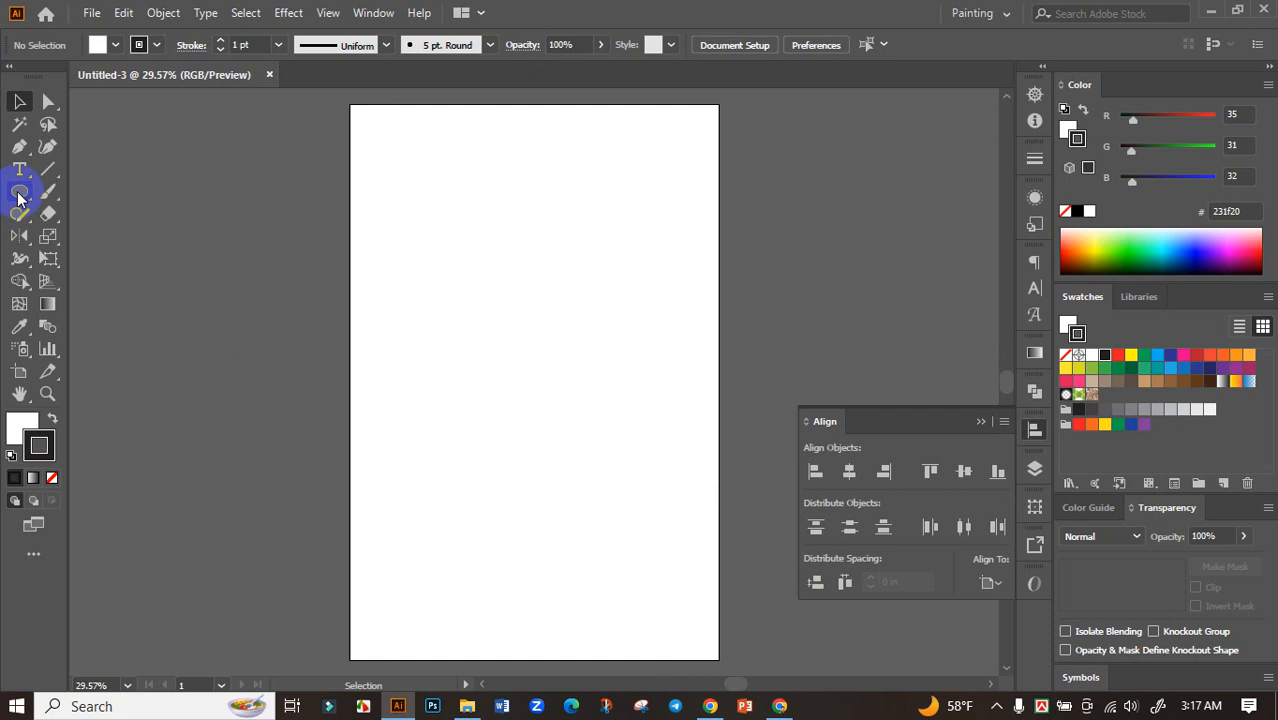
Step: Draw a rectangle covering the whole artboard and fill it with the Black swatch
drag(19, 197, 67, 191)
click(67, 191)
drag(347, 104, 718, 660)
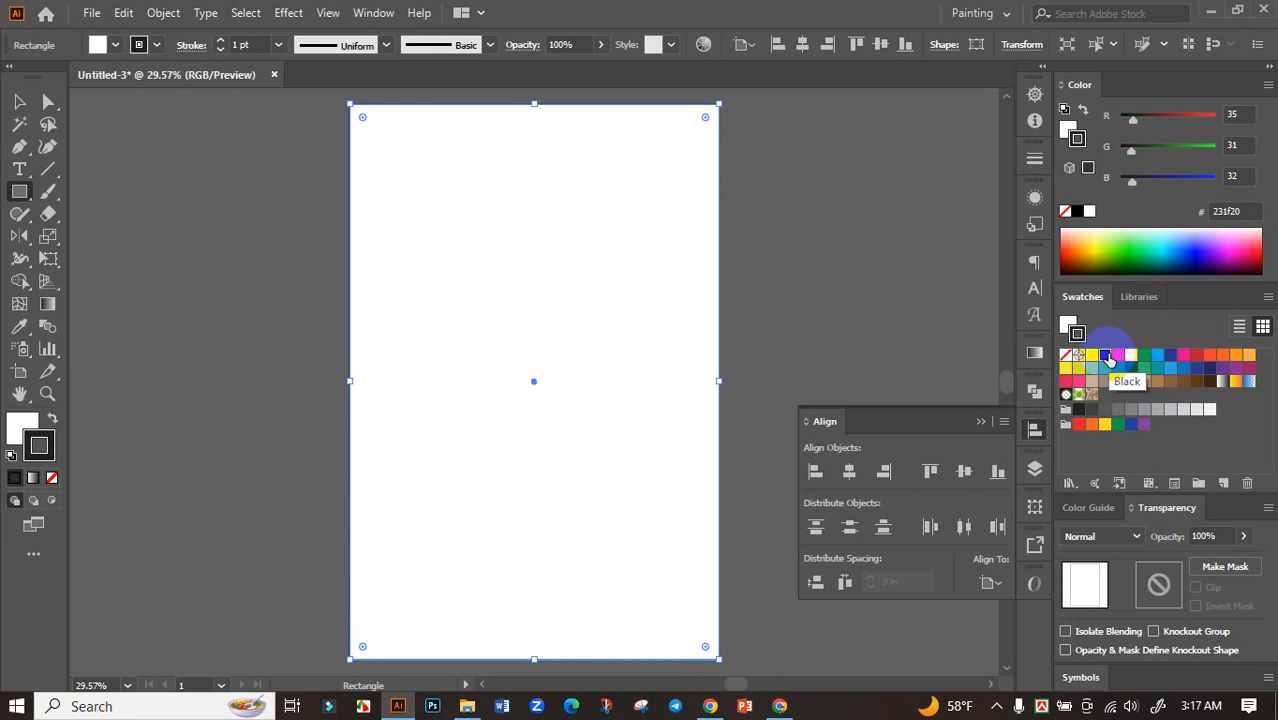
click(1106, 356)
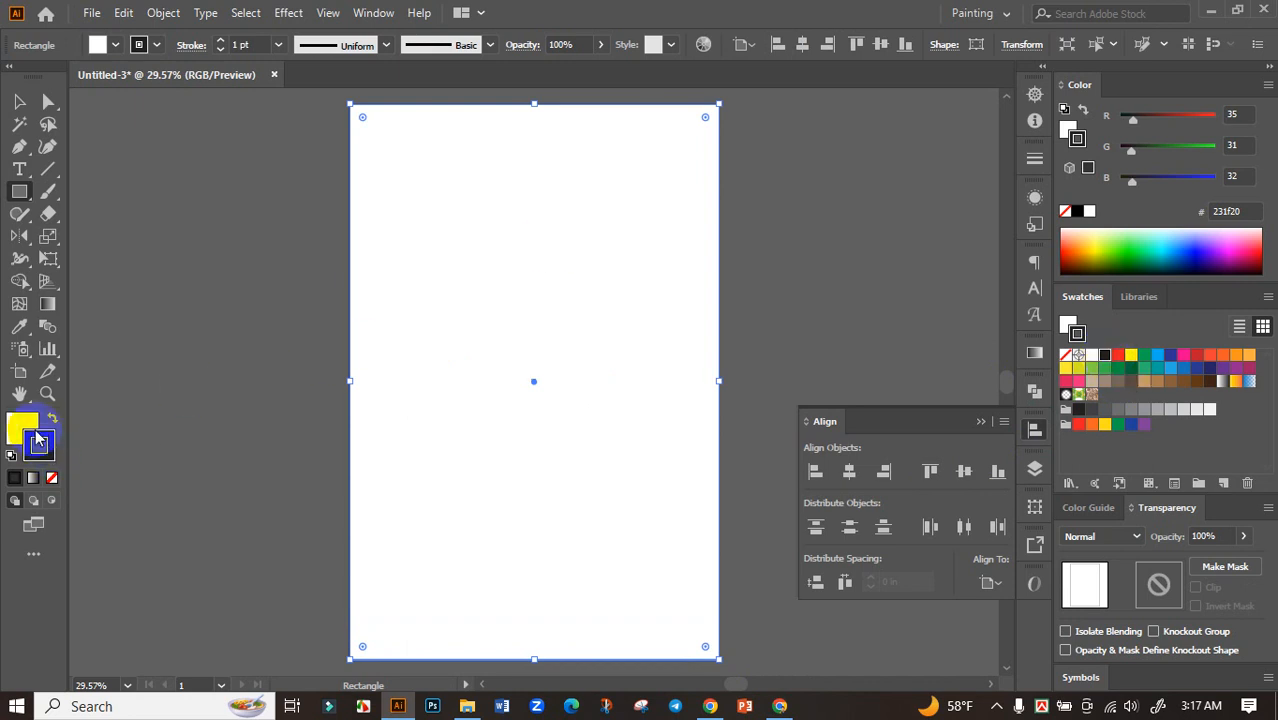
click(24, 426)
click(1106, 356)
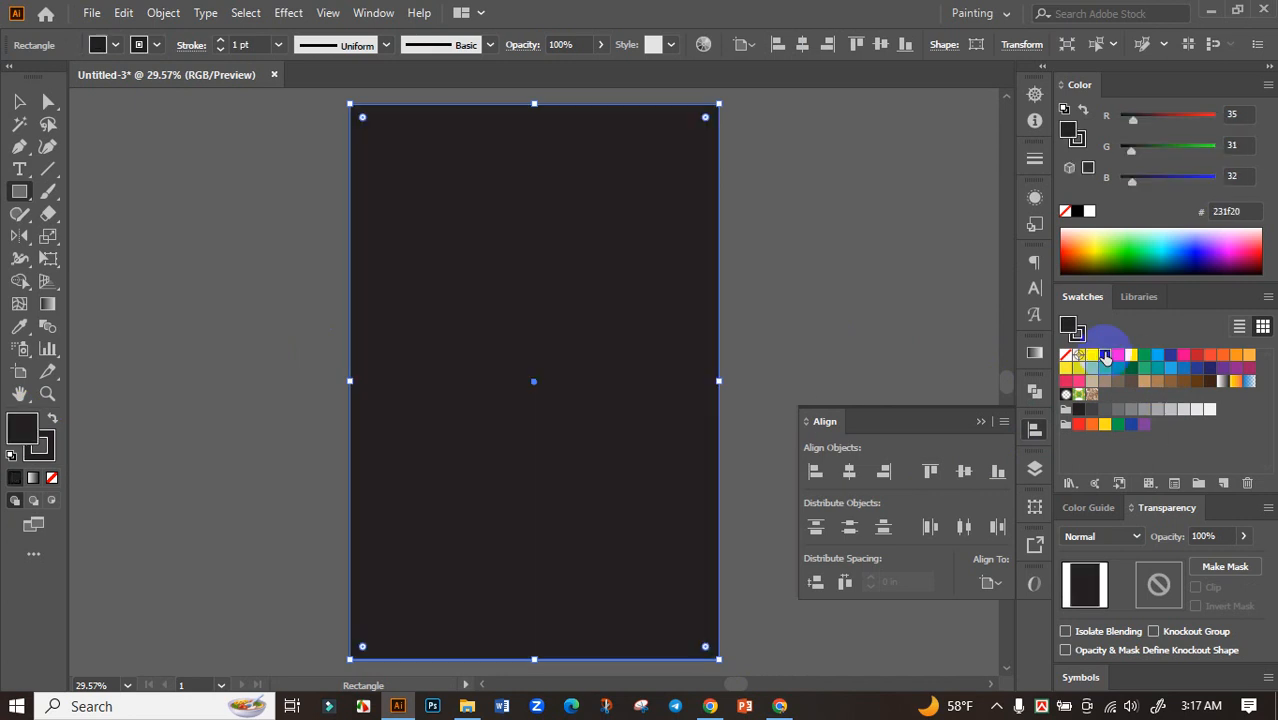
click(19, 101)
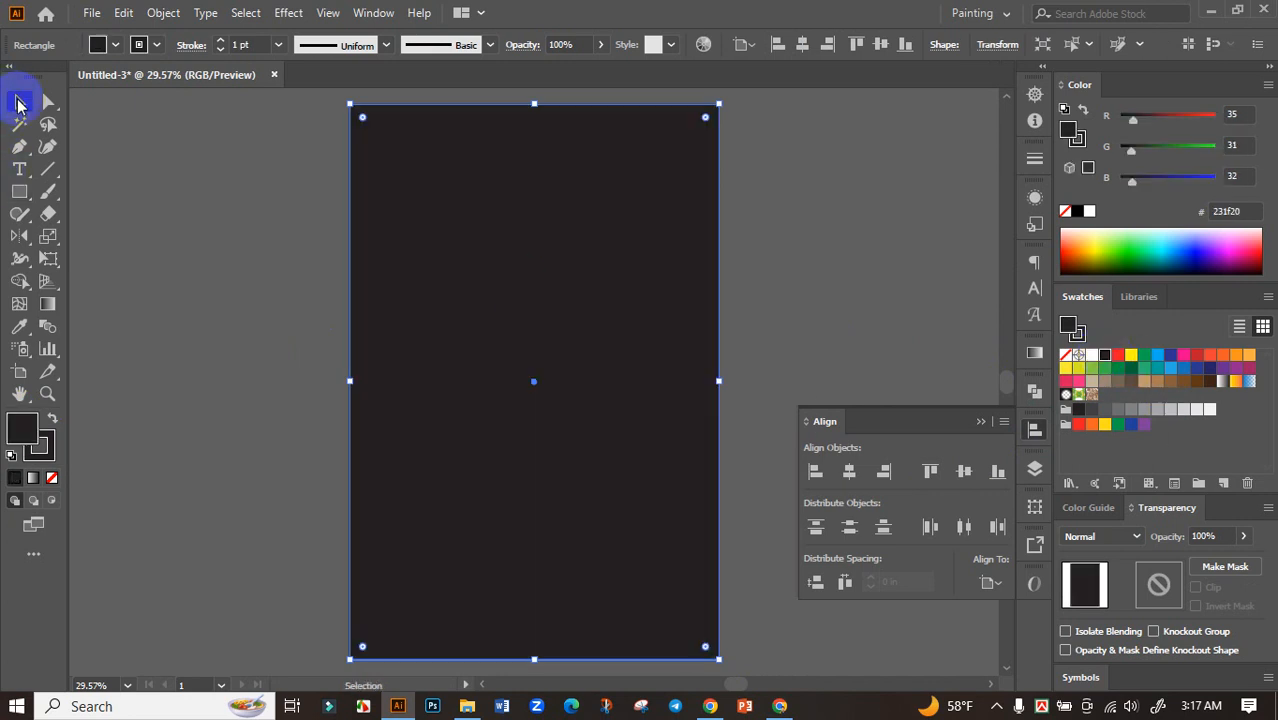
click(194, 219)
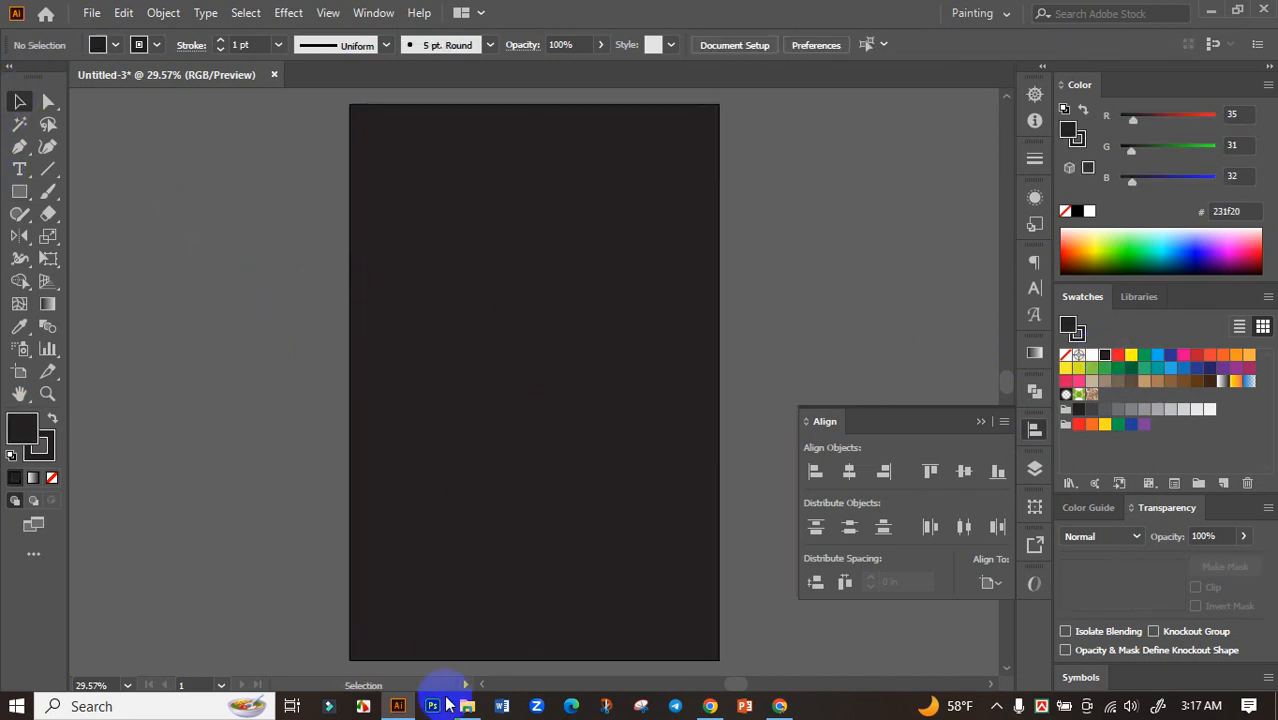
Step: Open wsoABBDATcW7O8BxAA1r3Q.eps from the Downloads folder in Illustrator
click(467, 706)
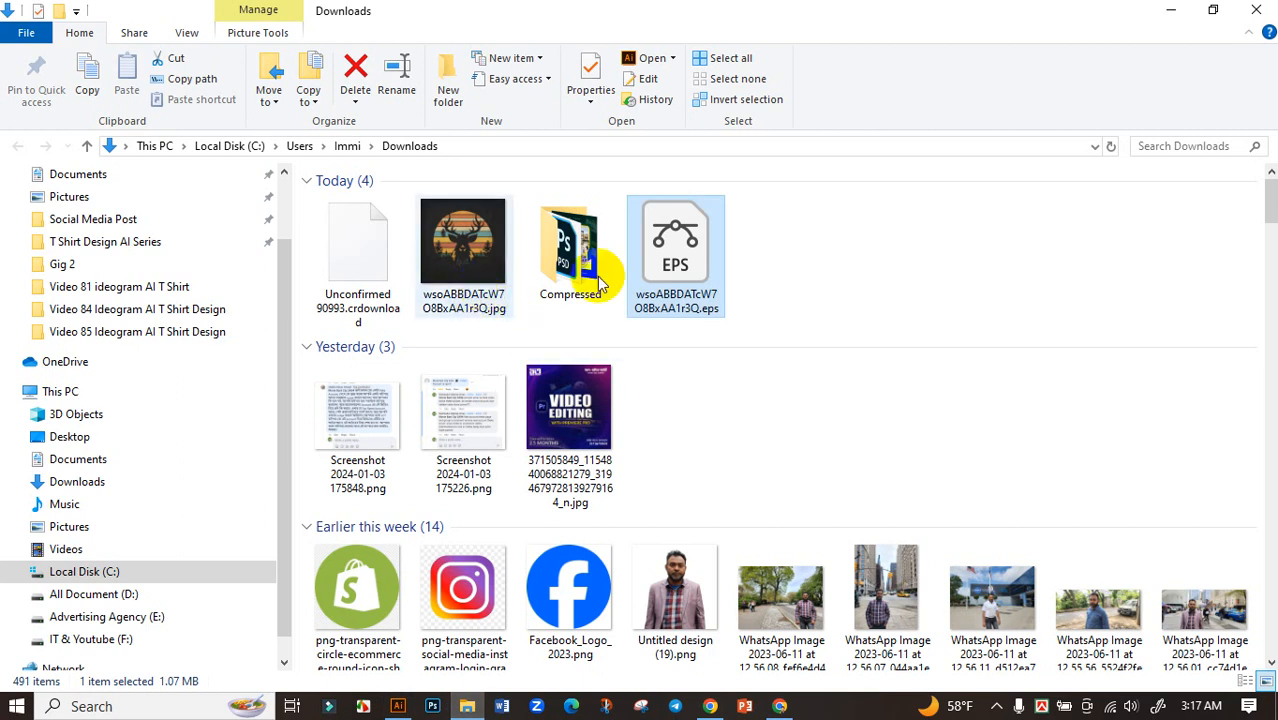
double_click(660, 250)
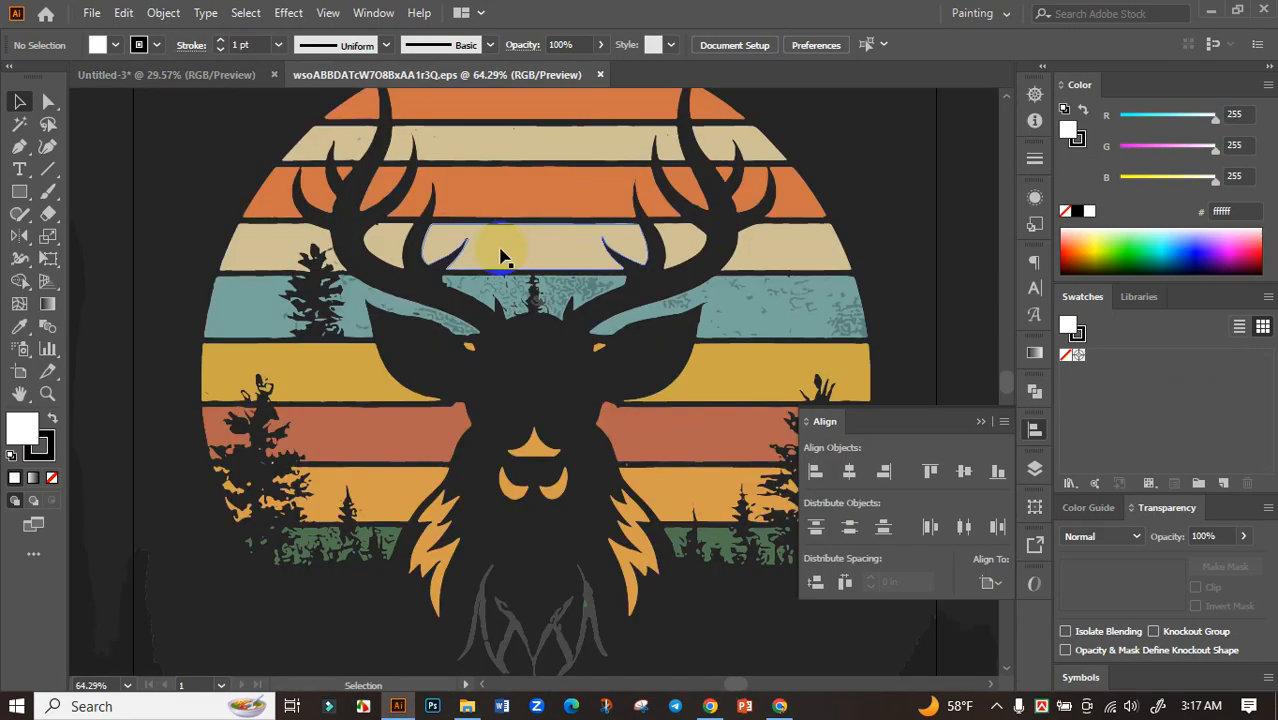
scroll(530, 380, down, 3)
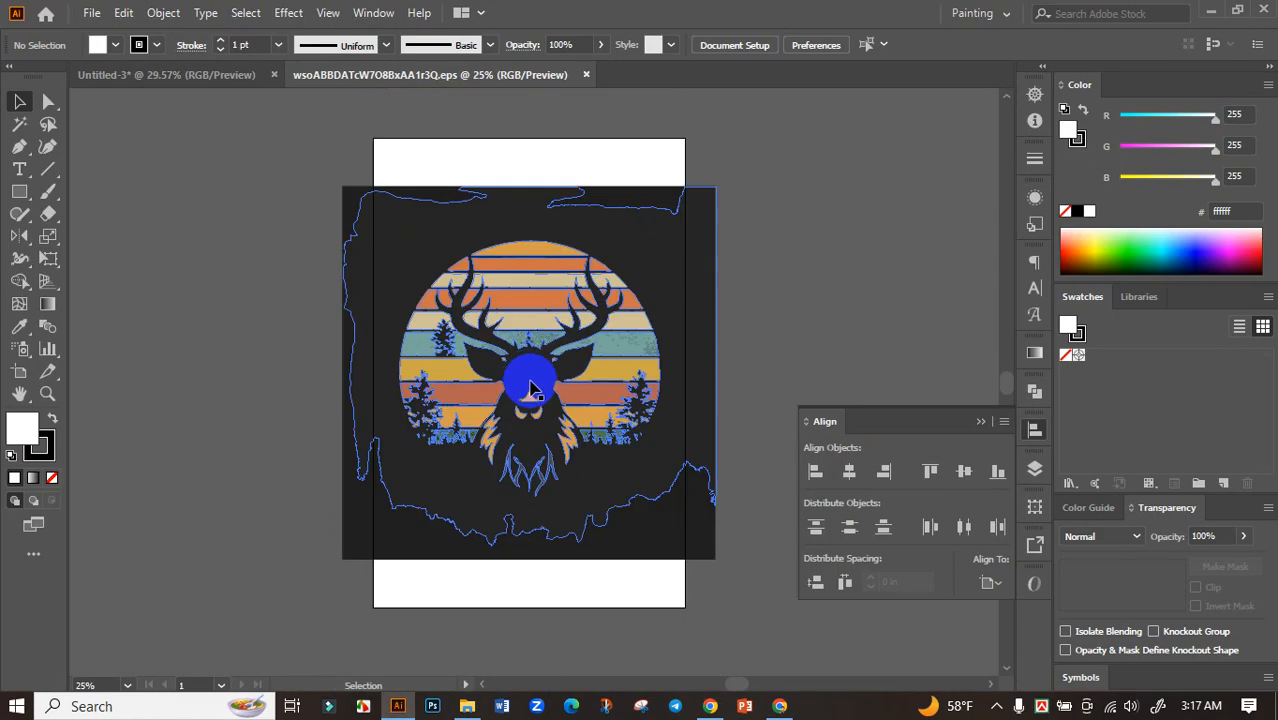
Step: Move the deer artwork off the artboard into the empty area to its left
drag(492, 365, 761, 337)
drag(440, 348, 204, 340)
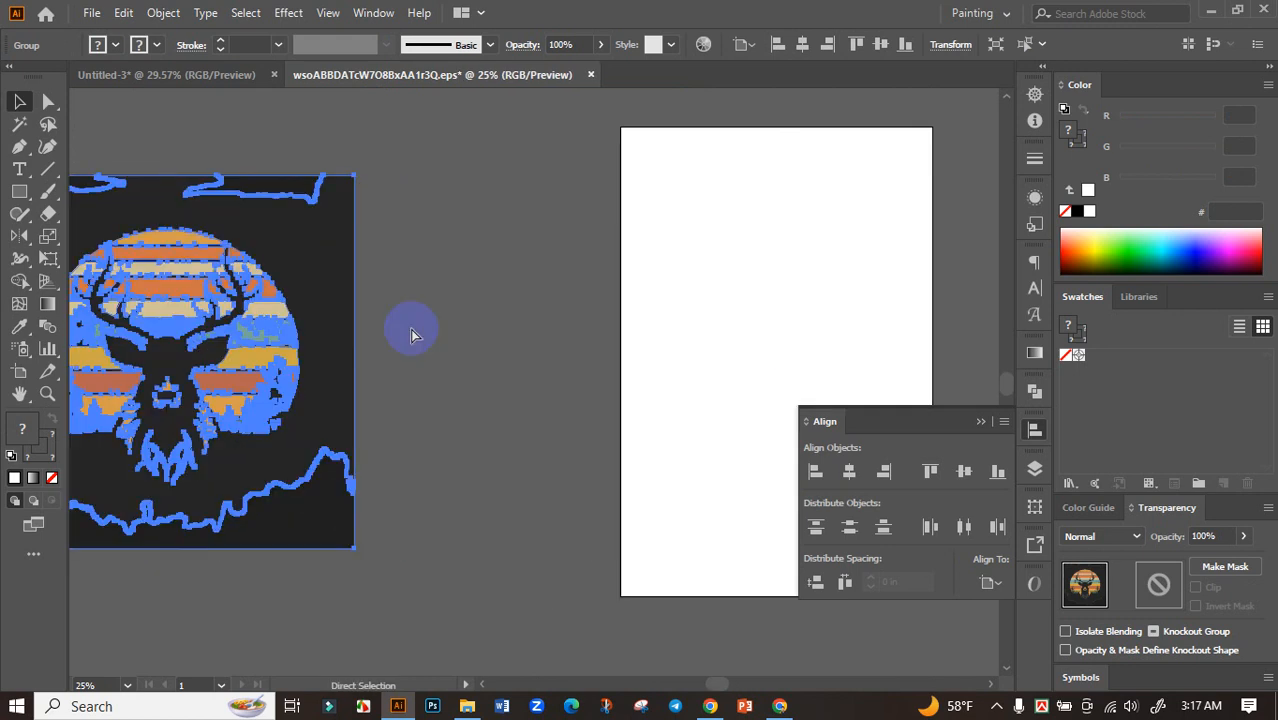
click(411, 335)
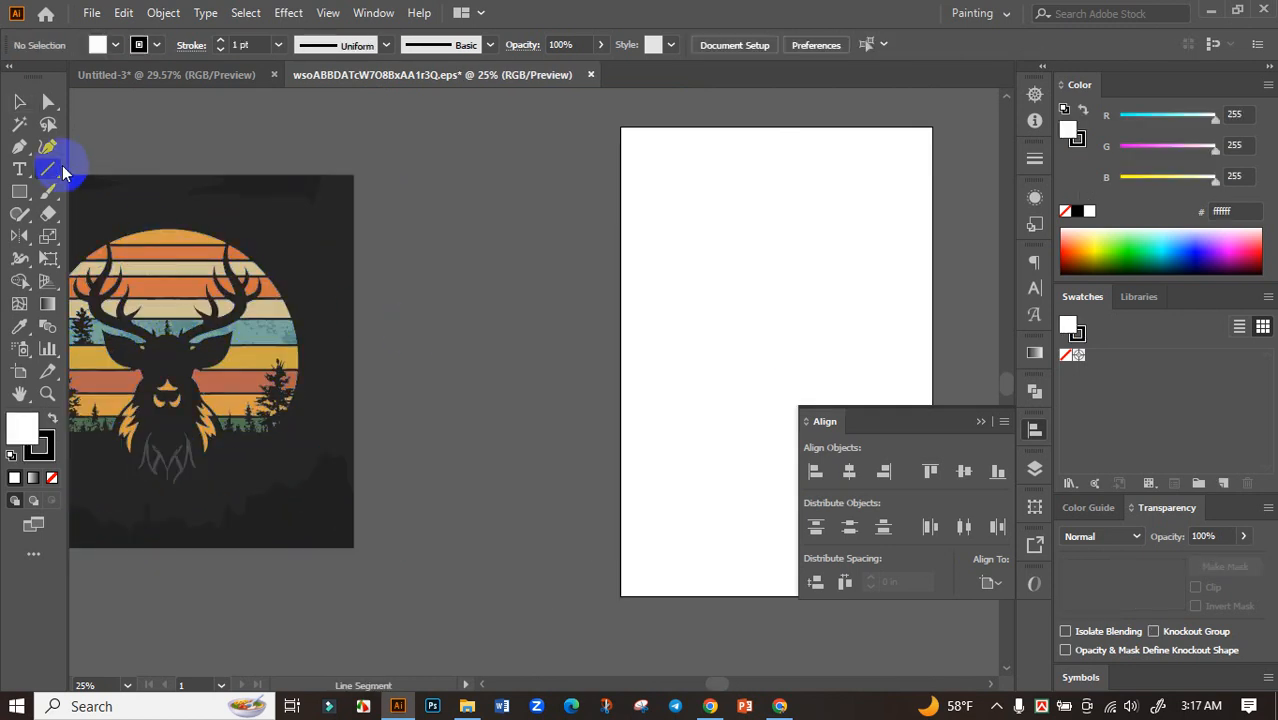
Step: Delete all unfilled objects by matching them to a newly drawn no-fill line with the Magic Wand
drag(465, 175, 495, 379)
click(19, 124)
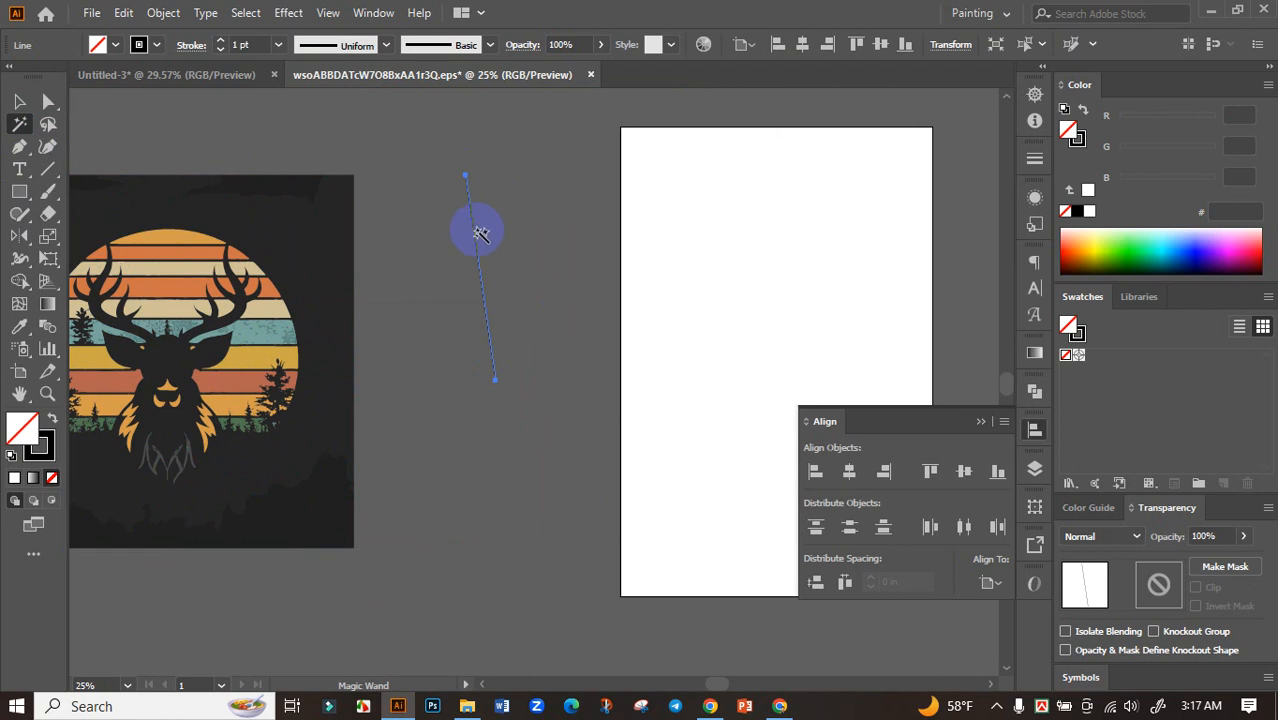
click(476, 231)
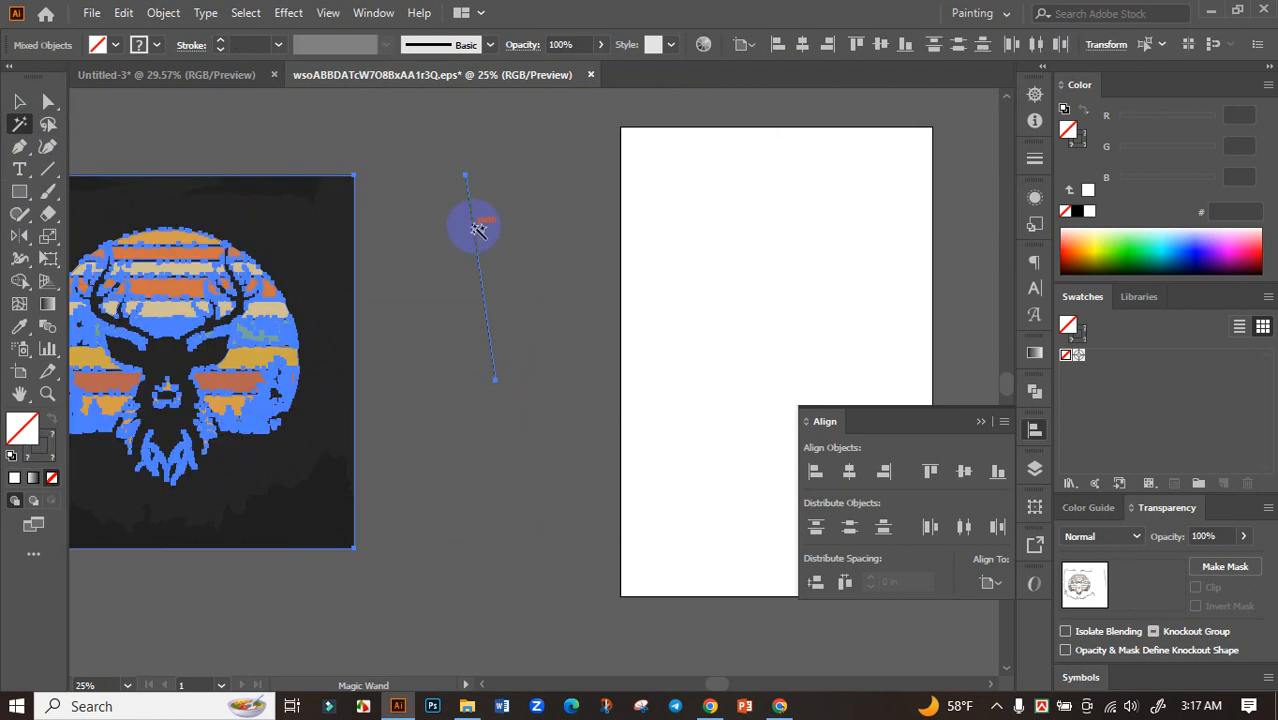
key(Delete)
Step: Ungroup the deer artwork and delete its large dark background shape
click(22, 101)
drag(212, 352, 439, 320)
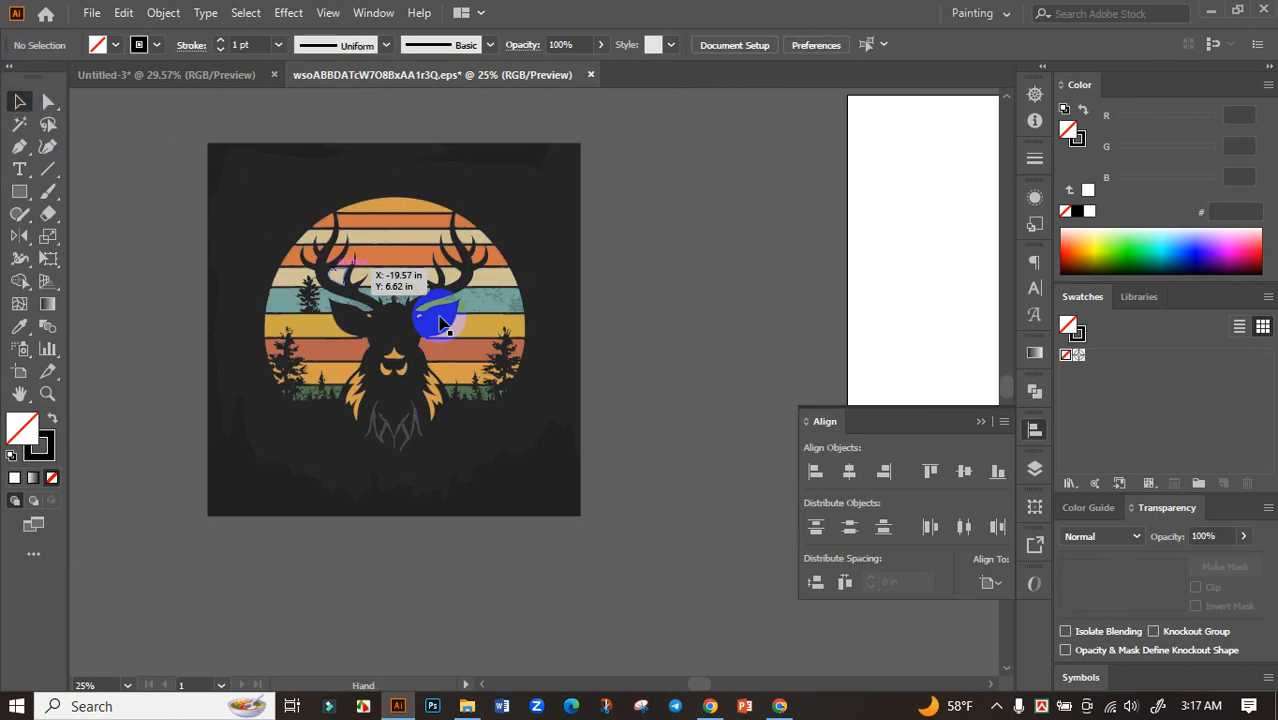
click(568, 238)
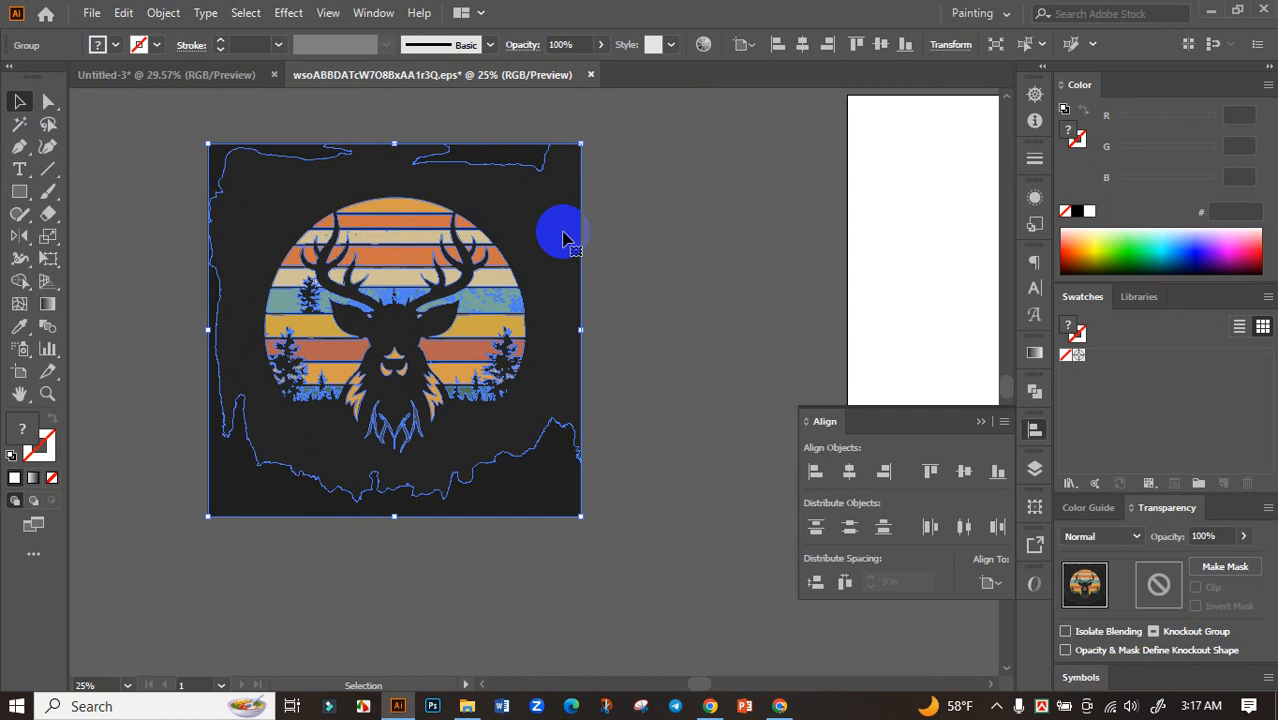
right_click(563, 238)
click(625, 386)
click(531, 231)
key(Delete)
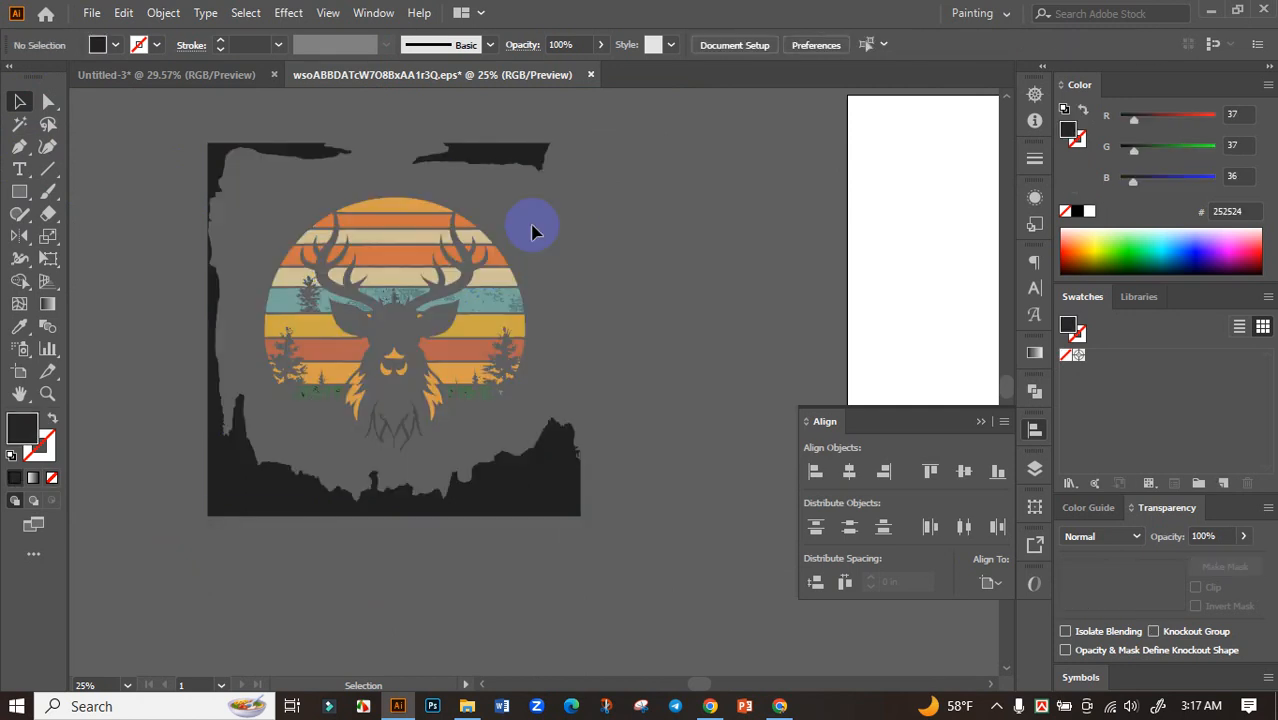
Step: Delete the leftover dark background fragments around the deer artwork
click(505, 160)
key(Delete)
click(294, 140)
key(Delete)
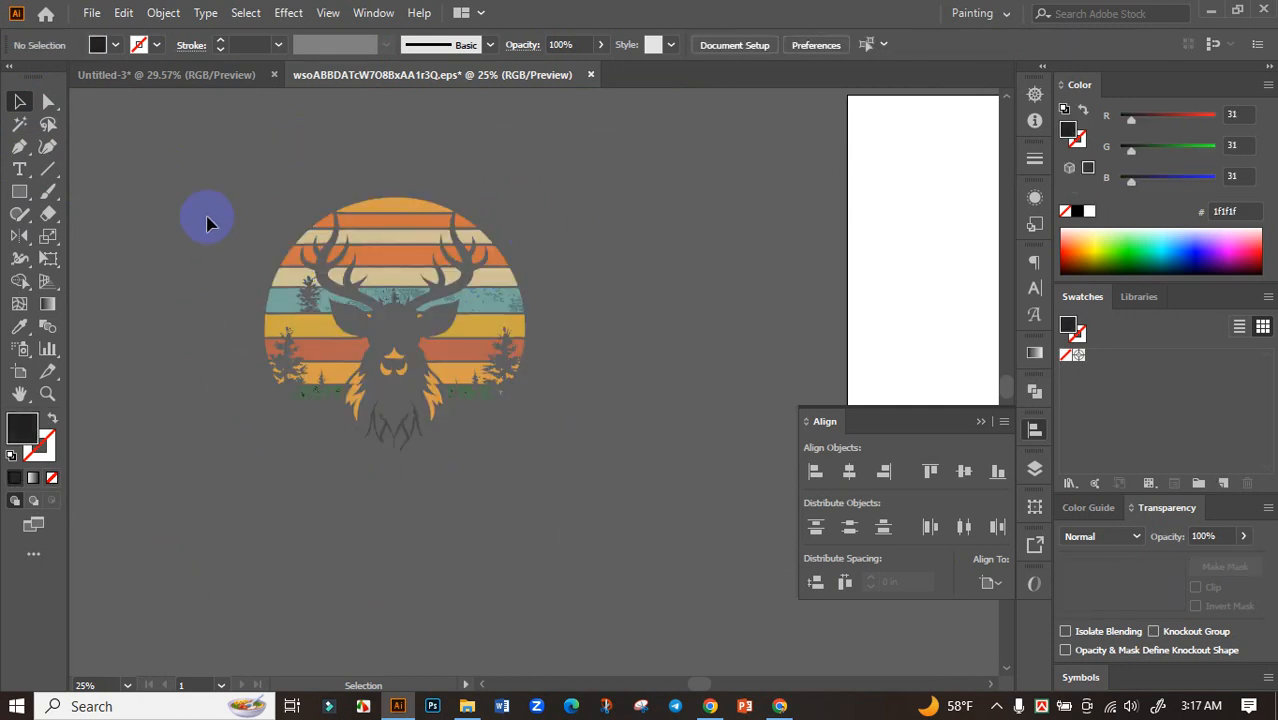
Step: Group all the remaining pieces of the deer sunset artwork
key(ctrl+a)
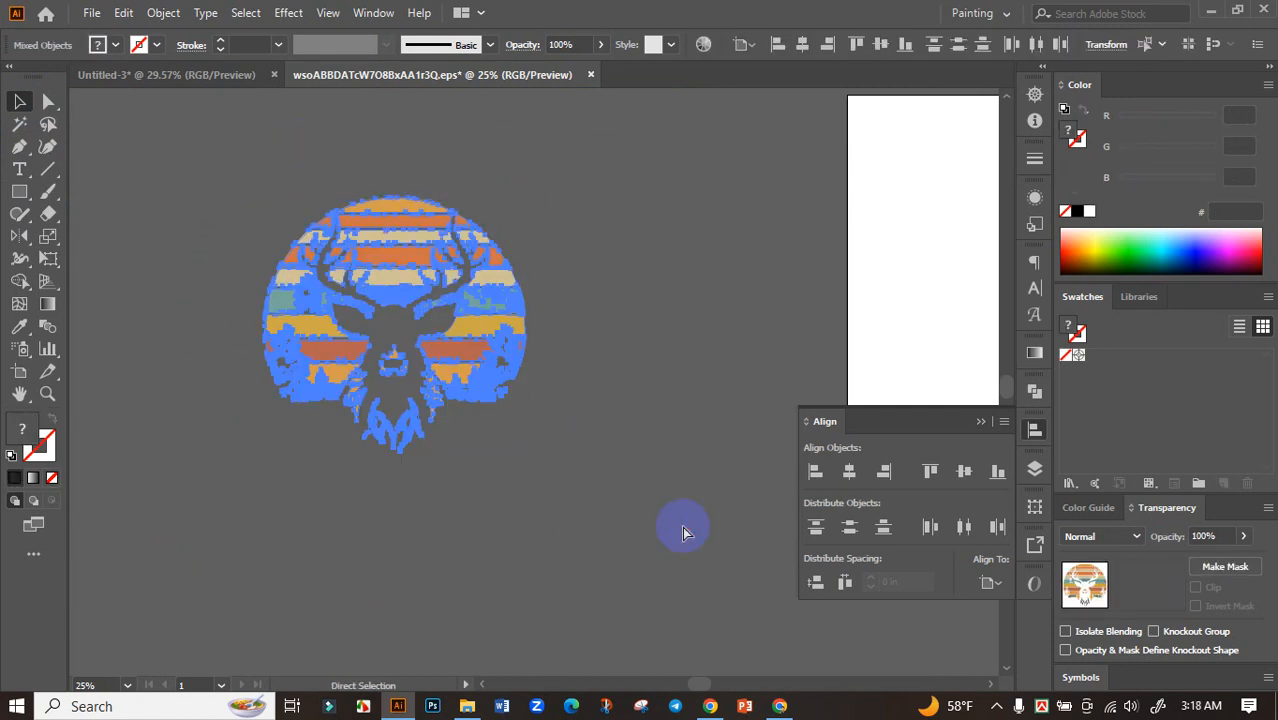
alt+scroll(422, 365, up, 3)
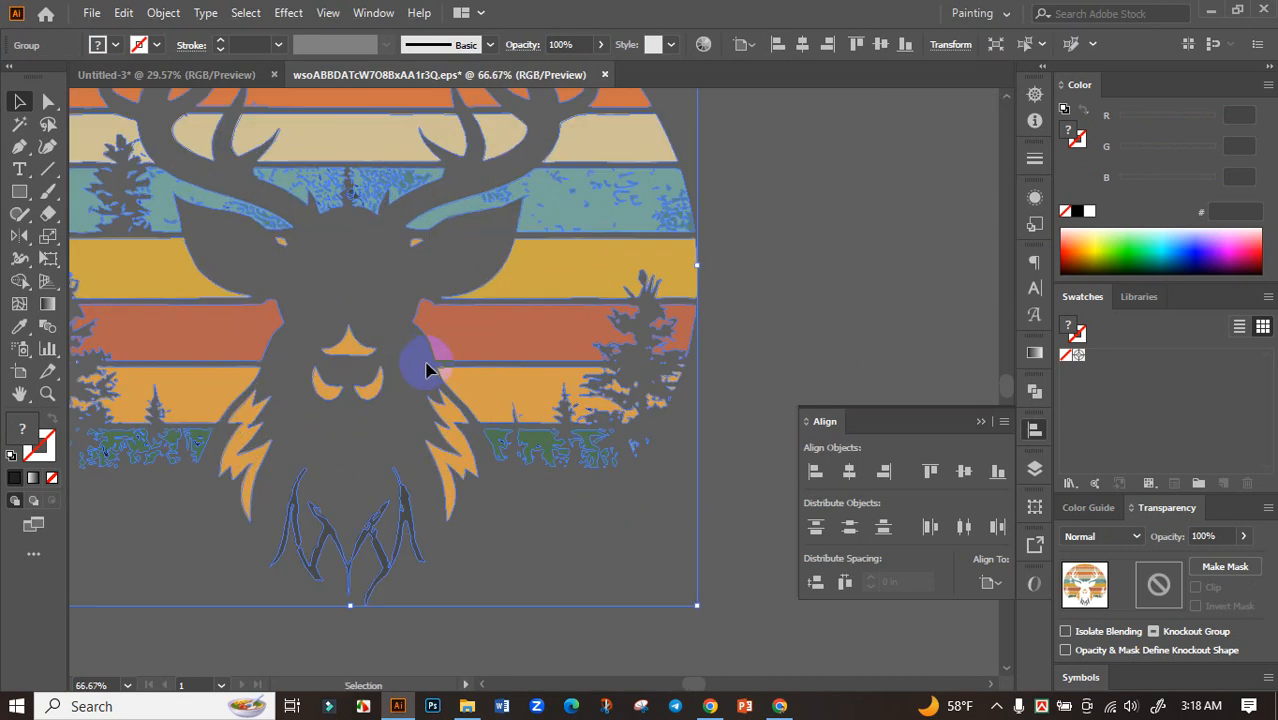
Step: Move the grouped deer artwork into the Untitled-3 document and centre it horizontally and vertically on the black artboard
alt+scroll(524, 349, down, 2)
drag(557, 323, 585, 400)
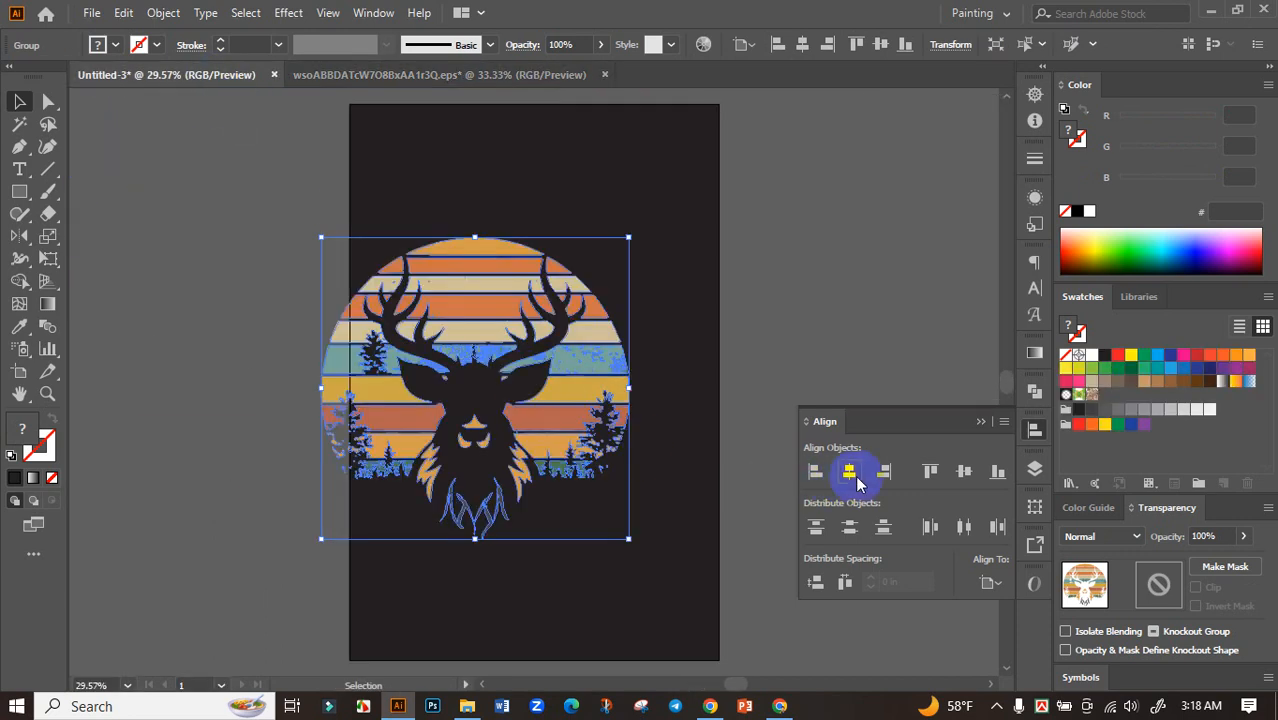
click(855, 477)
click(962, 471)
click(787, 320)
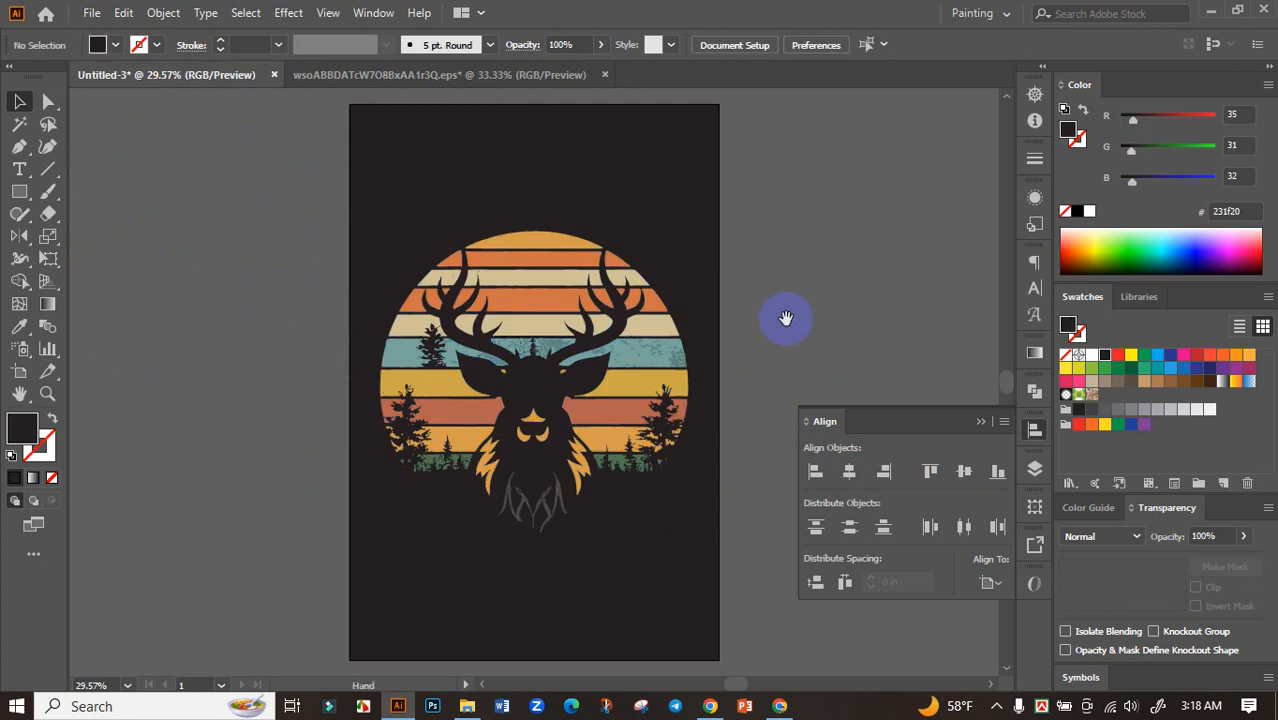
drag(786, 318, 722, 352)
Step: Switch to WordCounter in the browser and cut the slogan "it's a hunting thing you wouldn't understand"
click(776, 706)
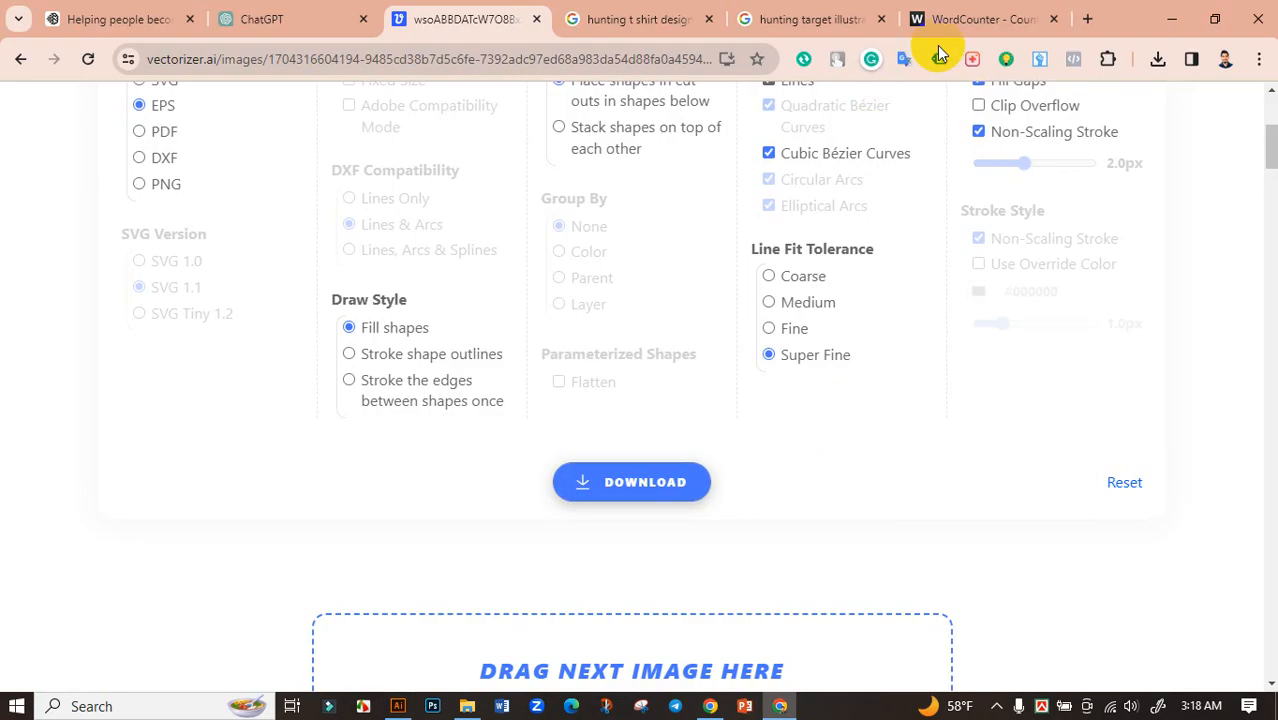
click(922, 28)
click(359, 306)
drag(359, 306, 80, 307)
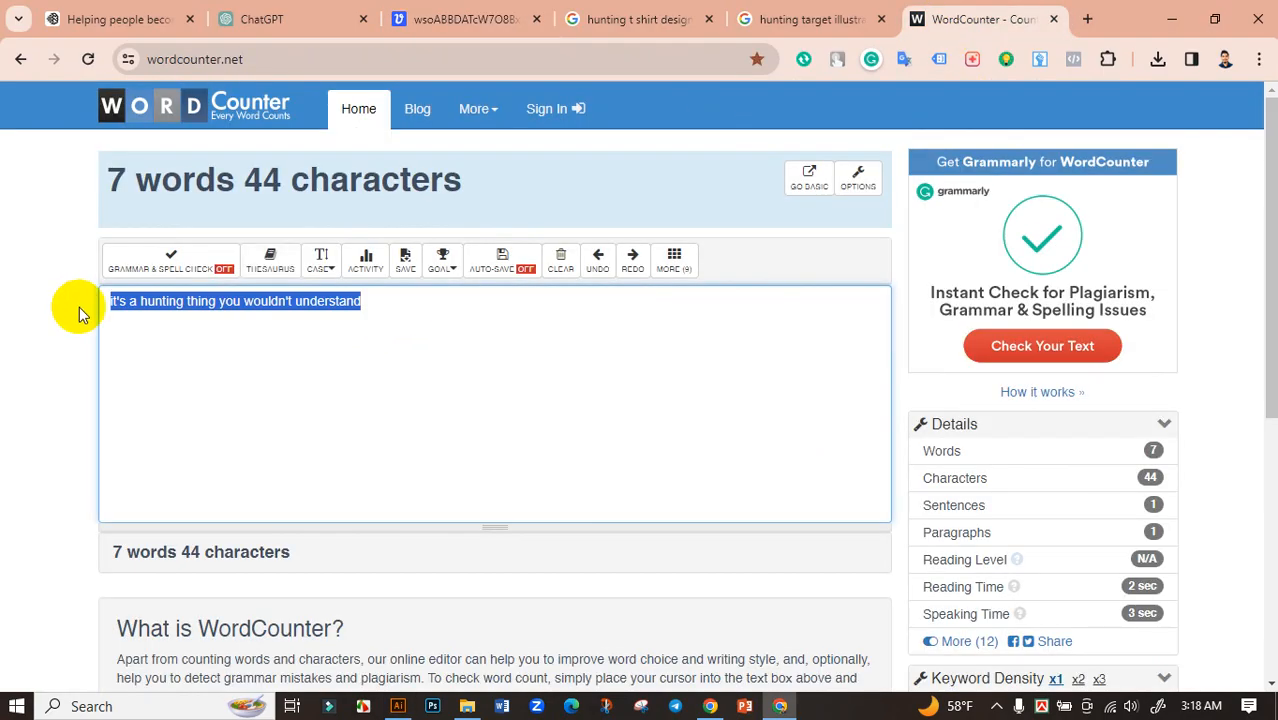
right_click(252, 310)
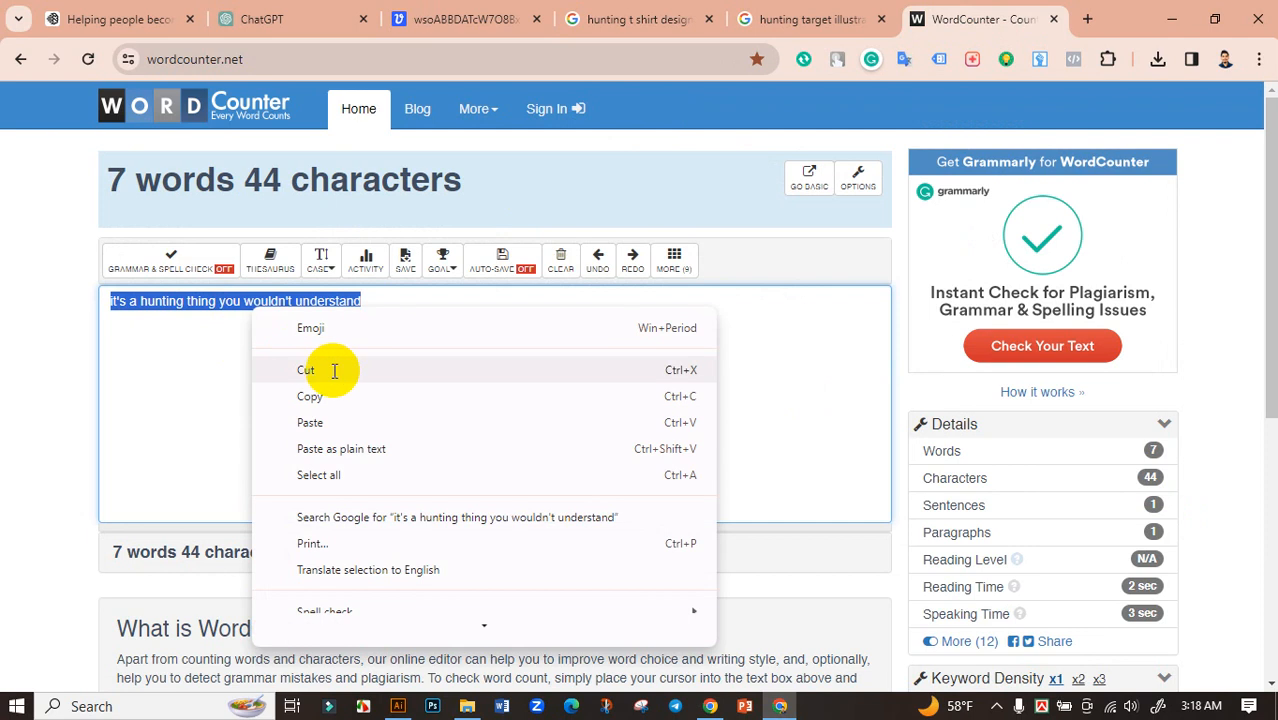
click(305, 370)
Step: Switch back to Illustrator, paste the slogan beside the artboard and enlarge it to about 51 pt
click(398, 706)
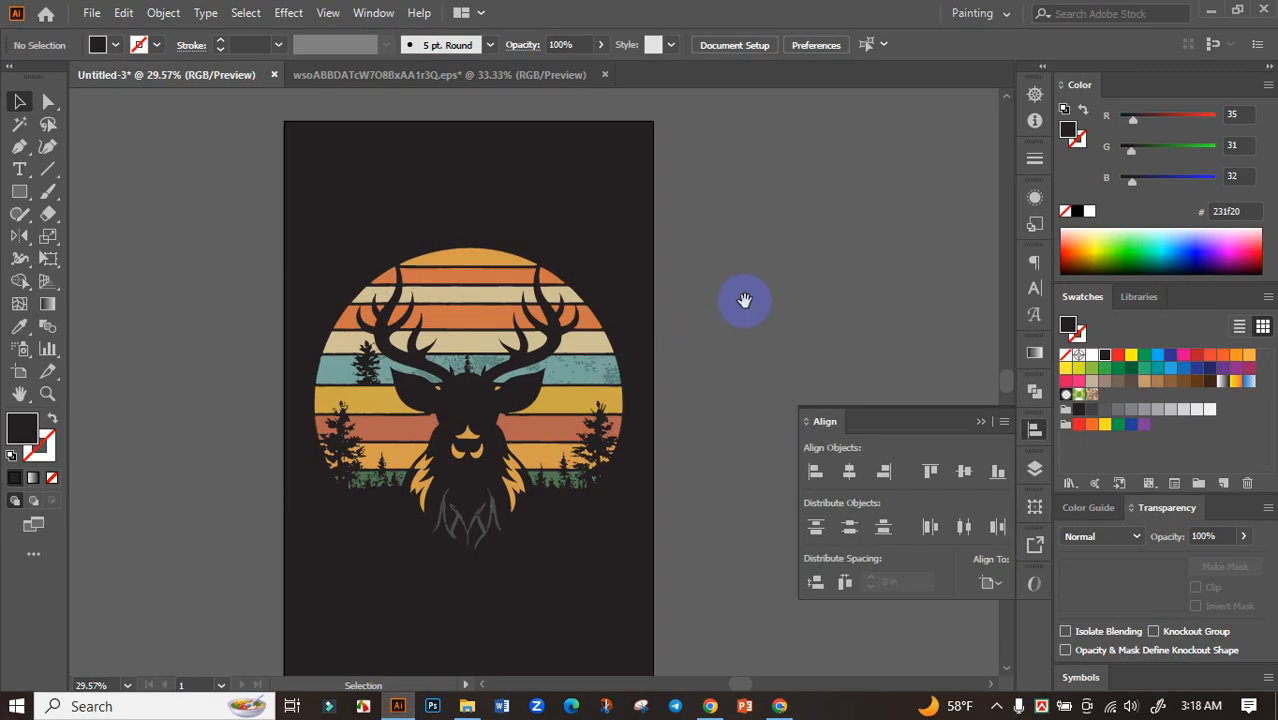
drag(744, 300, 308, 309)
key(ctrl+v)
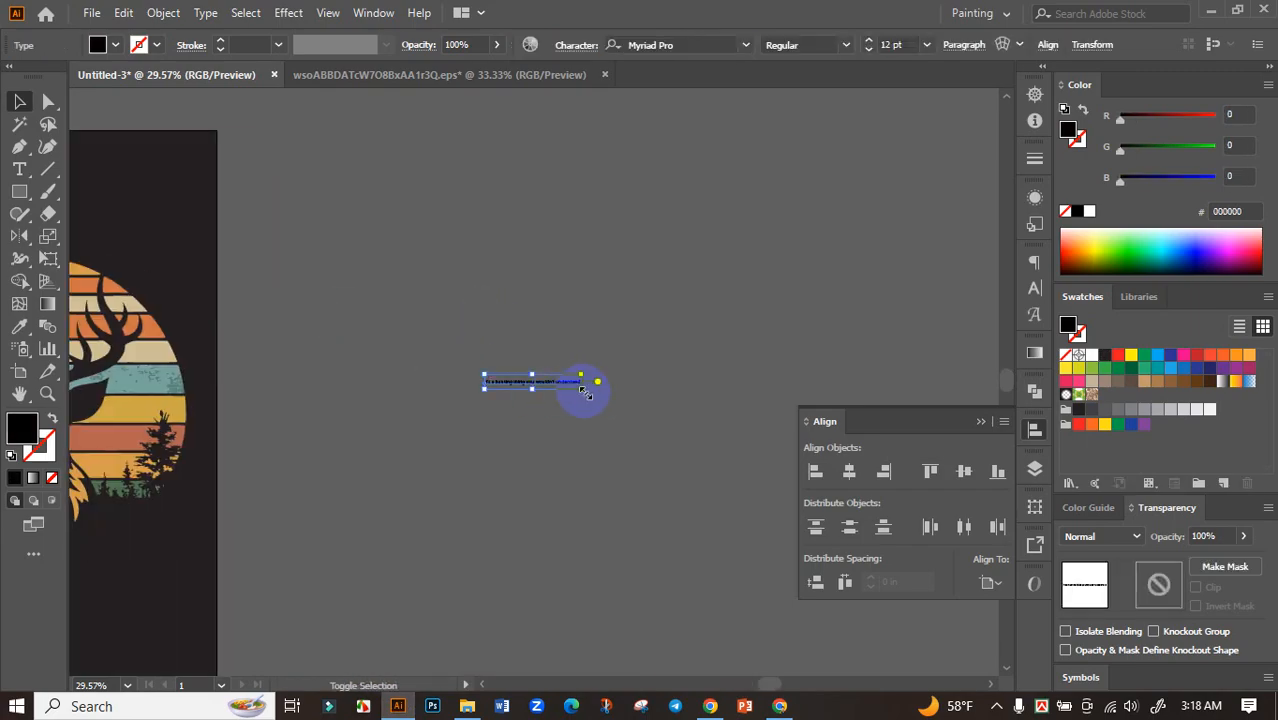
drag(585, 392, 800, 400)
drag(478, 400, 385, 442)
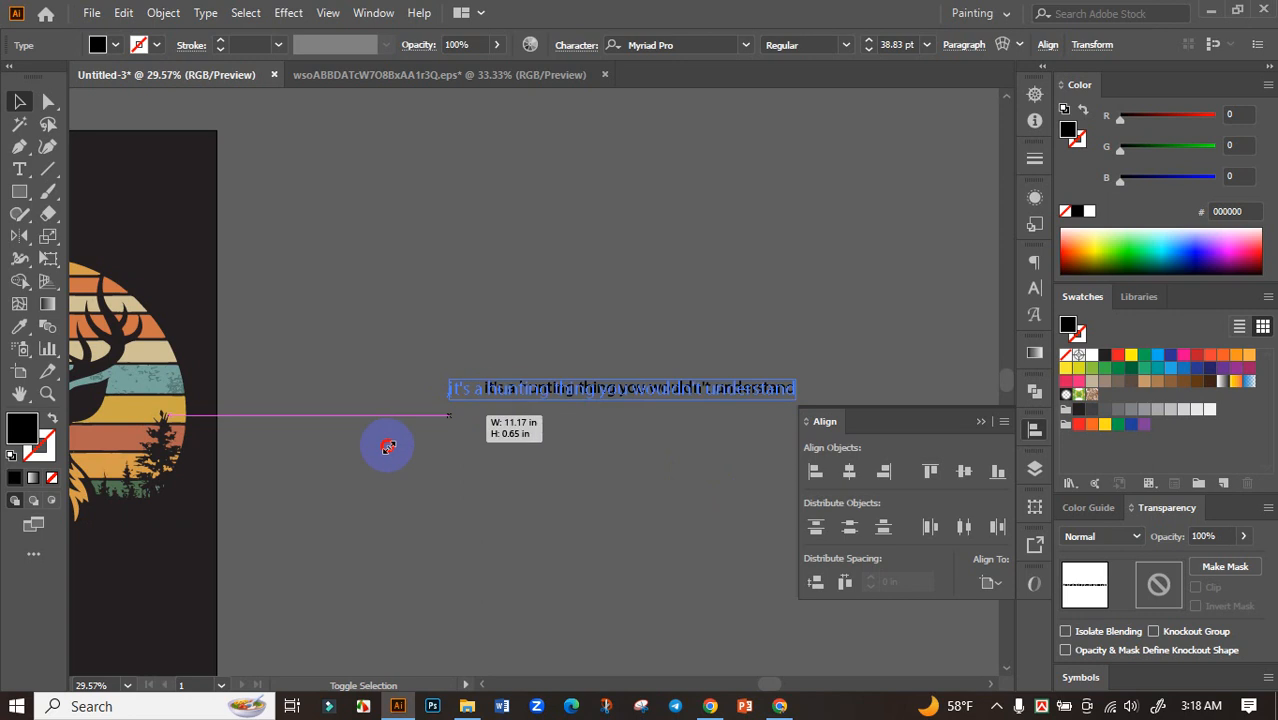
Step: Cut "it's a" out of the slogan and paste it as a separate text object above the remaining line
double_click(410, 391)
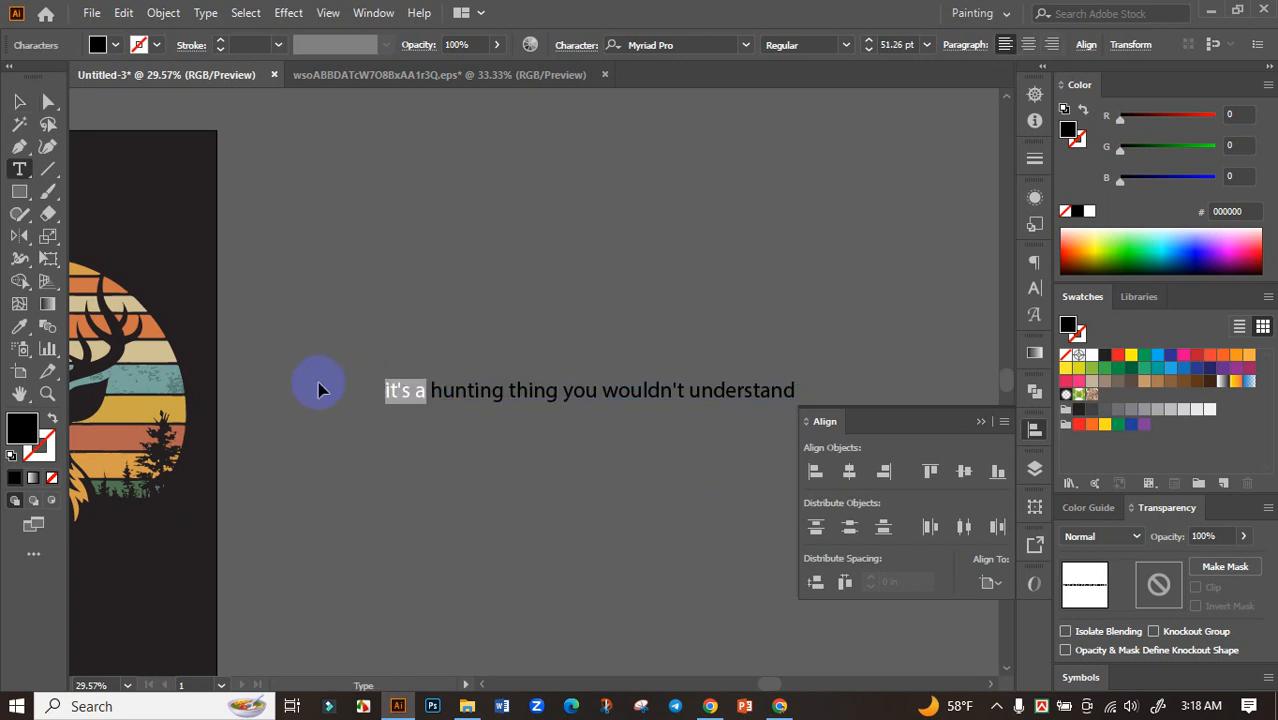
key(ctrl+x)
click(19, 101)
click(502, 265)
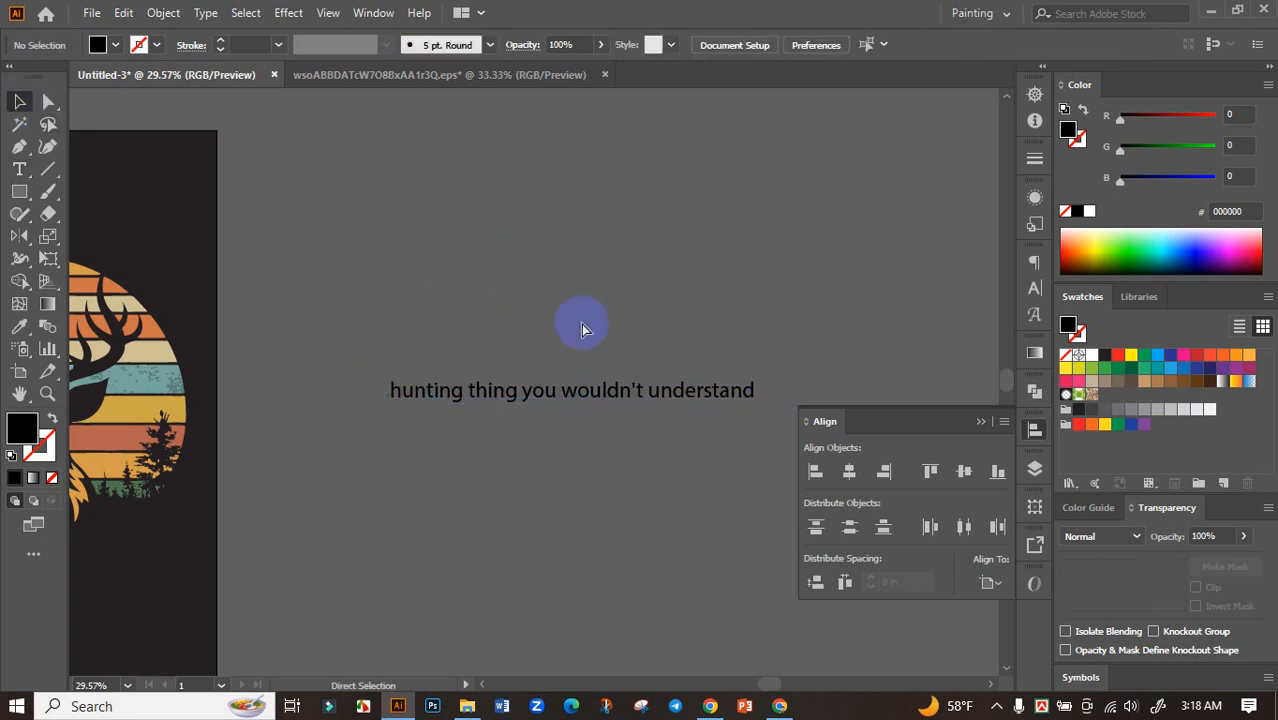
key(ctrl+v)
drag(534, 384, 487, 261)
click(456, 345)
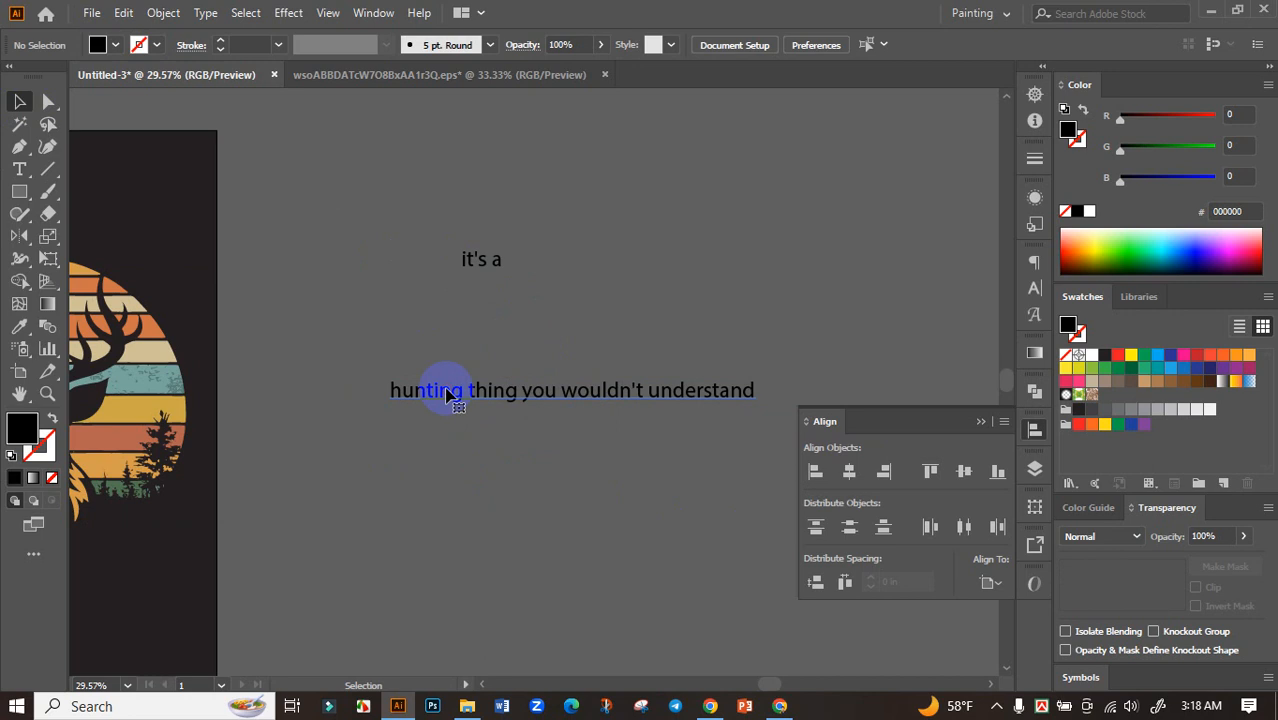
Step: Split "hunting" off the slogan into its own text object below "it's a", moving the remaining line lower
double_click(459, 390)
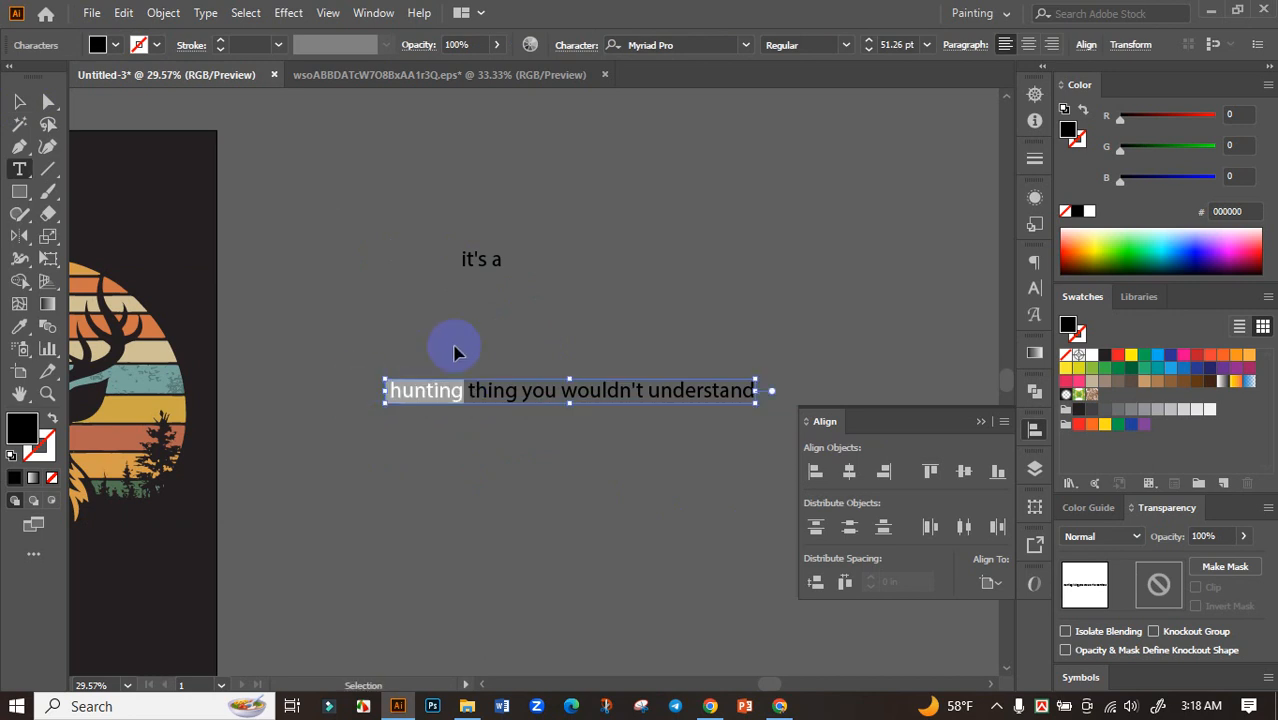
key(ctrl+x)
click(19, 101)
drag(580, 399, 471, 364)
key(ctrl+v)
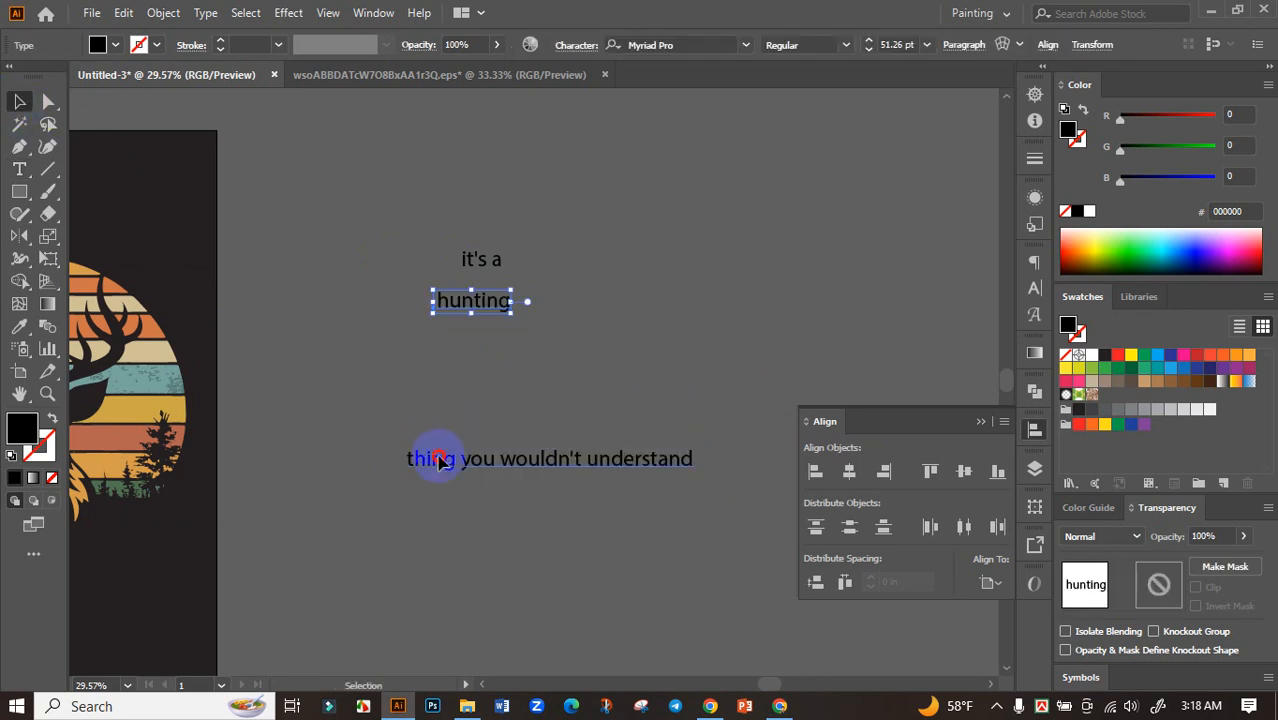
Step: Split "thing" into its own text object below "hunting", leaving "you wouldn't understand" as a separate line
double_click(440, 458)
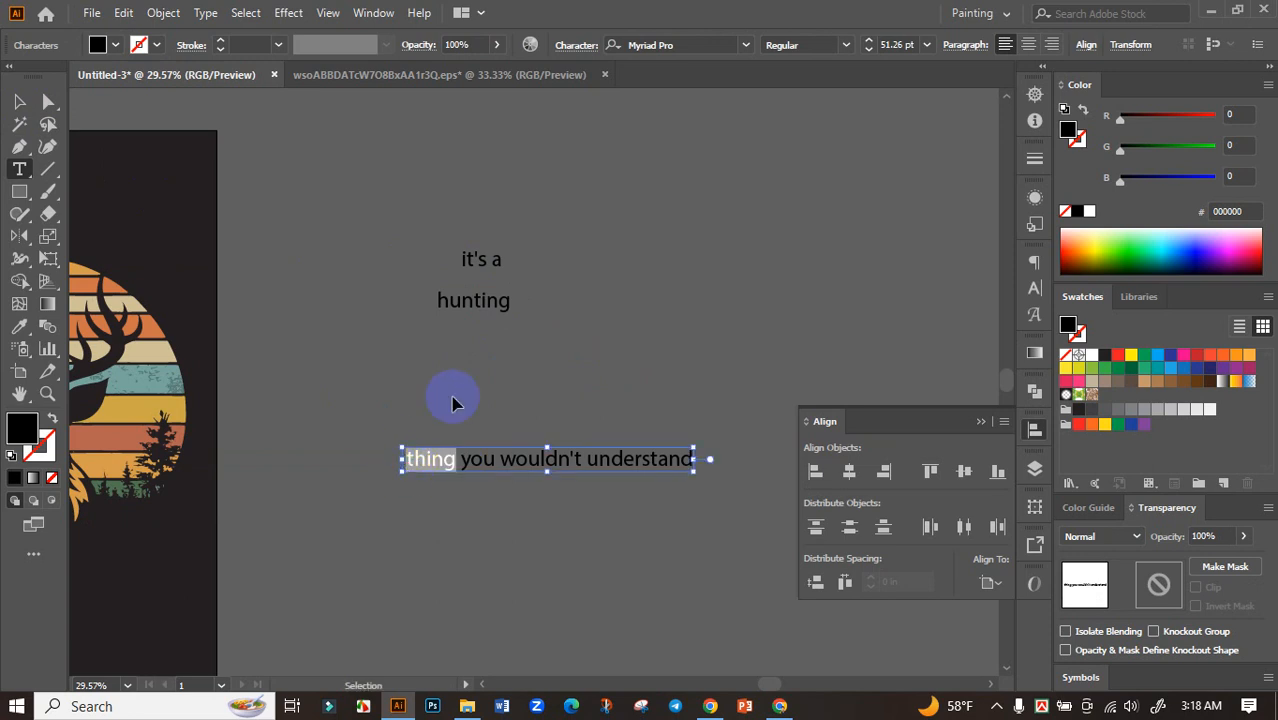
key(BackSpace)
click(19, 101)
click(362, 328)
key(ctrl+v)
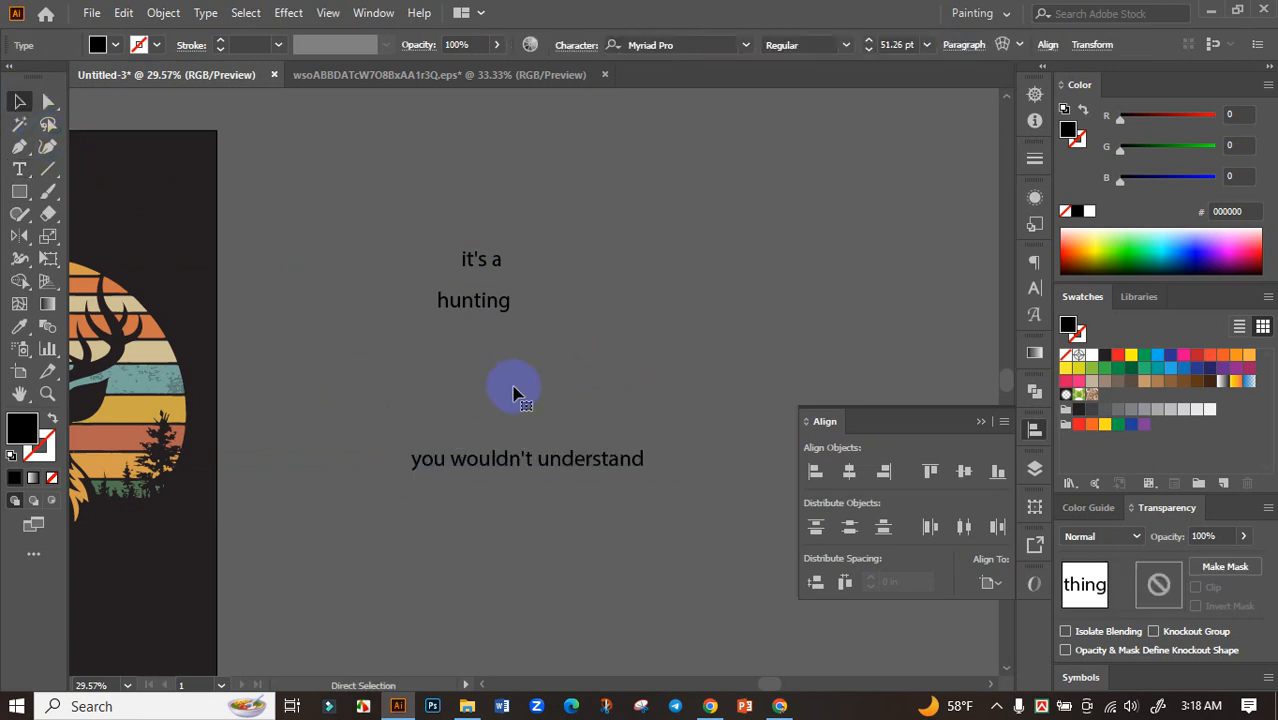
click(489, 396)
click(503, 457)
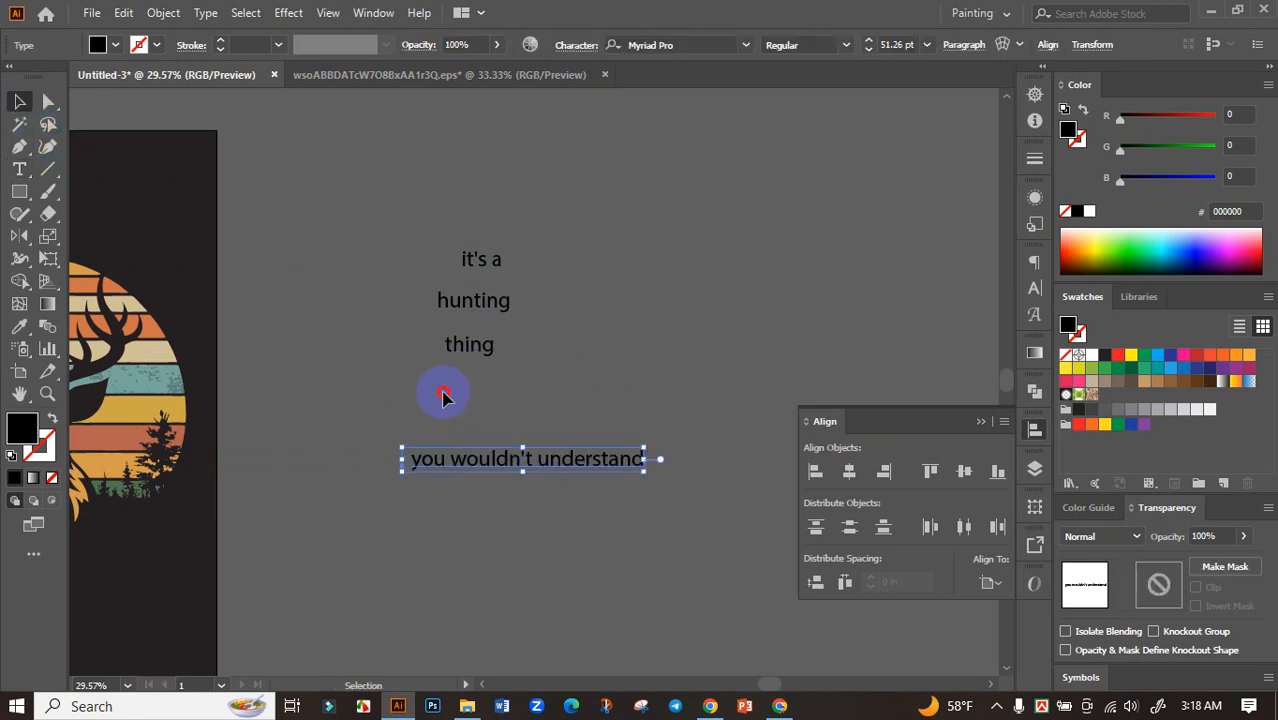
click(420, 392)
Step: Set all four slogan text objects to All Caps in the Bowlby One SC Regular font
drag(367, 381, 605, 334)
click(718, 218)
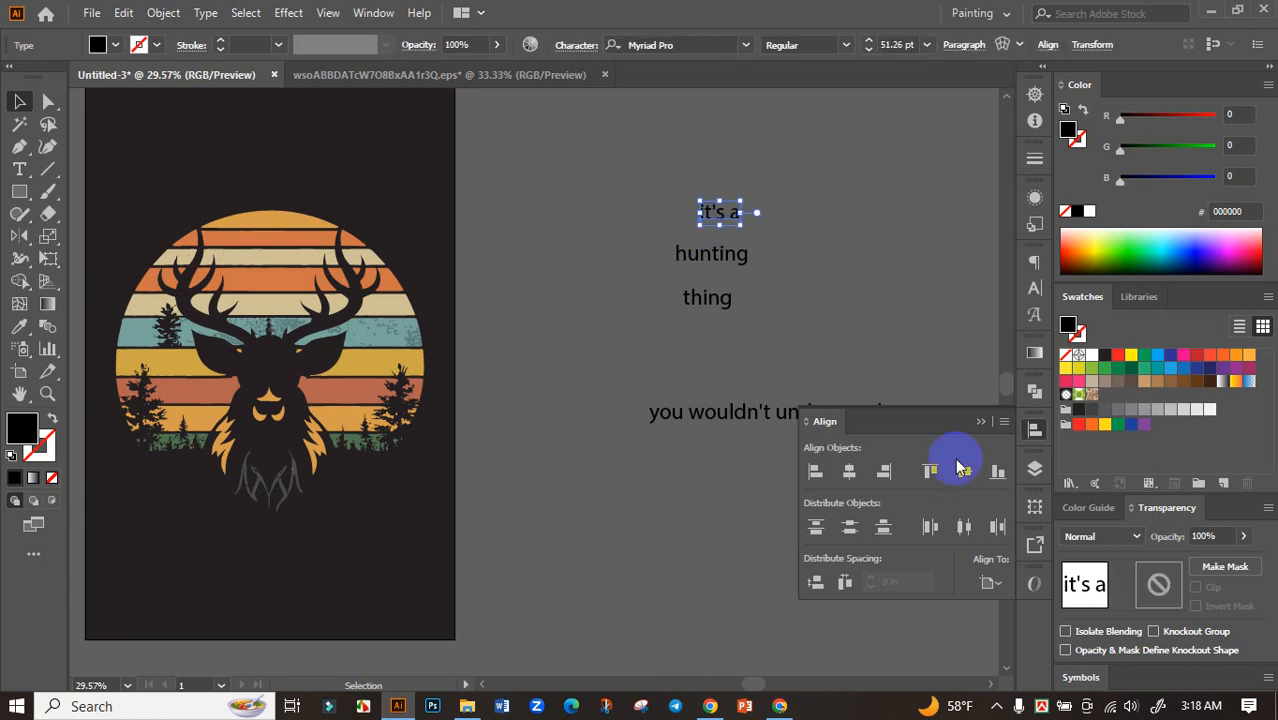
drag(609, 180, 955, 365)
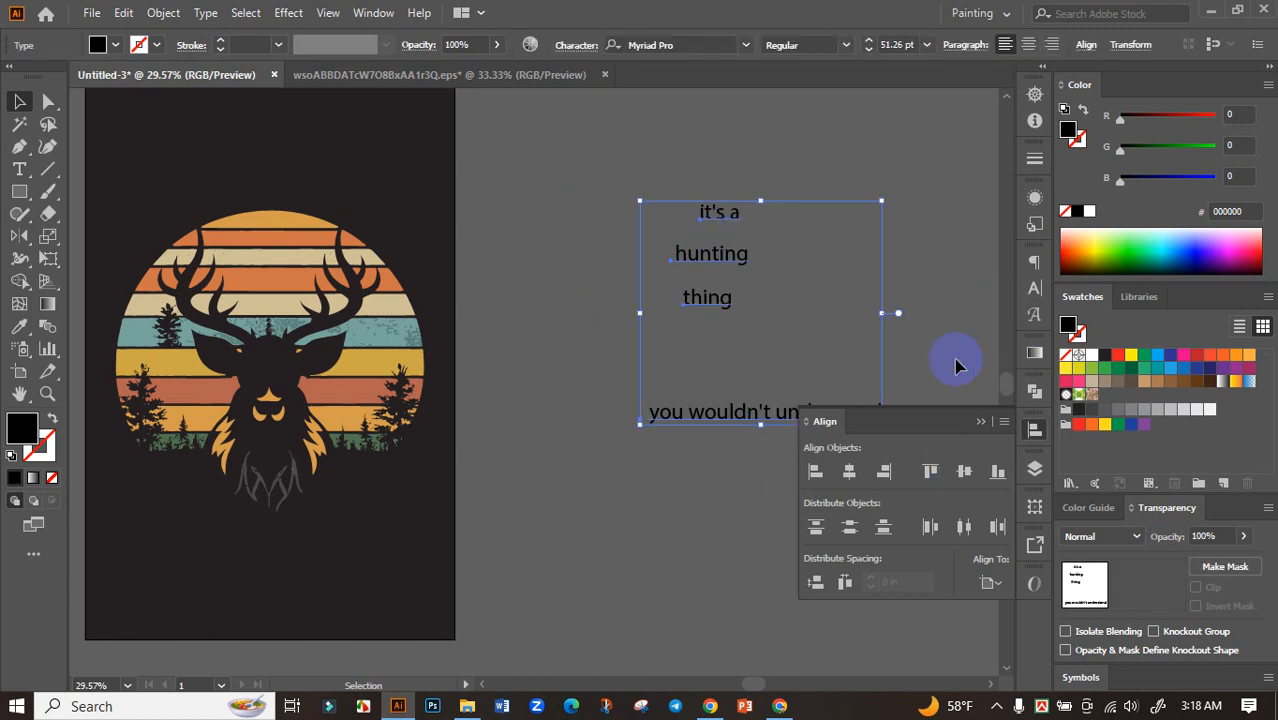
click(1034, 294)
click(816, 445)
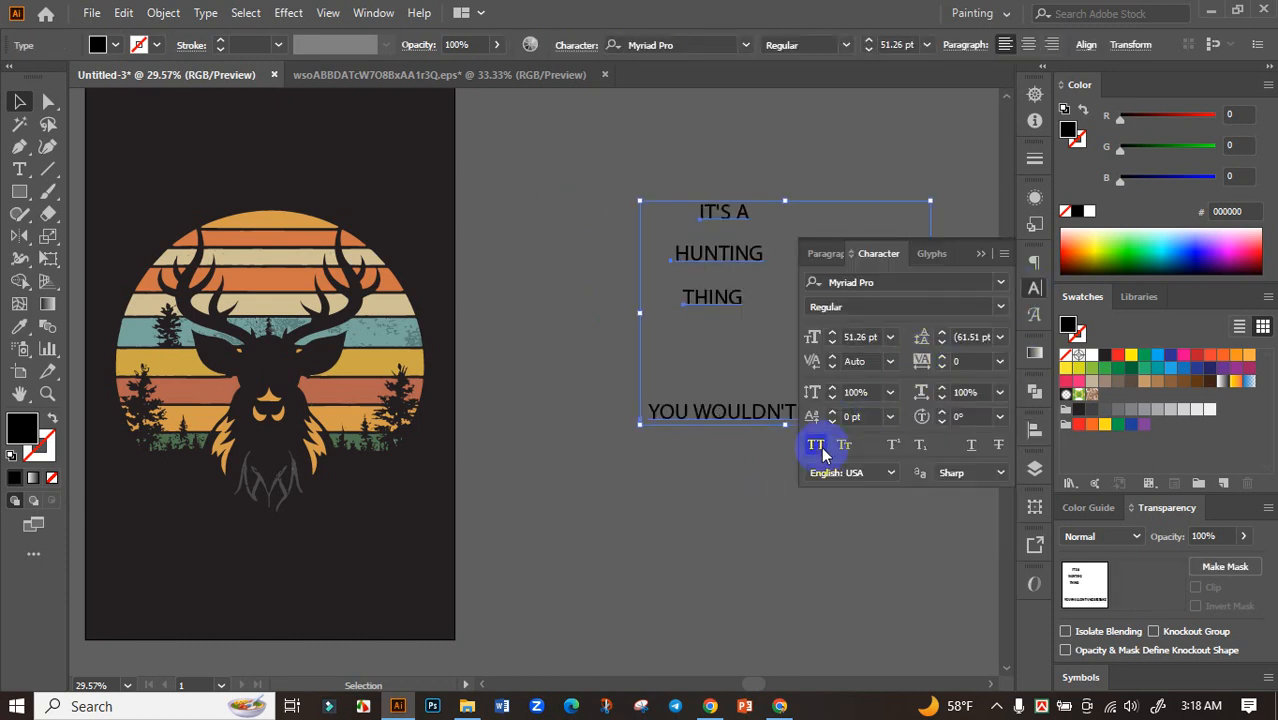
scroll(753, 308, right, 3)
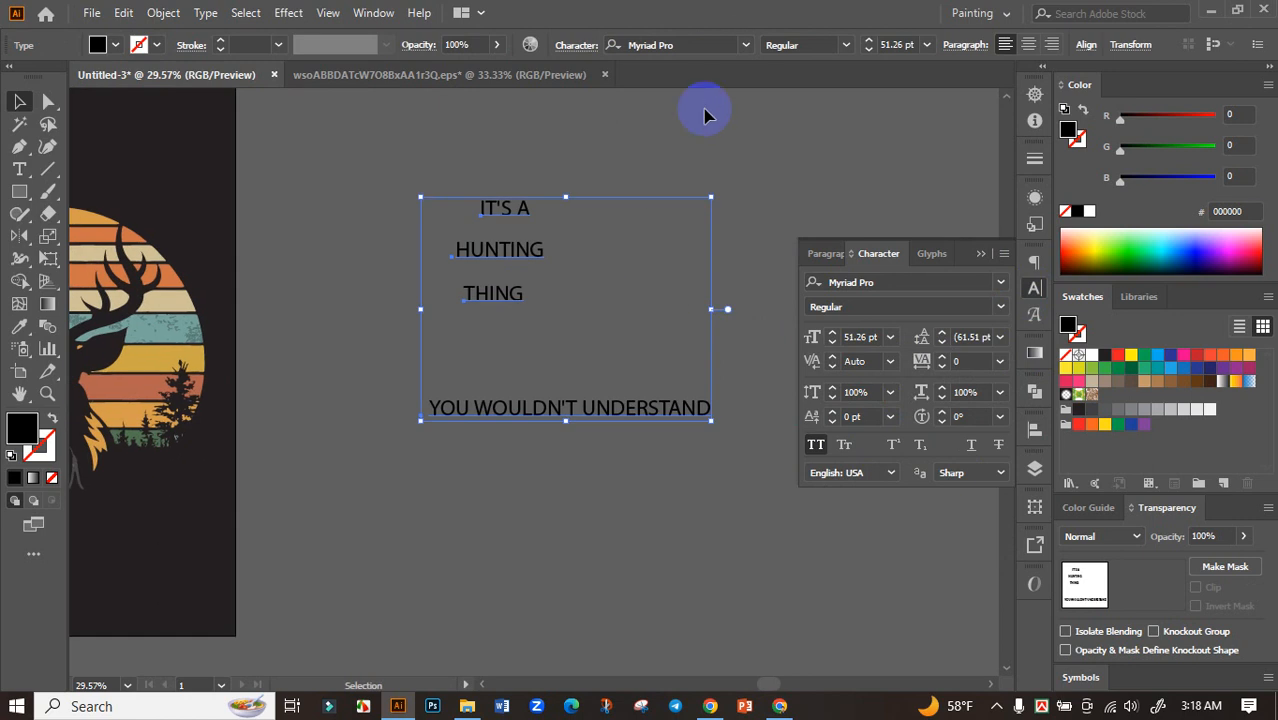
click(748, 46)
click(866, 165)
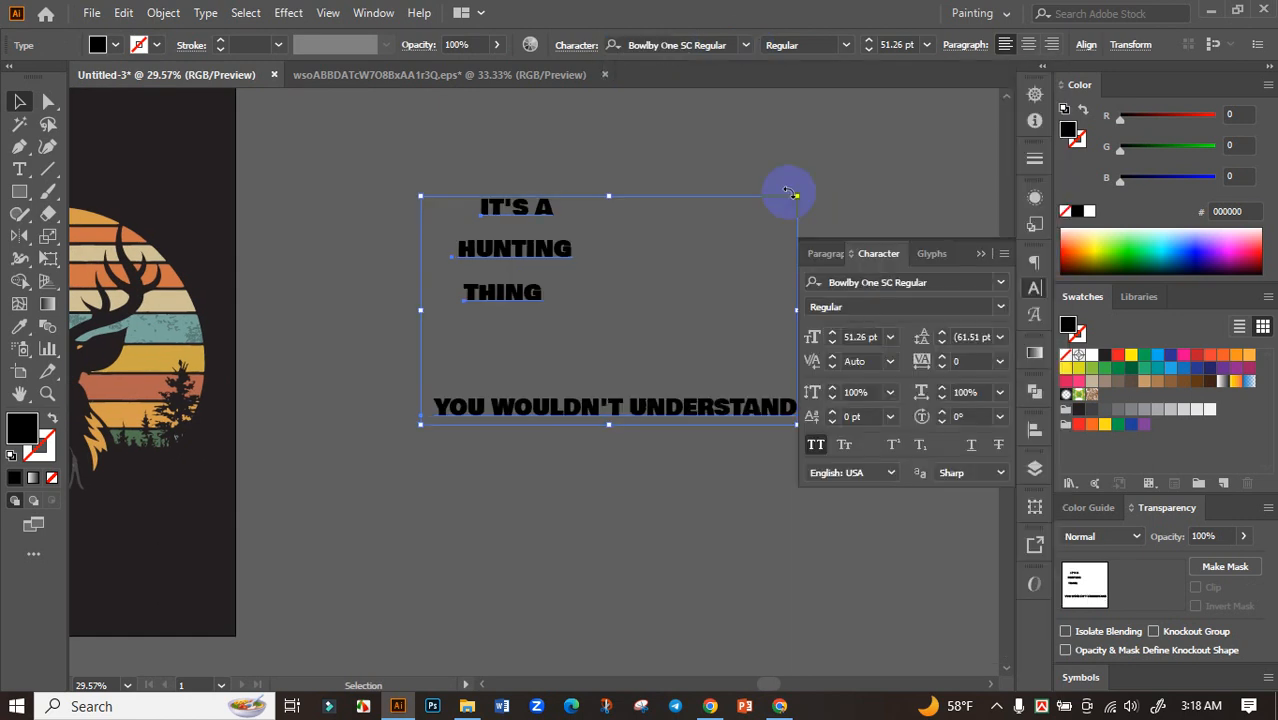
Step: Shift the IT'S A text away from the other lines and fill all four slogan text objects with white
click(645, 287)
drag(552, 246, 758, 187)
click(636, 163)
drag(636, 163, 818, 452)
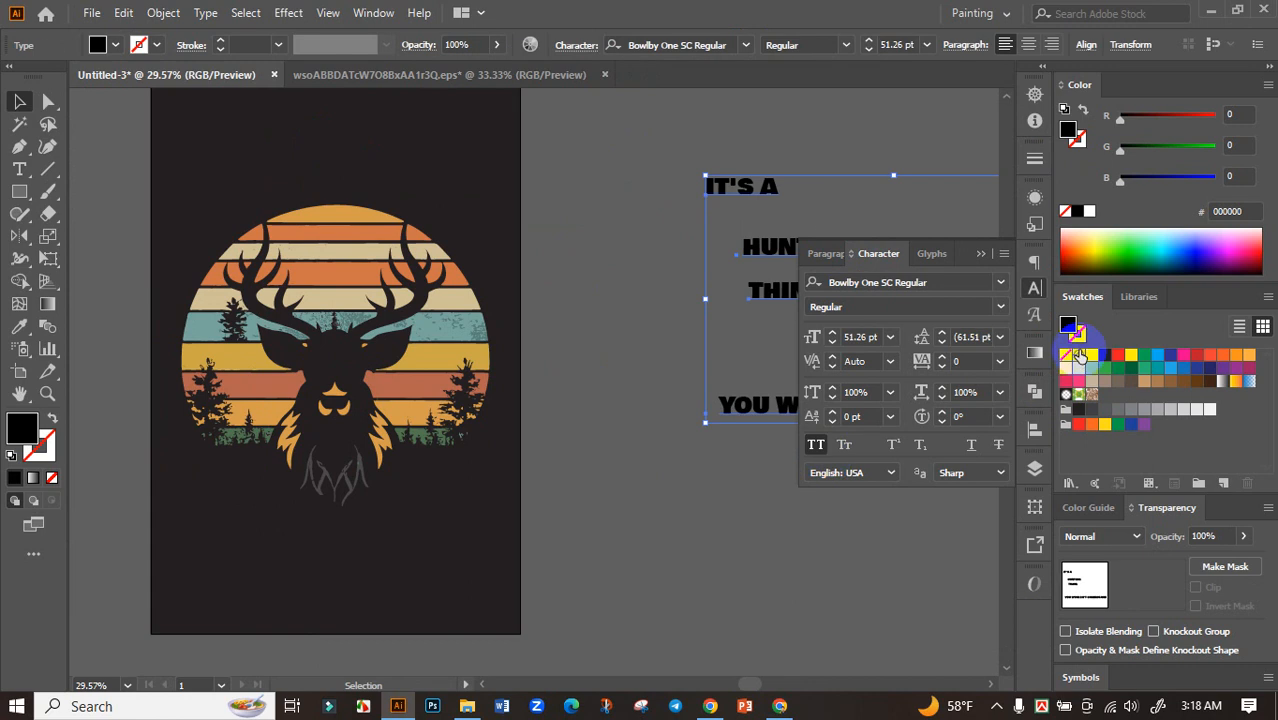
click(1094, 356)
click(690, 251)
Step: Centre the IT'S A text near the top of the artboard, enlarged to about 82 pt and converted to outlines
drag(747, 194, 423, 247)
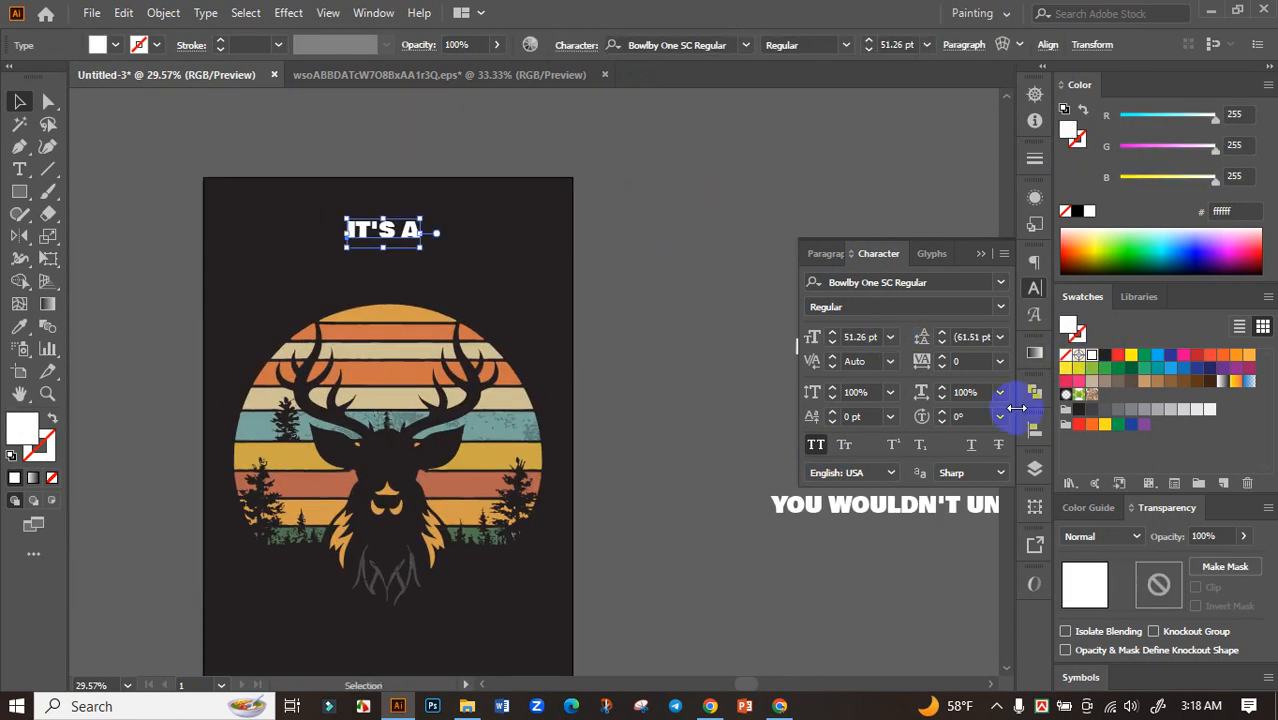
click(1038, 433)
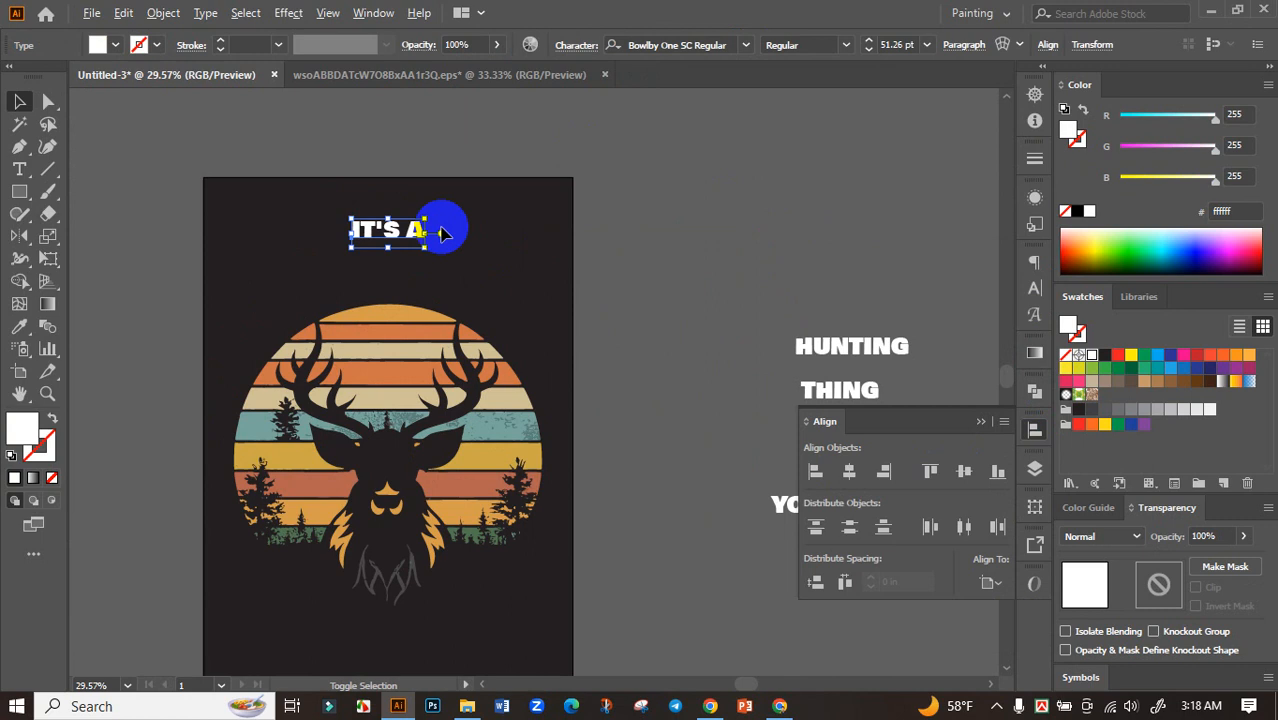
scroll(445, 238, up, 1)
drag(426, 237, 483, 256)
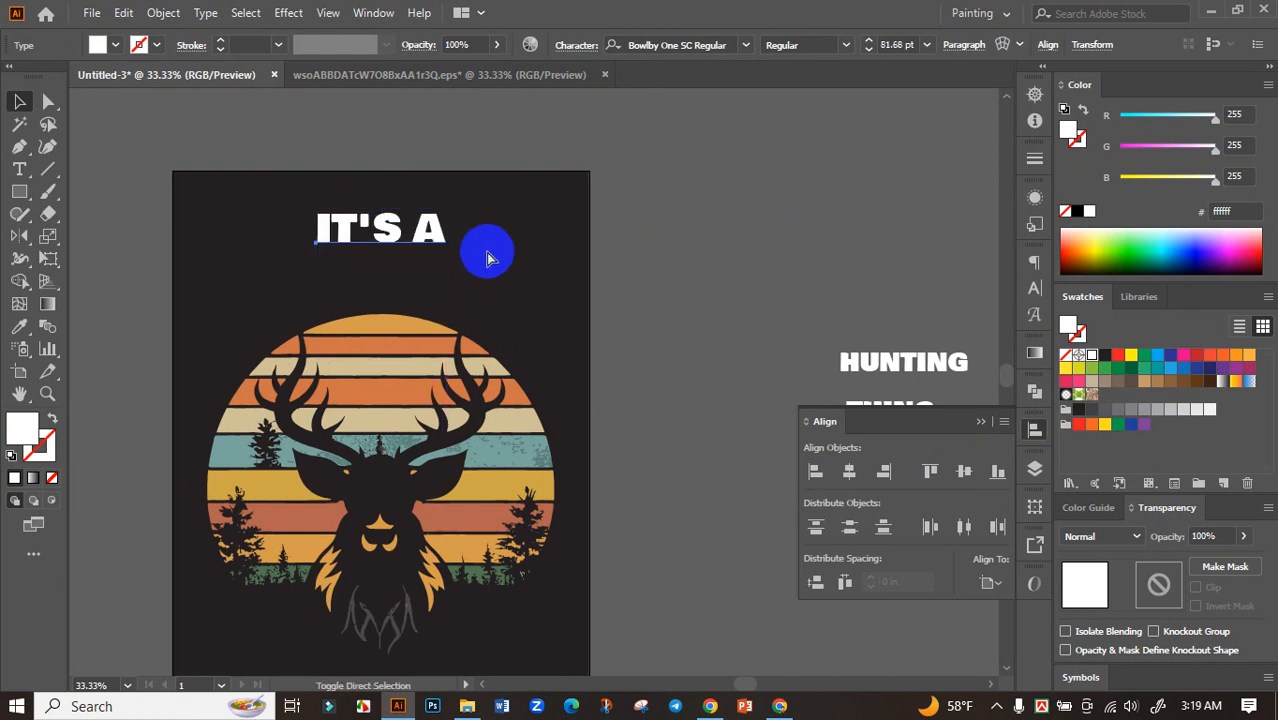
key(ctrl+shift+o)
click(655, 360)
Step: Move the HUNTING text next to the artboard and draw a white circle from the artboard's centre over the deer sunset
drag(703, 376, 587, 305)
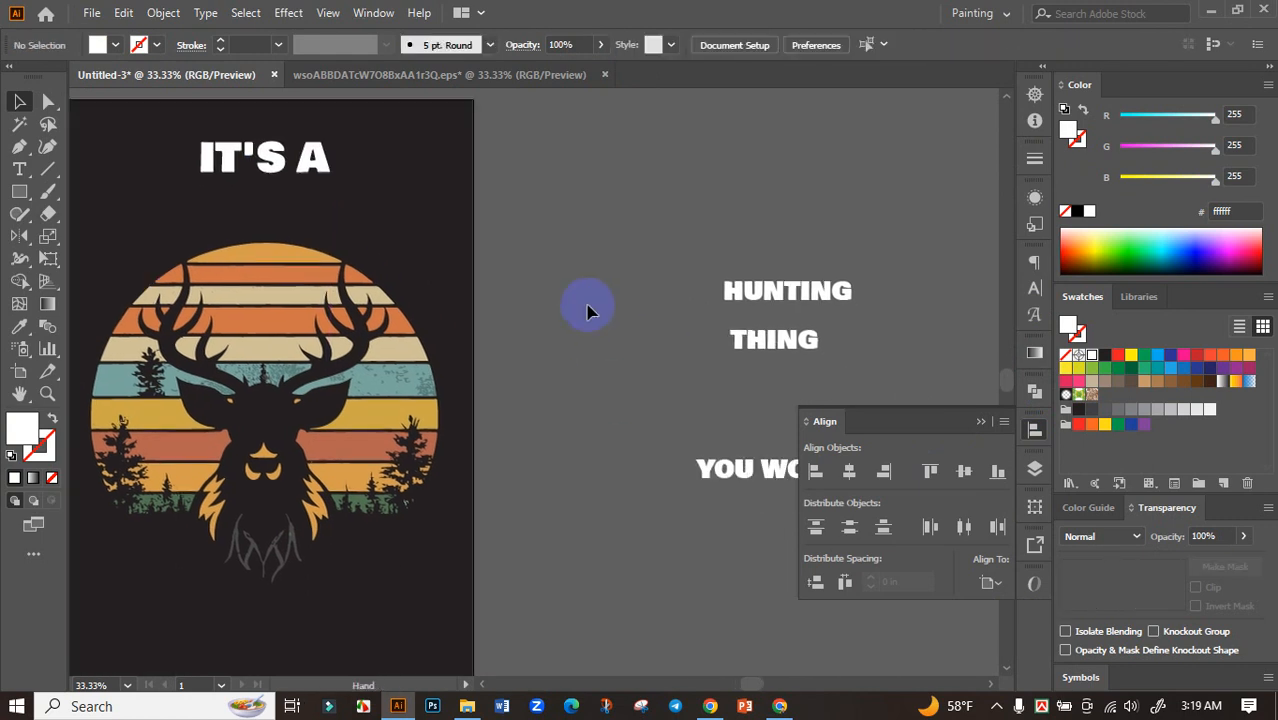
drag(812, 310, 743, 276)
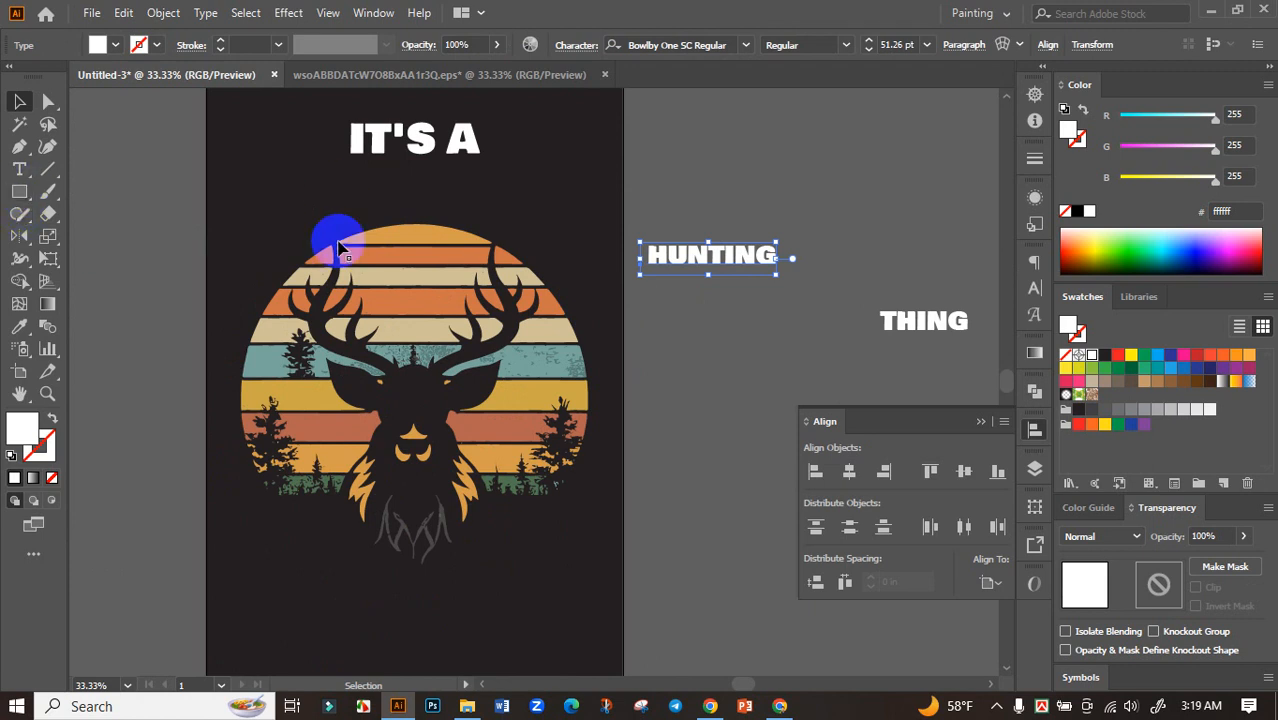
drag(14, 195, 60, 231)
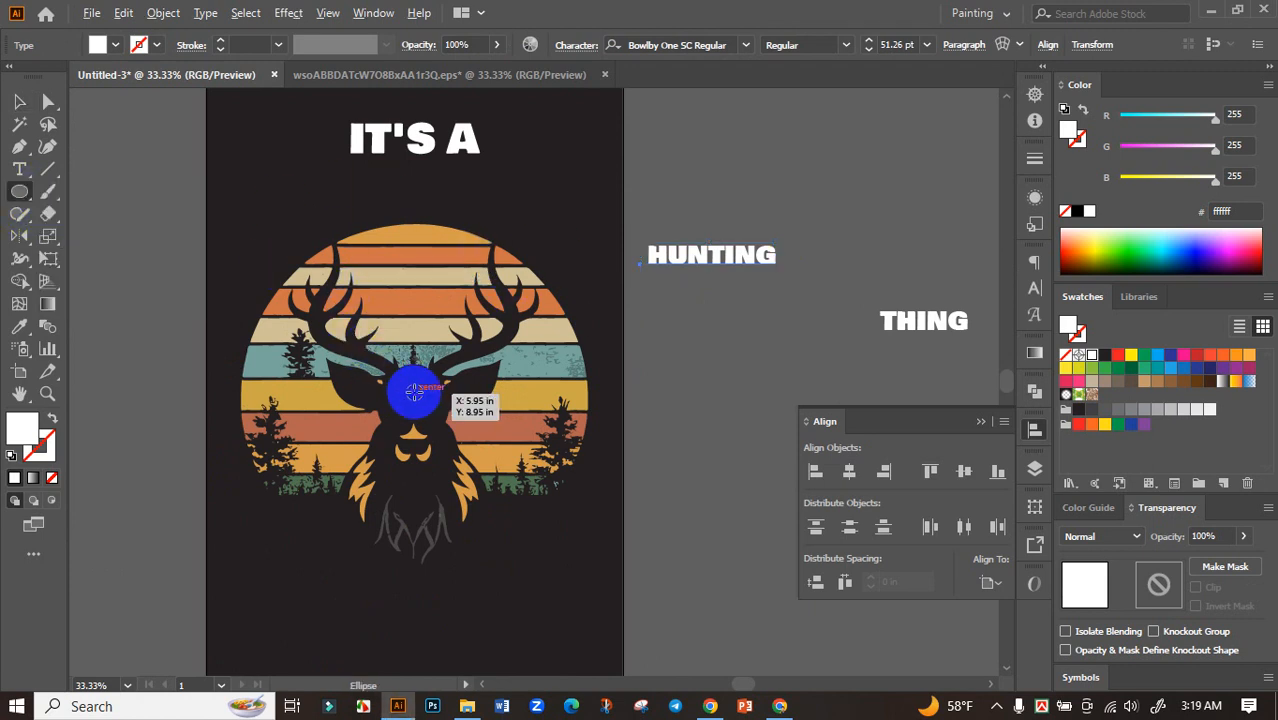
drag(414, 392, 586, 562)
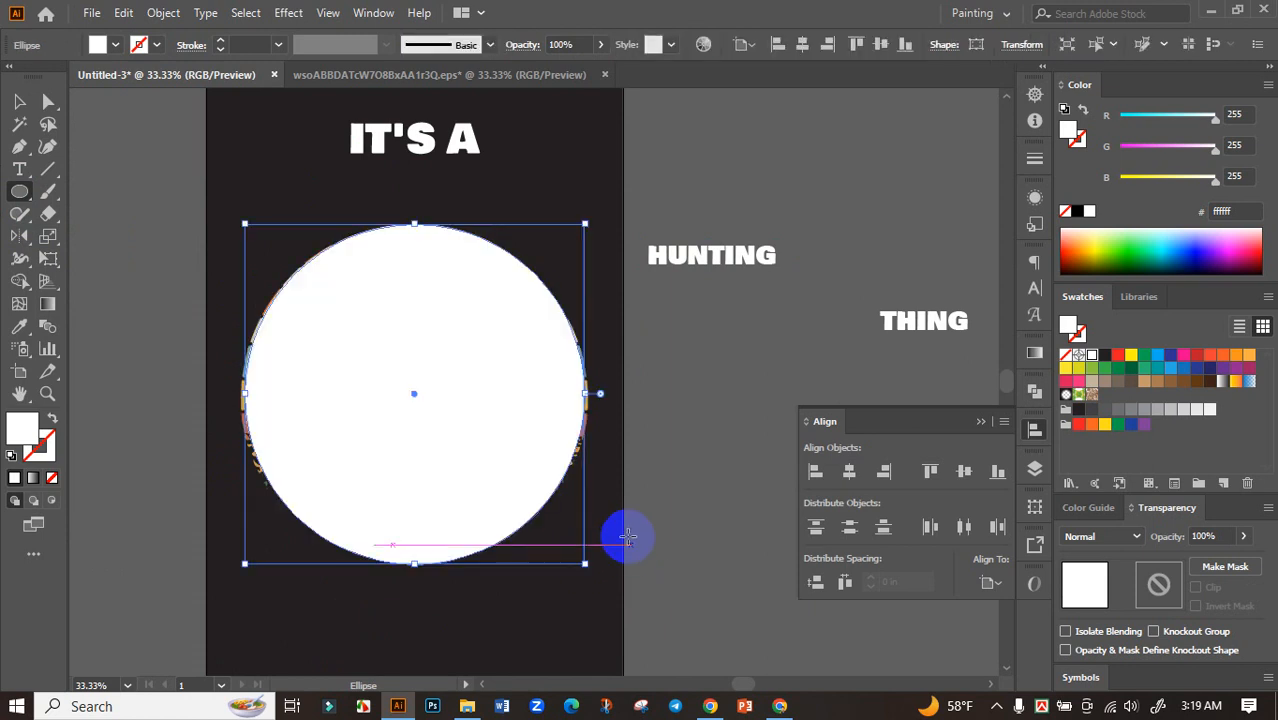
Step: Widen the white circle so its edge matches the outer edge of the striped sunset
click(19, 101)
scroll(586, 398, up, 3)
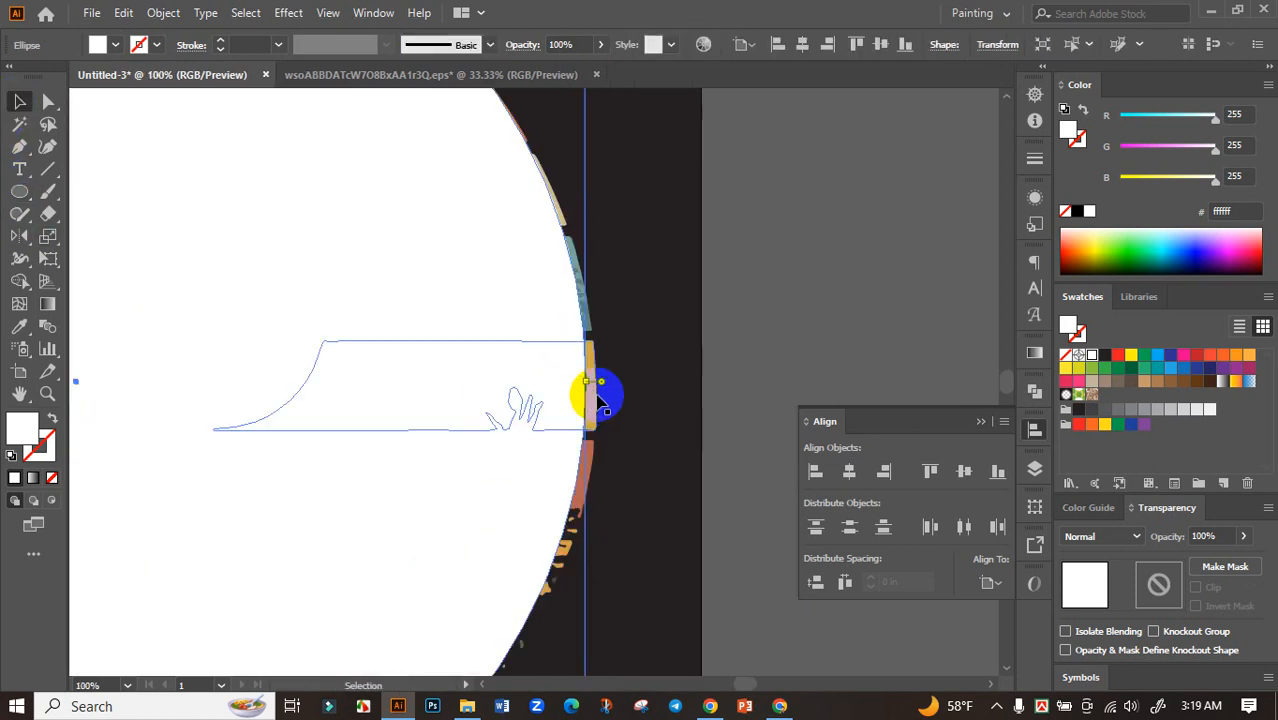
drag(585, 381, 598, 383)
scroll(597, 382, down, 3)
click(748, 382)
Step: Place the word HUNTING along the circle's outline with the Type on a Path tool, starting at its leftmost anchor
double_click(745, 250)
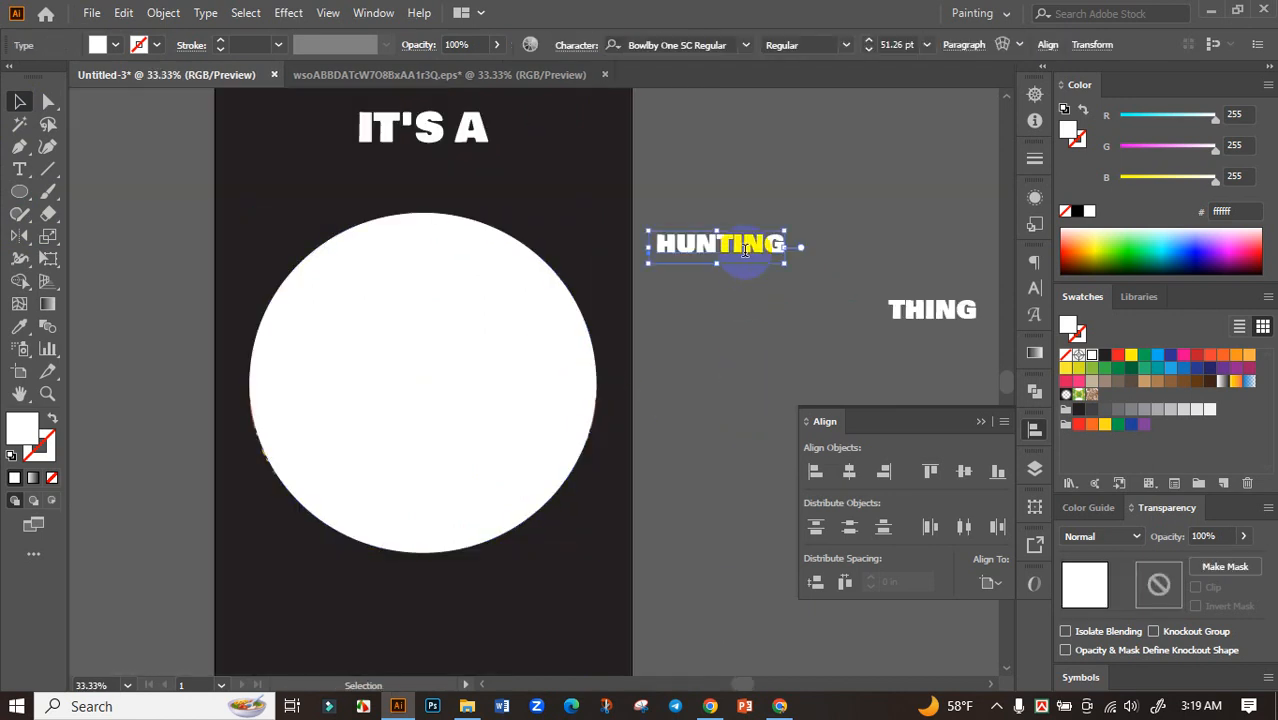
click(19, 101)
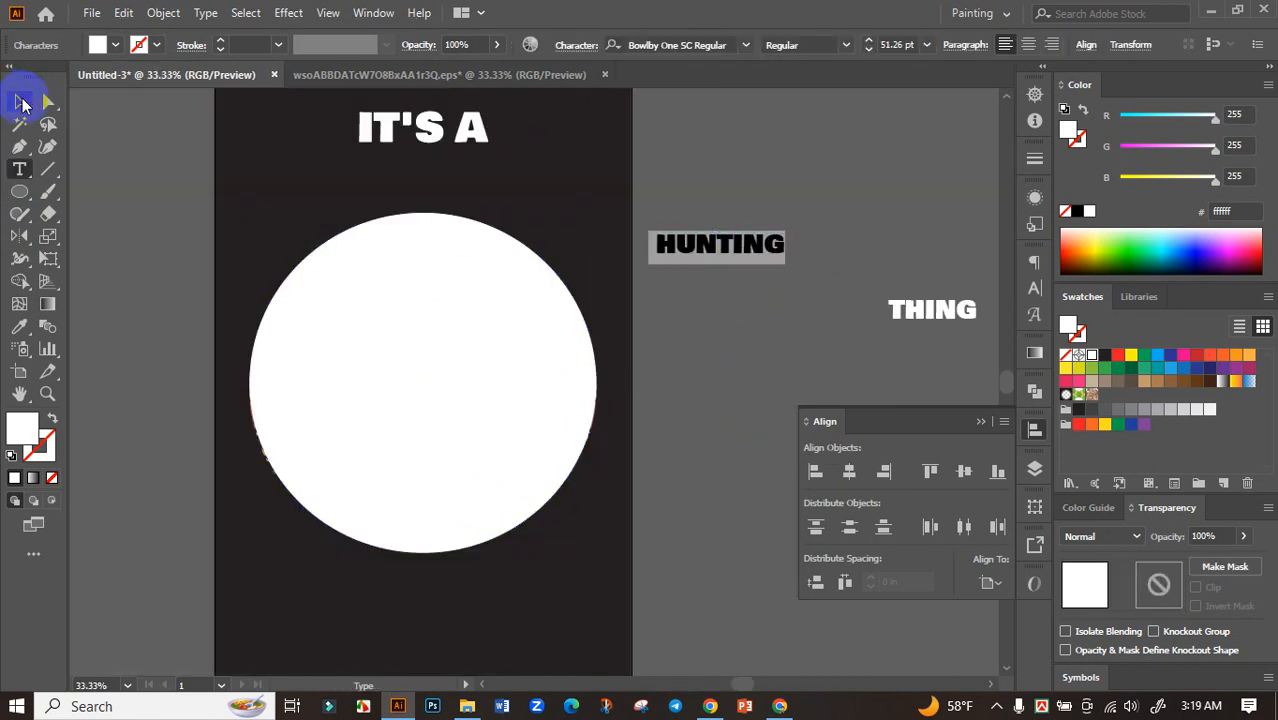
click(465, 403)
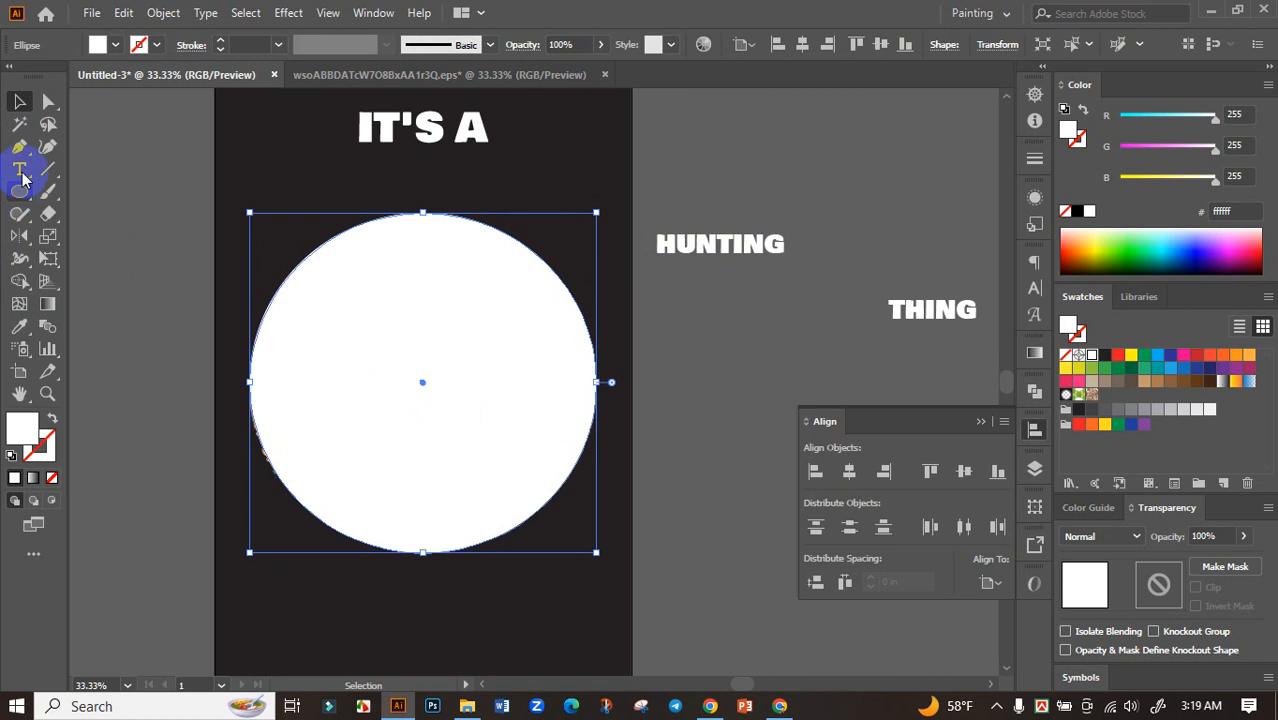
drag(24, 178, 128, 222)
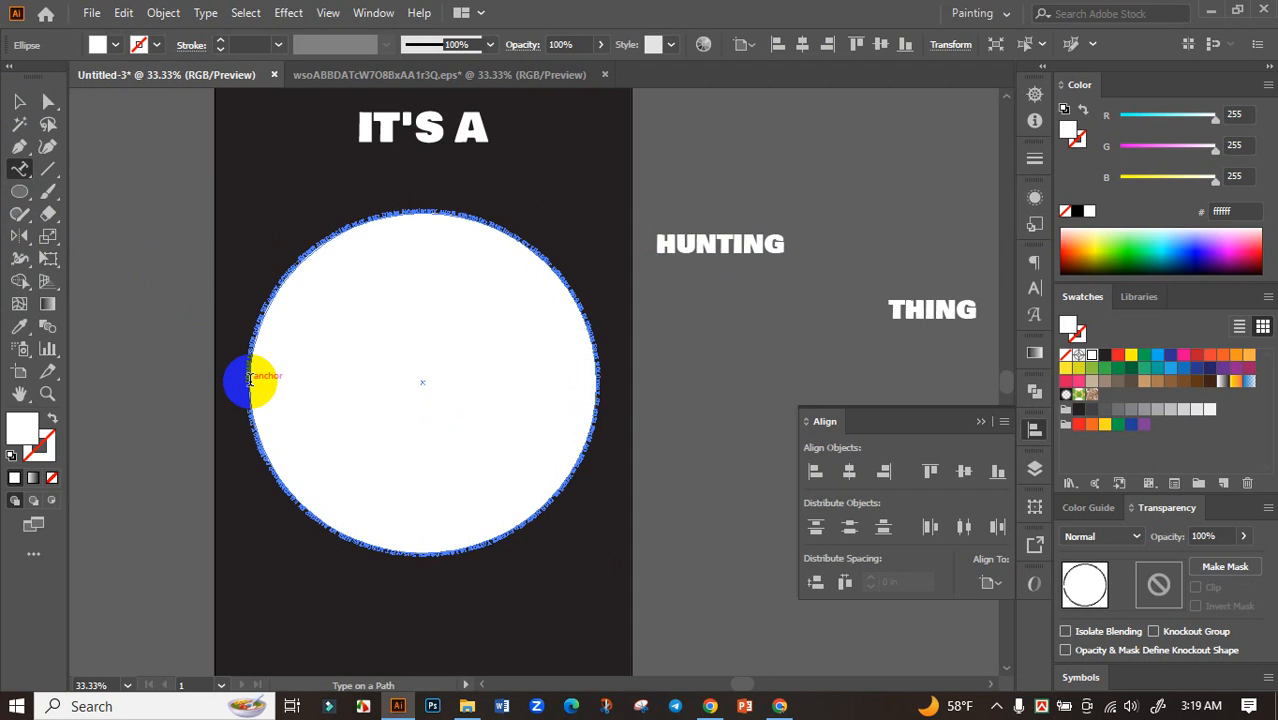
click(250, 380)
text(HUNTING)
click(19, 101)
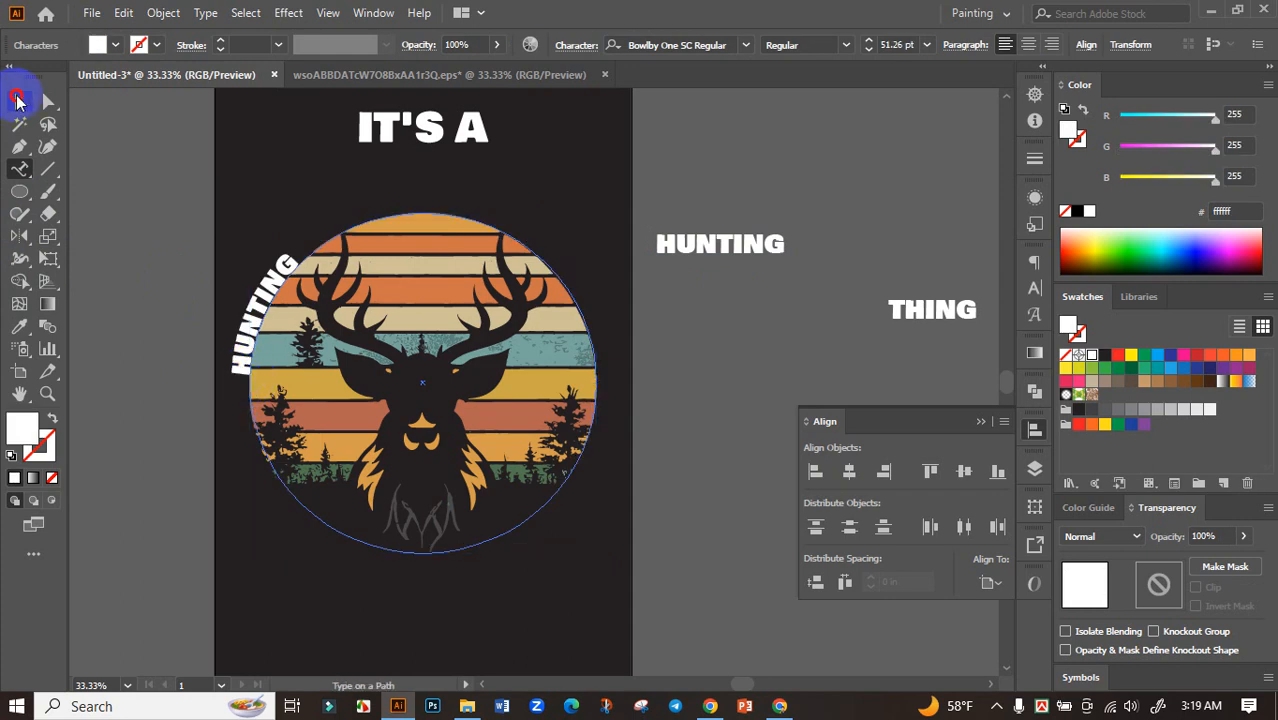
Step: Extend the HUNTING path text's span to the circle's rightmost point and centre the word along the upper arc
click(258, 385)
drag(225, 390, 634, 443)
scroll(266, 416, up, 1)
click(171, 386)
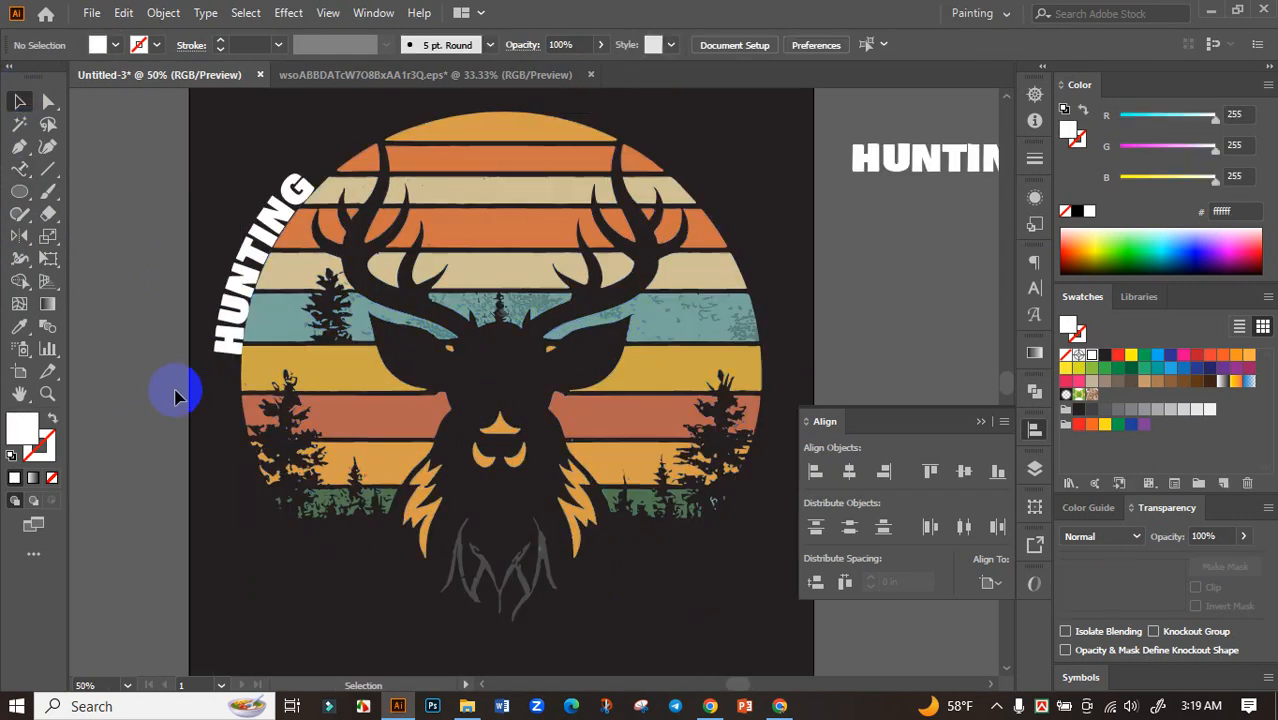
click(214, 375)
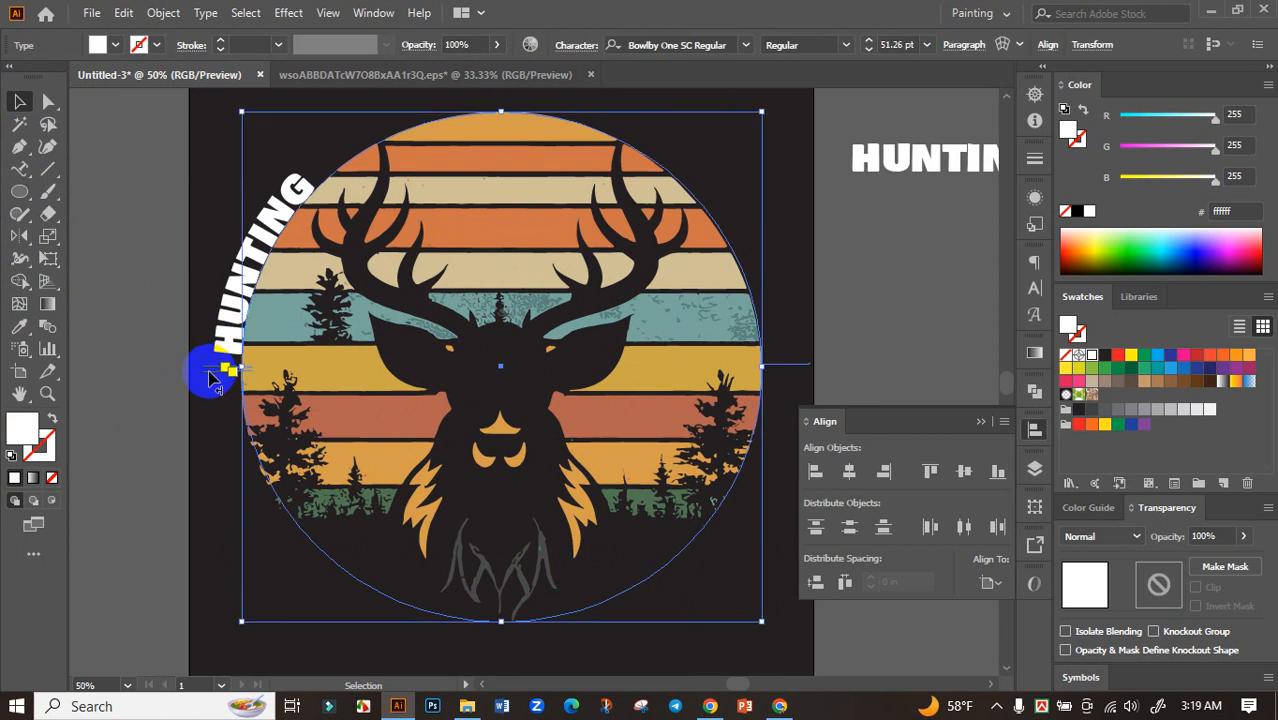
drag(210, 377, 745, 385)
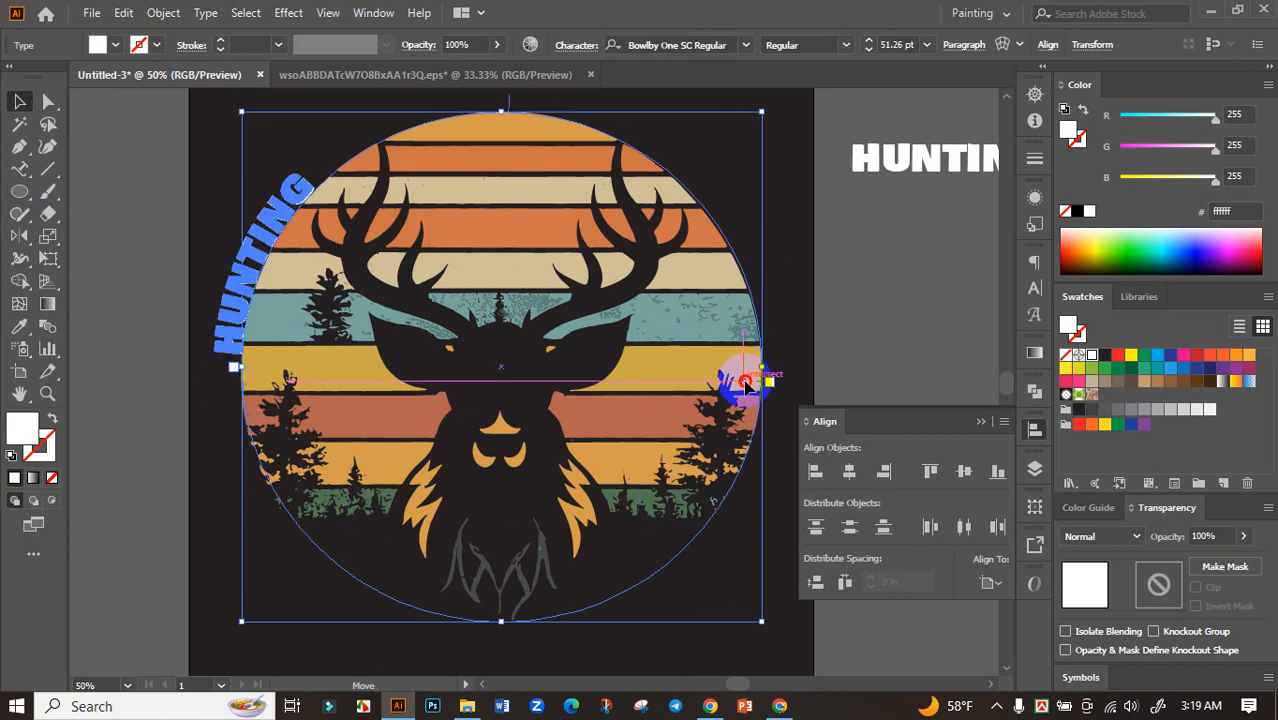
scroll(594, 384, down, 1)
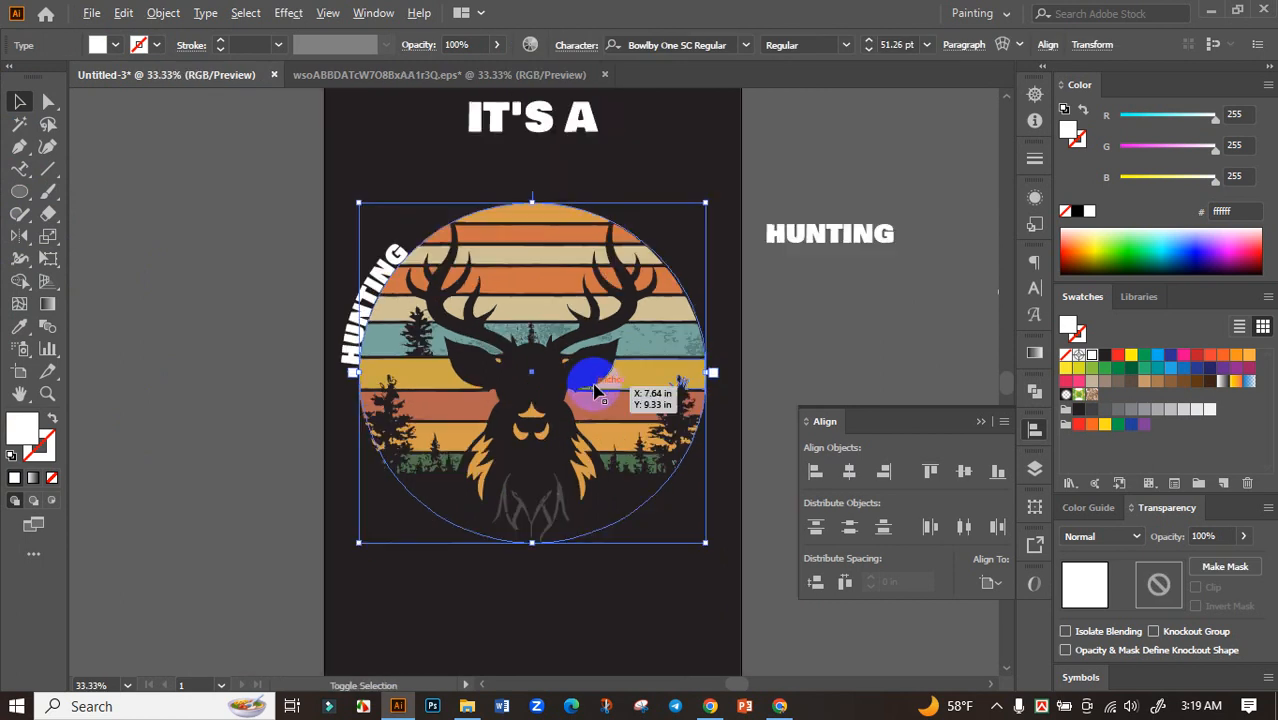
click(956, 52)
click(815, 79)
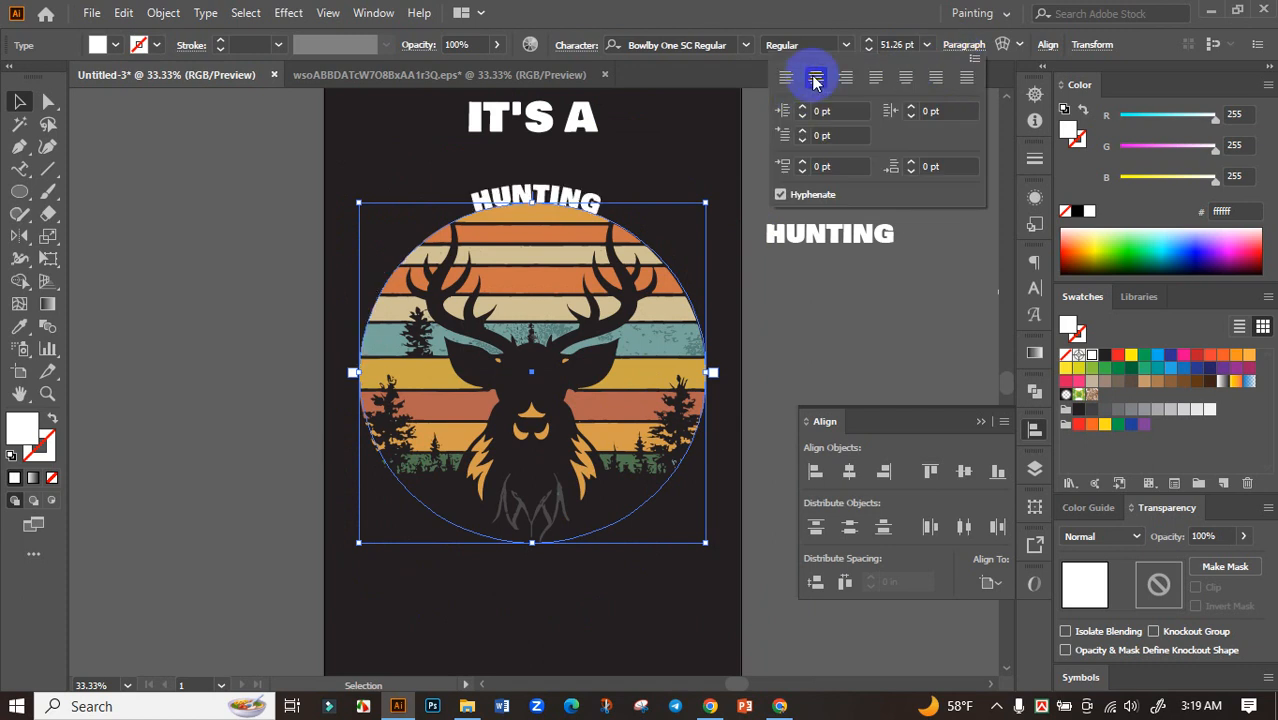
Step: Enlarge the curved HUNTING text to 143.73 pt and scale its circle slightly outward so the letters clear the striped sunset
click(872, 44)
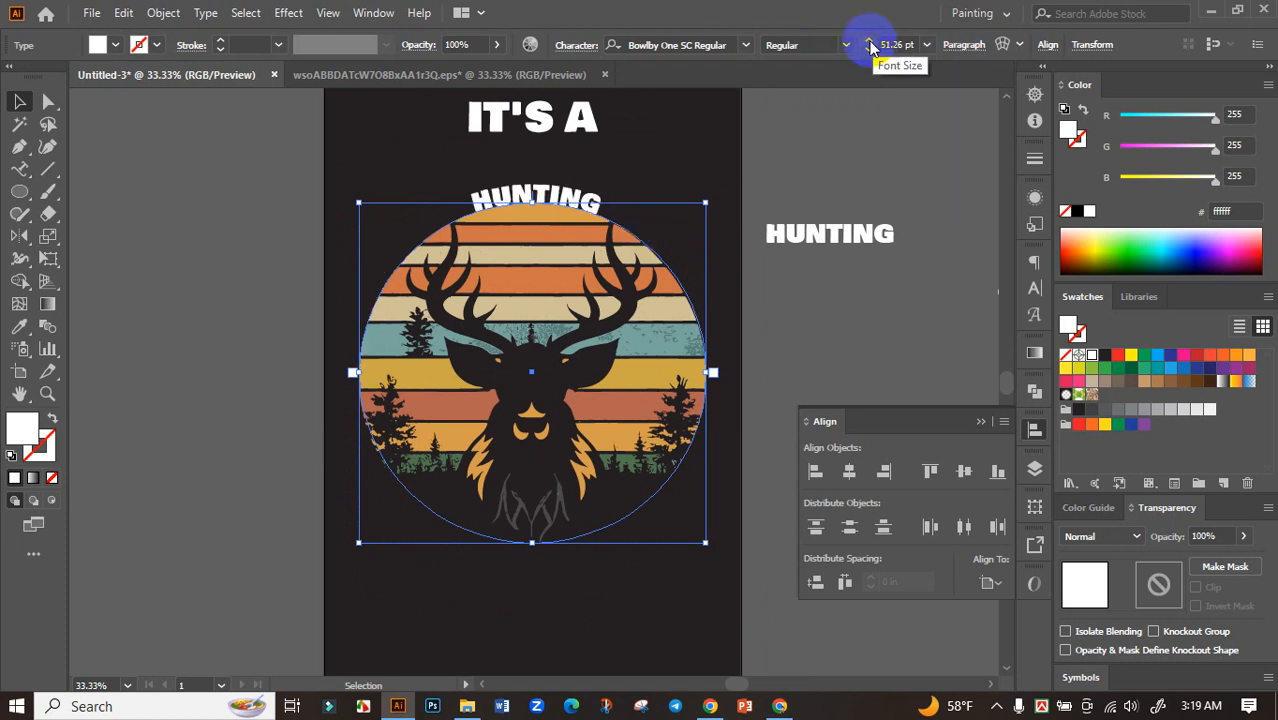
drag(872, 44, 864, 57)
click(705, 213)
drag(706, 202, 725, 196)
click(801, 178)
Step: Move the IT'S A text slightly down towards the curved HUNTING and centre it horizontally on the artboard
drag(662, 142, 630, 217)
scroll(552, 197, up, 2)
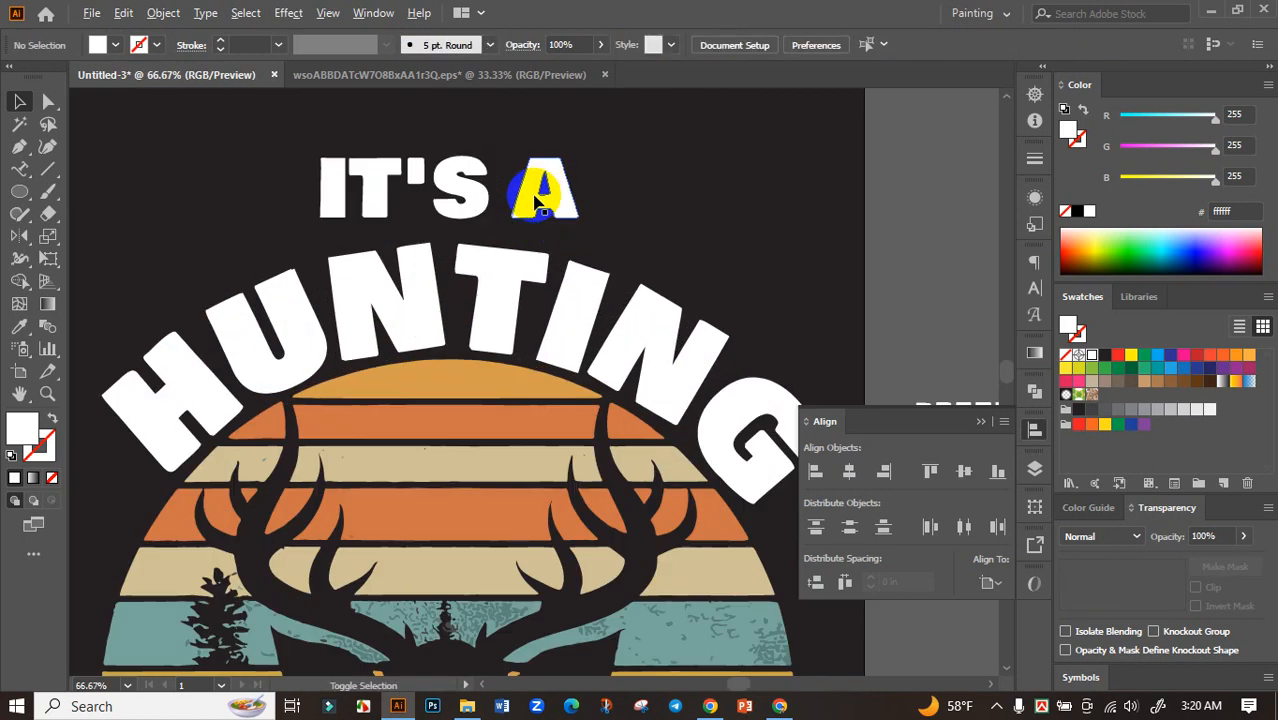
click(542, 184)
drag(542, 184, 539, 191)
click(848, 471)
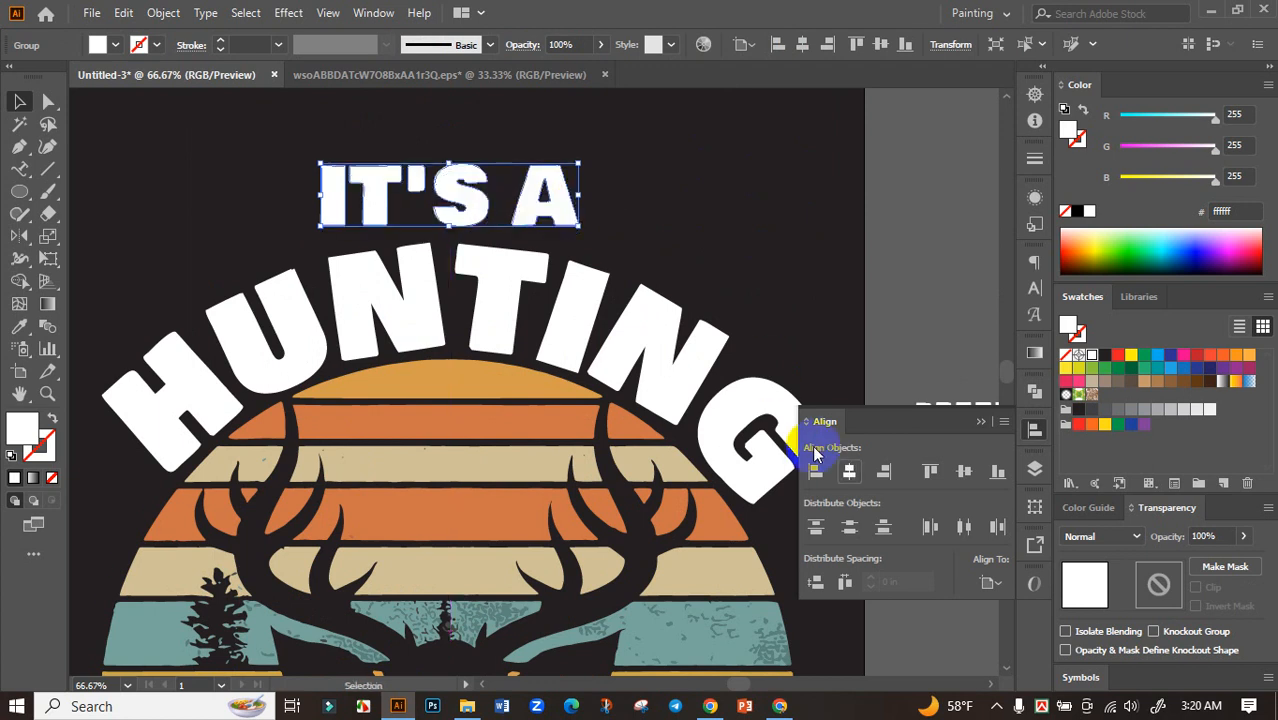
Step: Delete the spare straight HUNTING text beside the artboard
scroll(618, 340, down, 2)
click(832, 289)
drag(831, 306, 725, 157)
scroll(683, 193, down, 1)
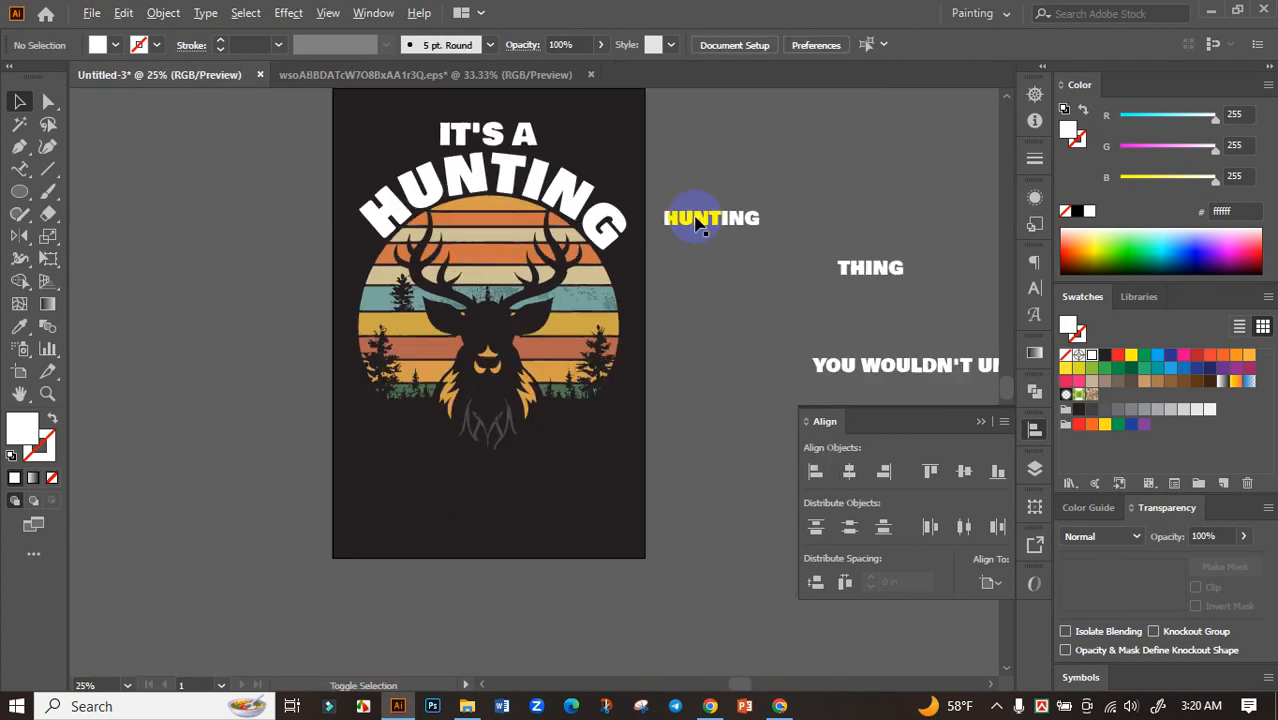
mouse_move(715, 275)
mouse_down()
mouse_move(702, 325)
mouse_move(698, 257)
mouse_up()
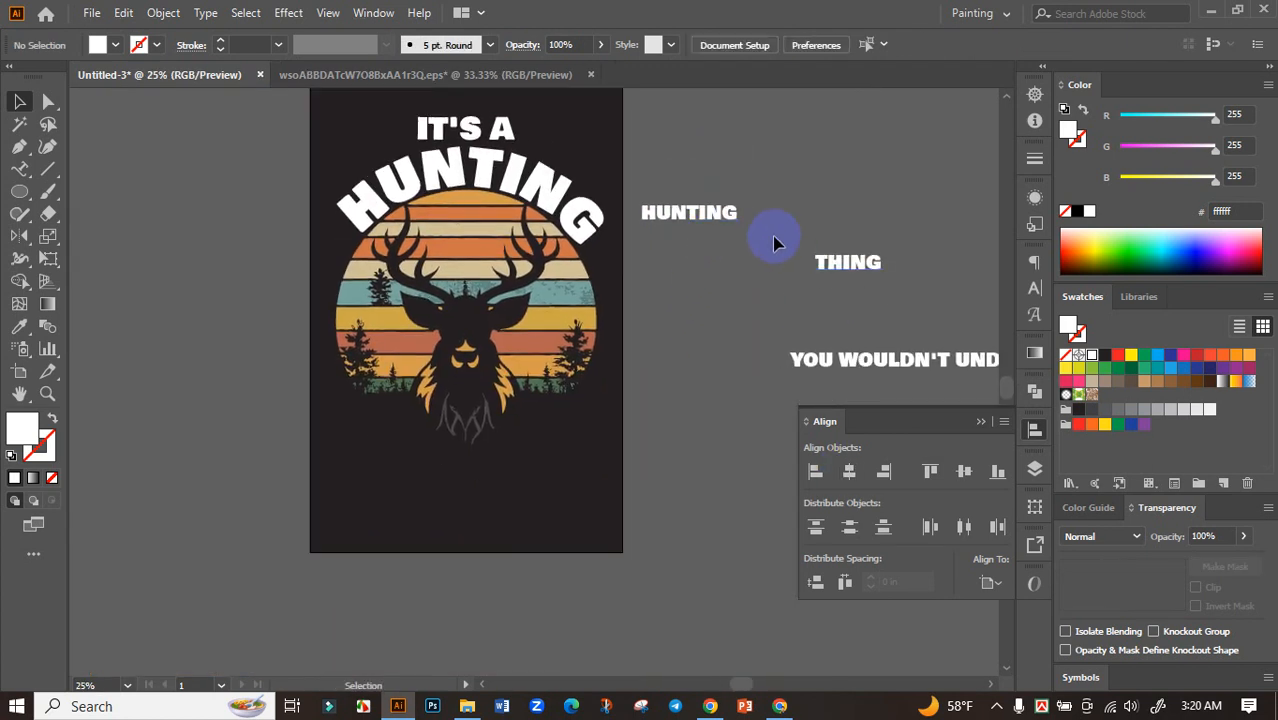
click(713, 213)
key(Delete)
Step: Place the THING text on the artboard over the deer's lower chest and enlarge it to about 141 pt
click(856, 266)
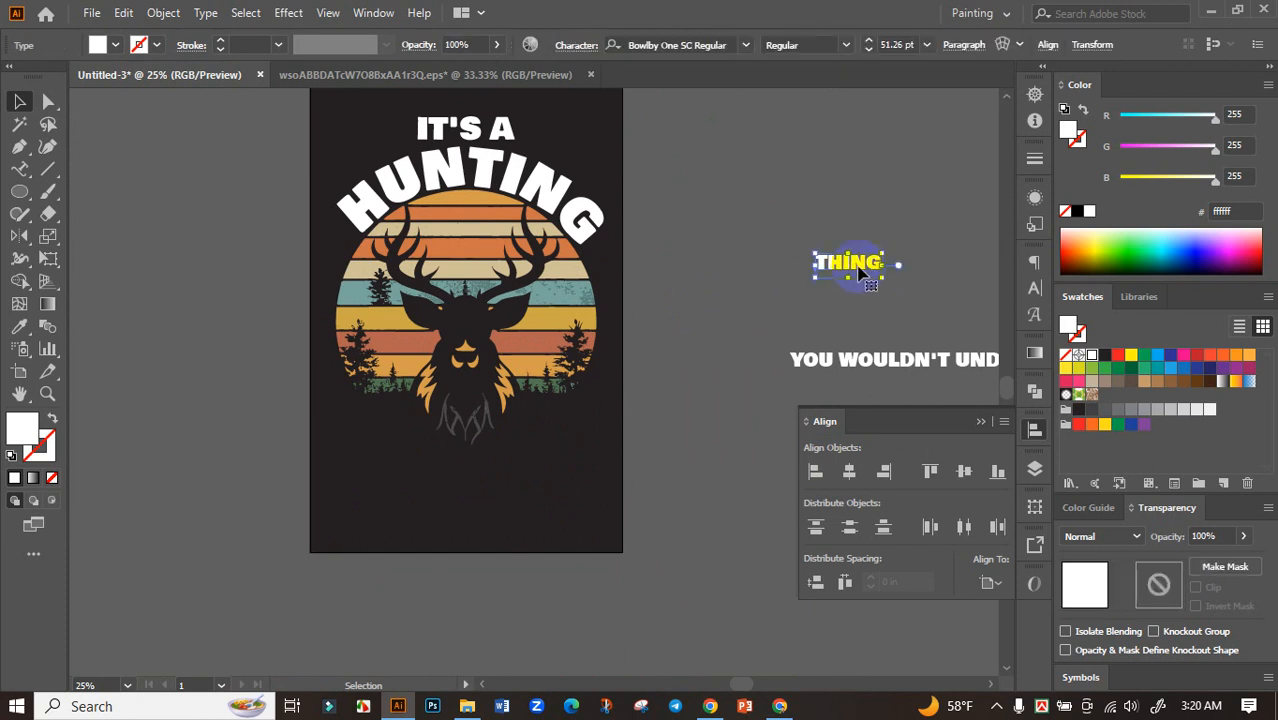
drag(833, 262, 414, 457)
scroll(484, 455, up, 1)
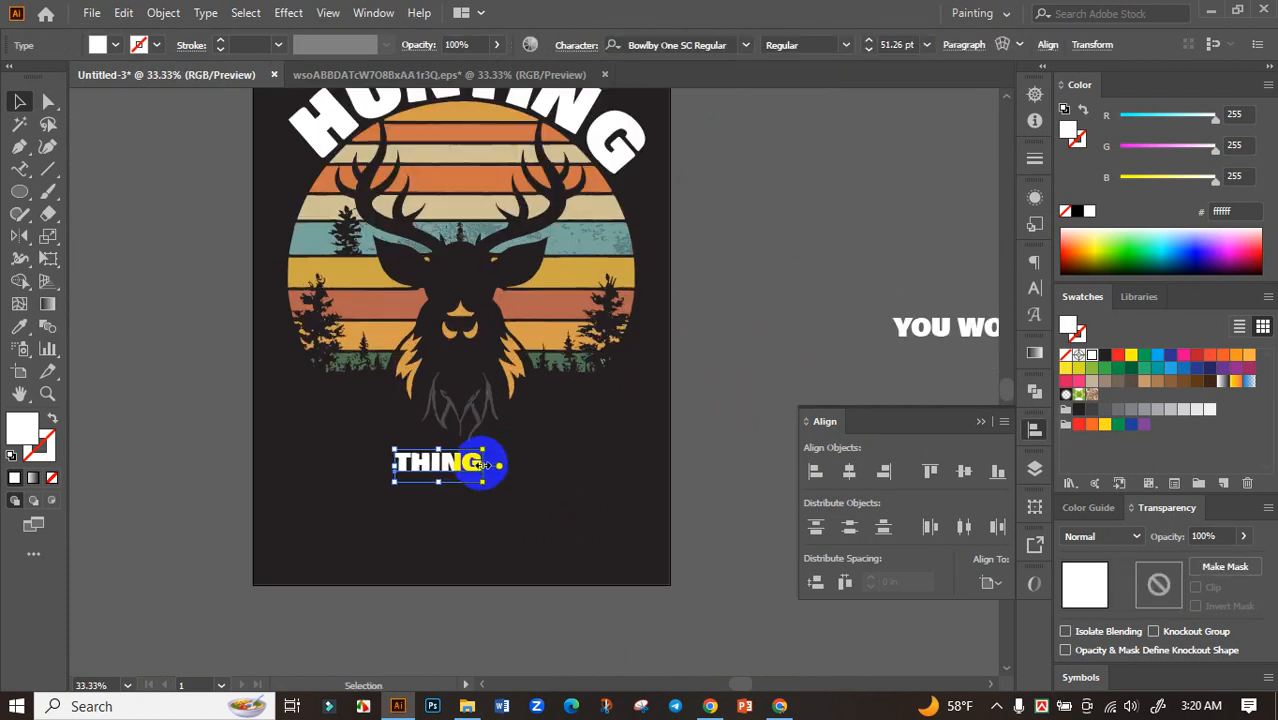
drag(529, 467, 560, 435)
click(571, 440)
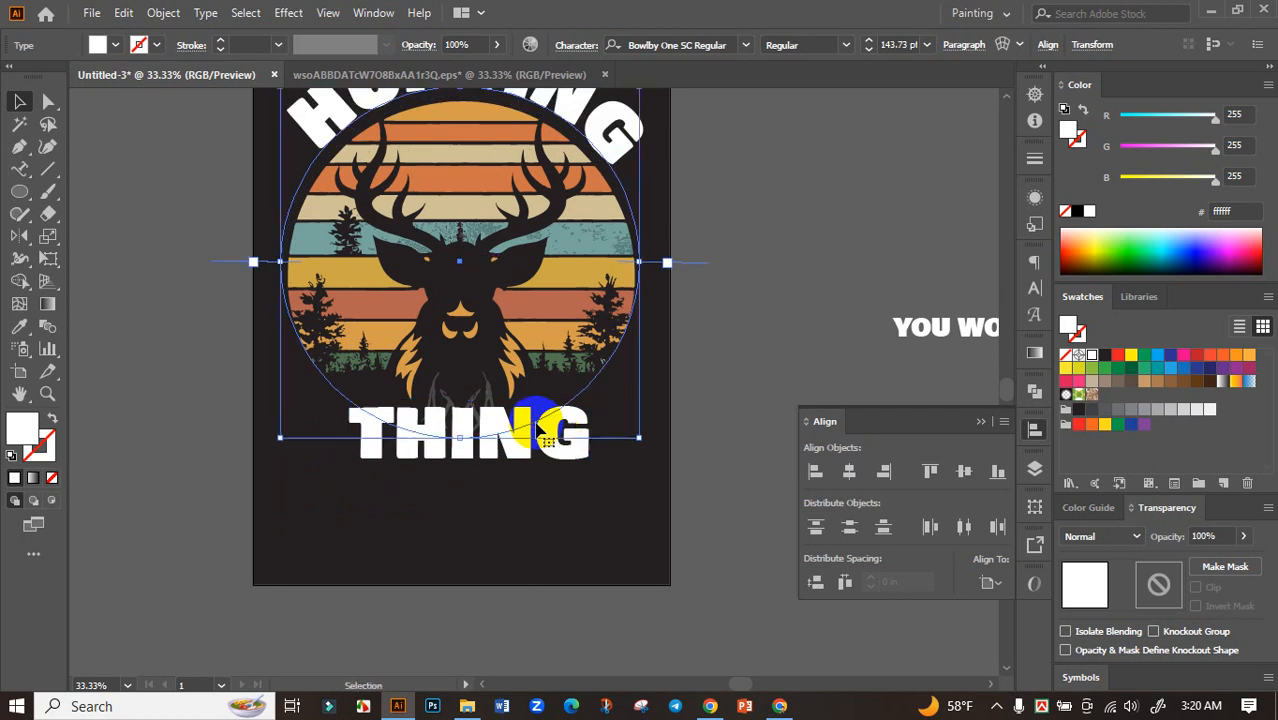
click(708, 420)
click(560, 442)
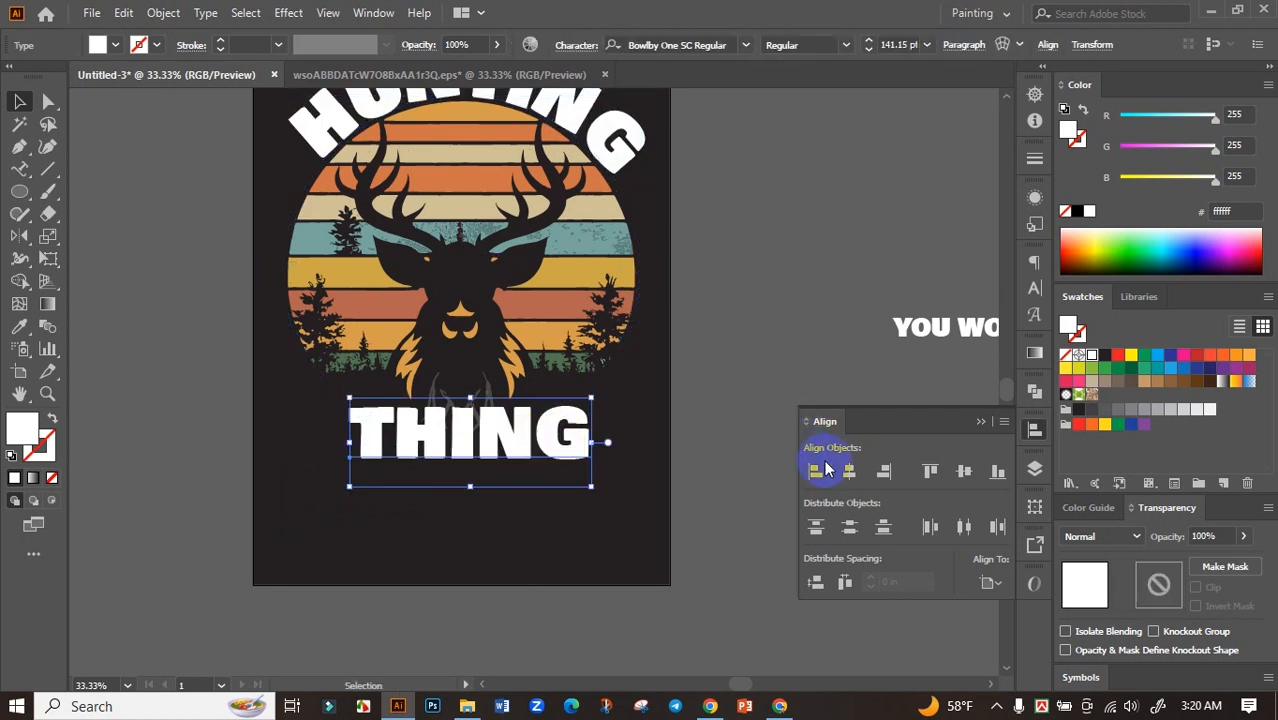
Step: Centre the THING text horizontally on the artboard and stretch it wider from its centre
drag(592, 442, 610, 443)
click(737, 413)
scroll(706, 398, down, 1)
key(space)
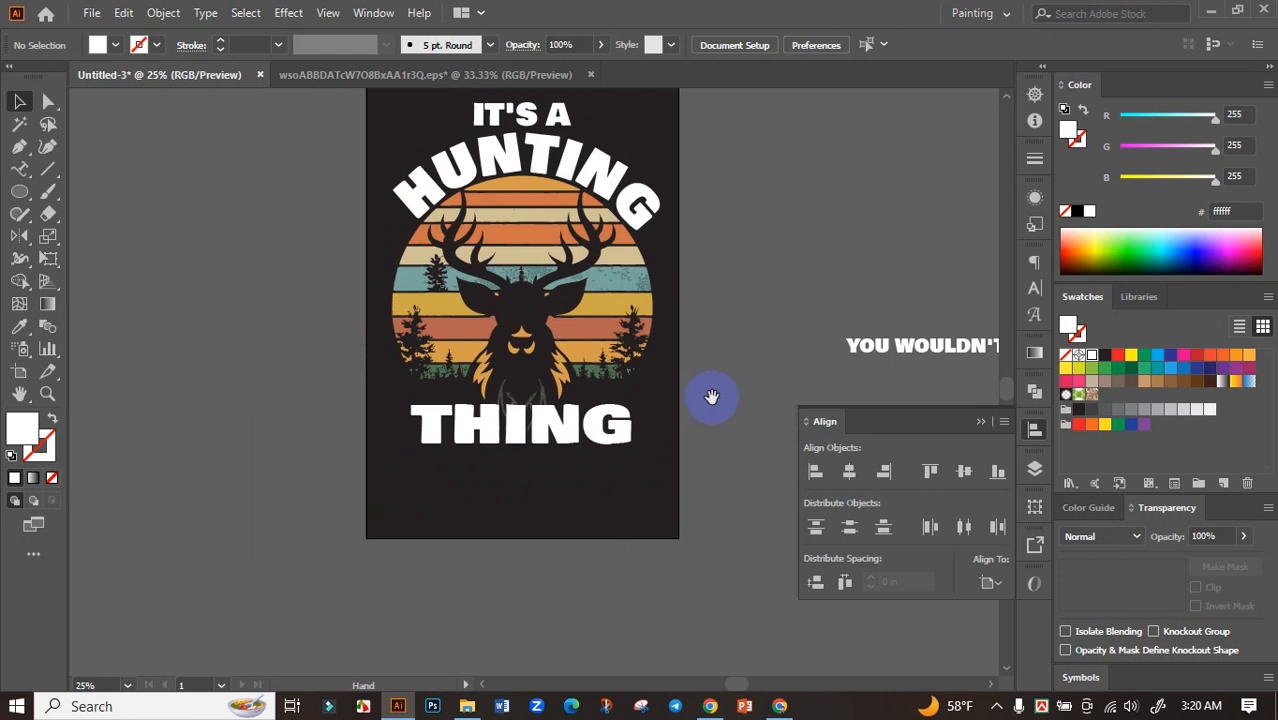
drag(711, 397, 683, 399)
click(582, 428)
click(685, 399)
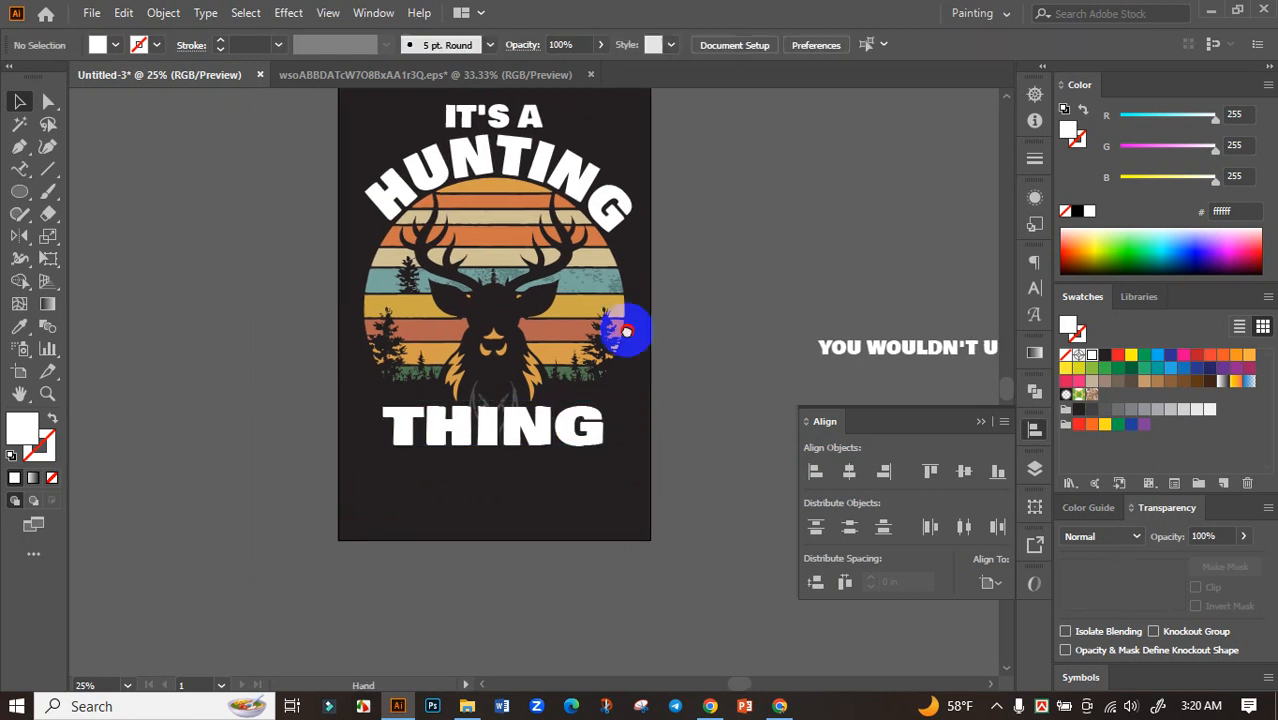
Step: Place the YOU WOULDN'T UNDERSTAND text just beneath THING and shrink it to about 37 pt, roughly matching THING's width
drag(625, 330, 530, 240)
drag(832, 250, 455, 390)
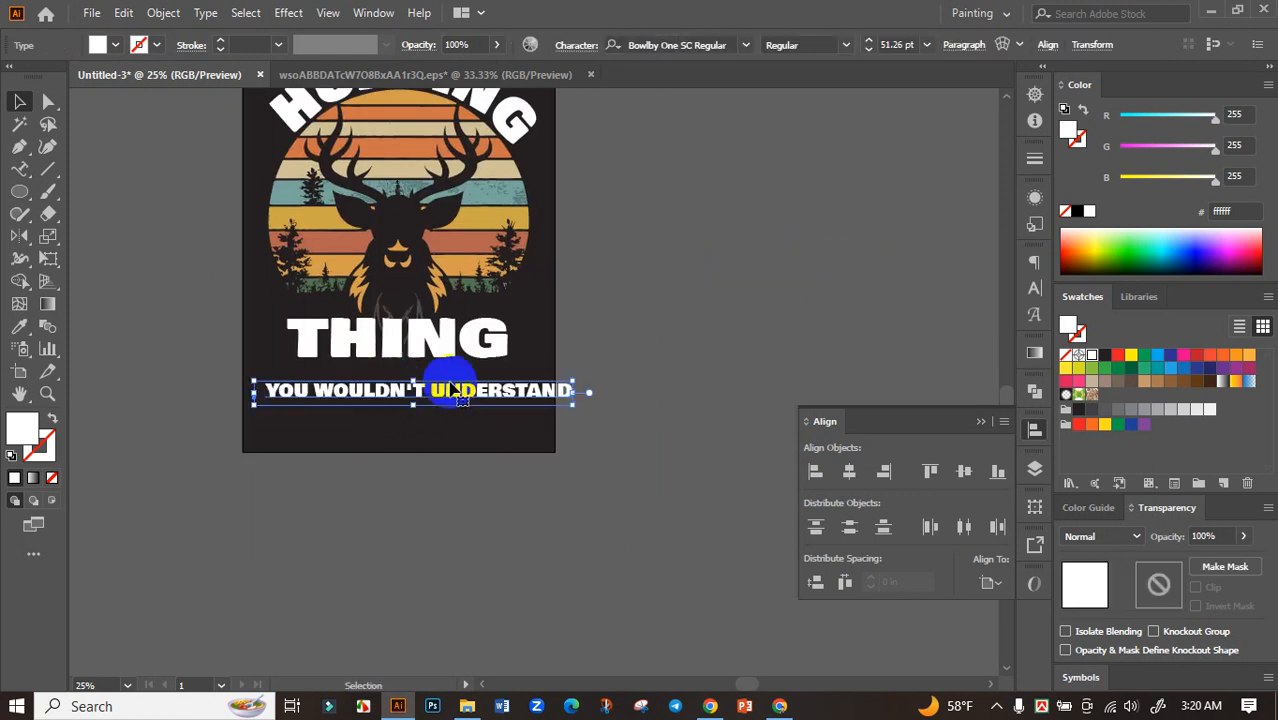
scroll(501, 381, up, 1)
drag(597, 397, 508, 371)
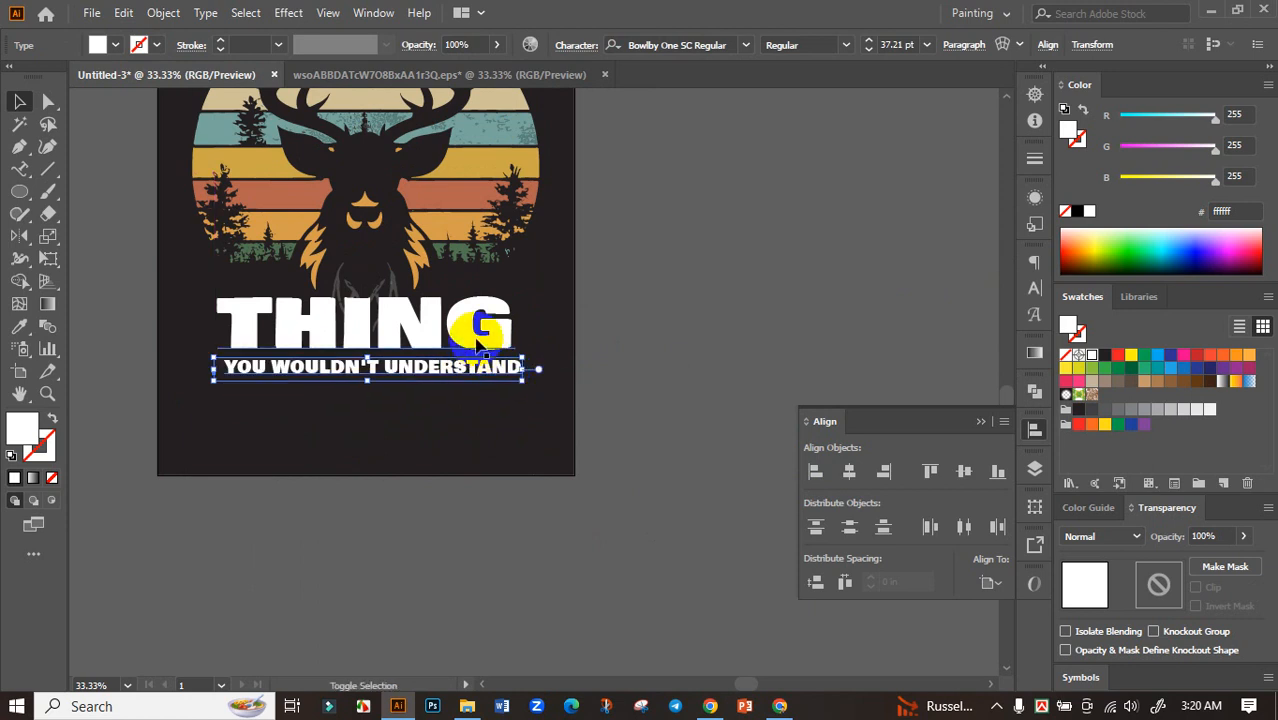
Step: Convert THING and YOU WOULDN'T UNDERSTAND to outlines and centre the phrase under THING as the key object
shift+click(472, 334)
key(ctrl+g)
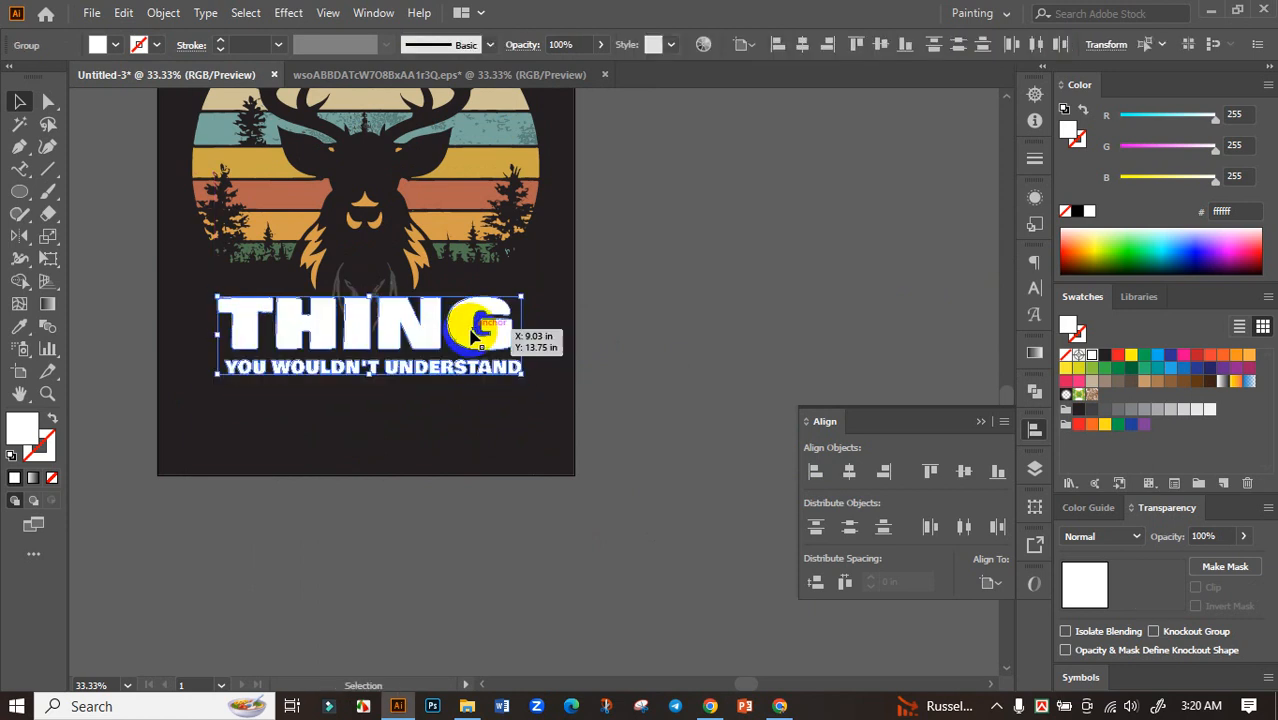
click(472, 334)
click(859, 473)
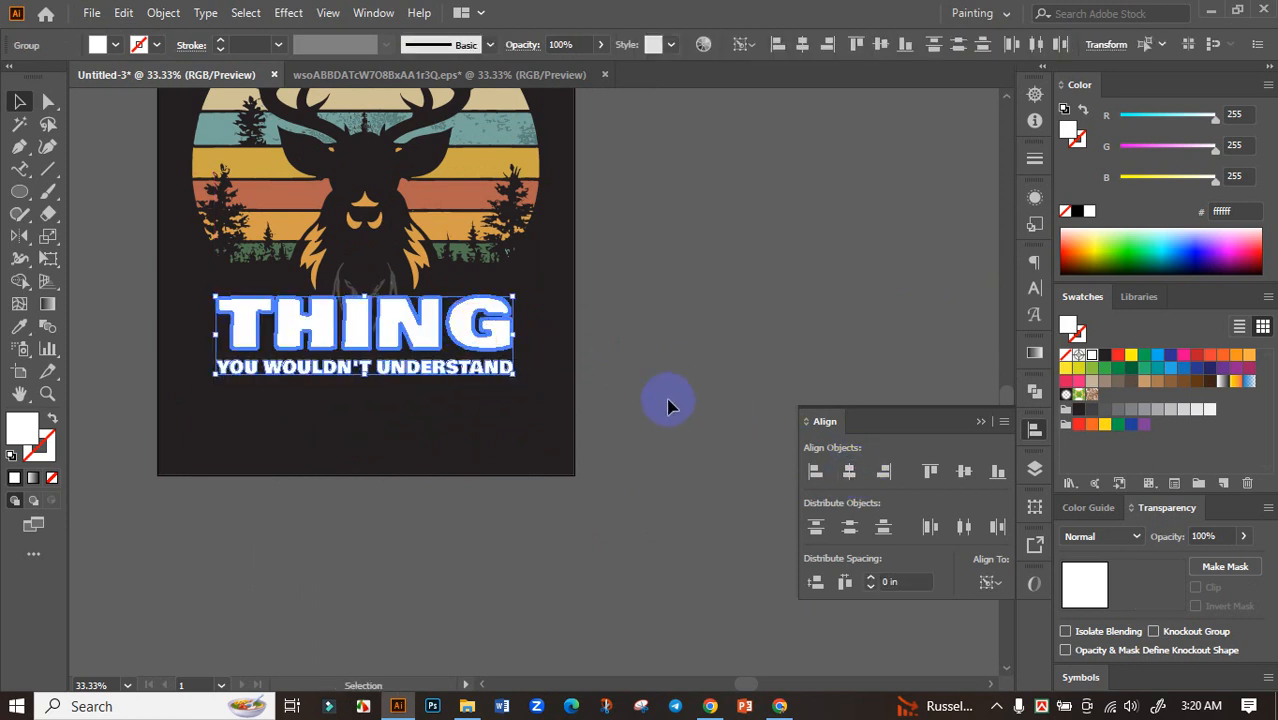
click(668, 405)
Step: Centre THING and YOU WOULDN'T UNDERSTAND together horizontally on the artboard
drag(434, 383, 474, 423)
click(467, 412)
shift+click(472, 367)
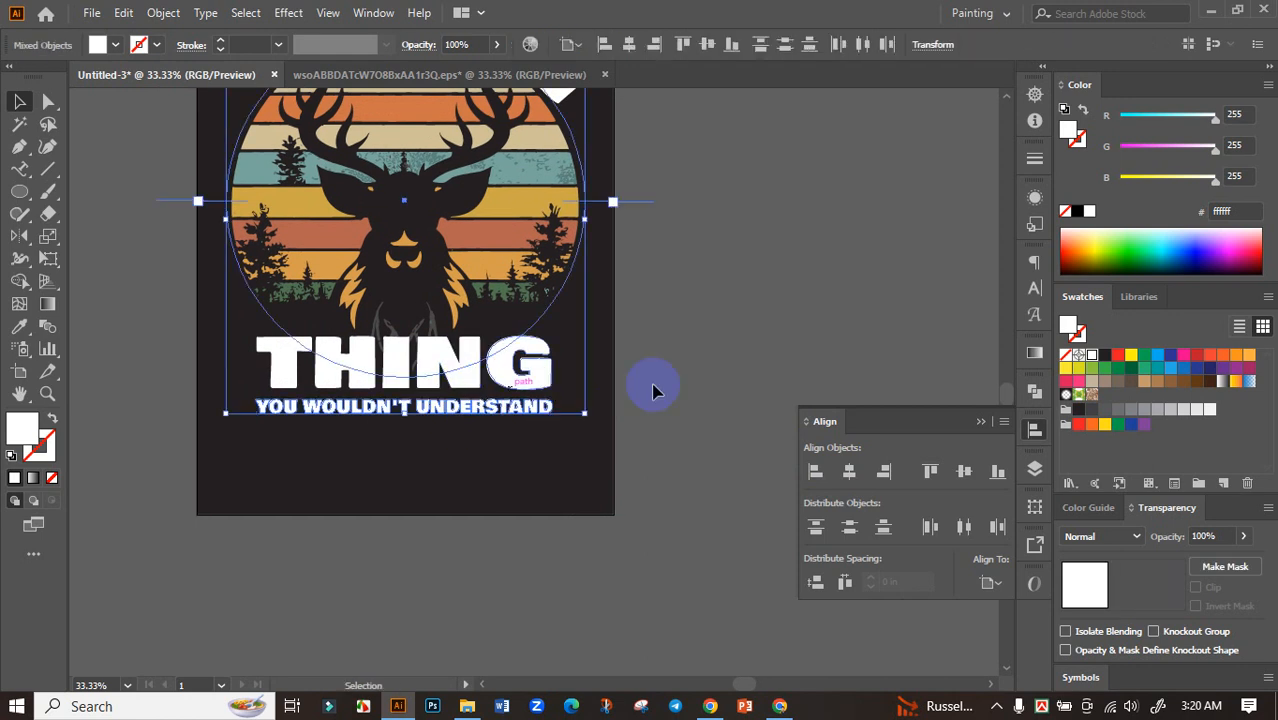
click(652, 388)
click(516, 408)
shift+click(546, 371)
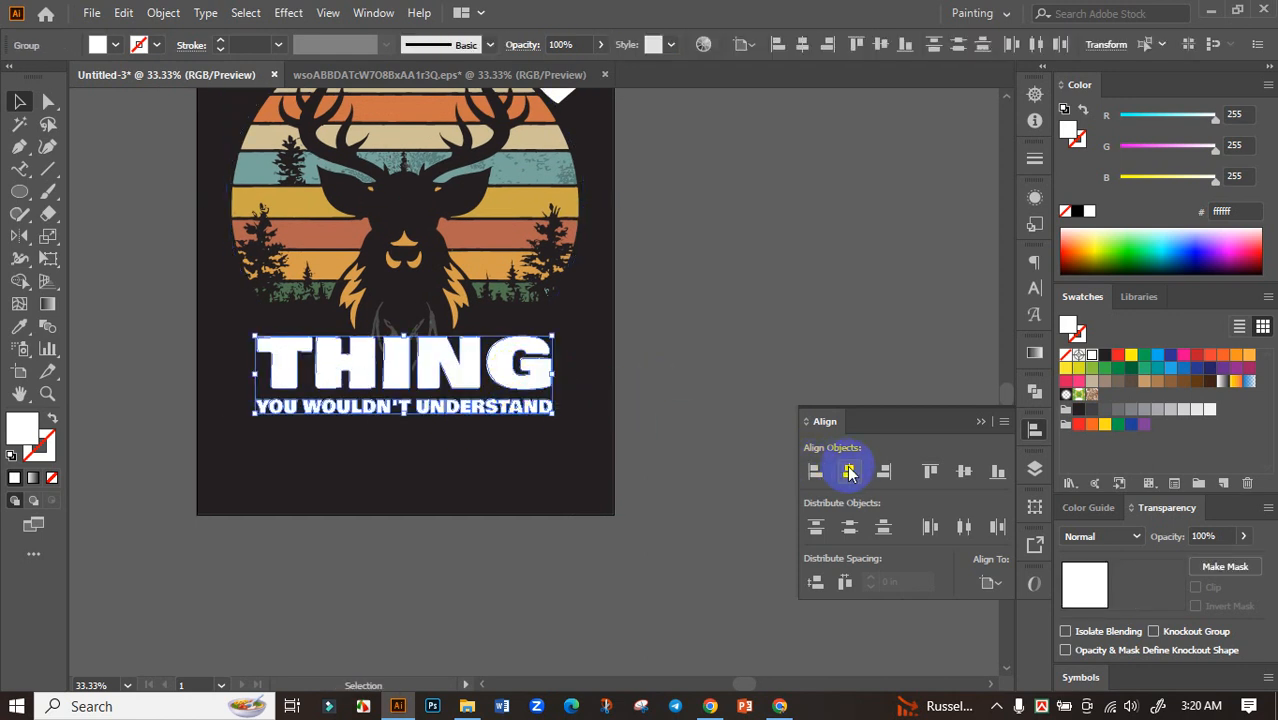
click(665, 419)
Step: Centre the deer sunset artwork and the curved HUNTING path text horizontally on the artboard
scroll(665, 443, up, 3)
scroll(667, 450, down, 1)
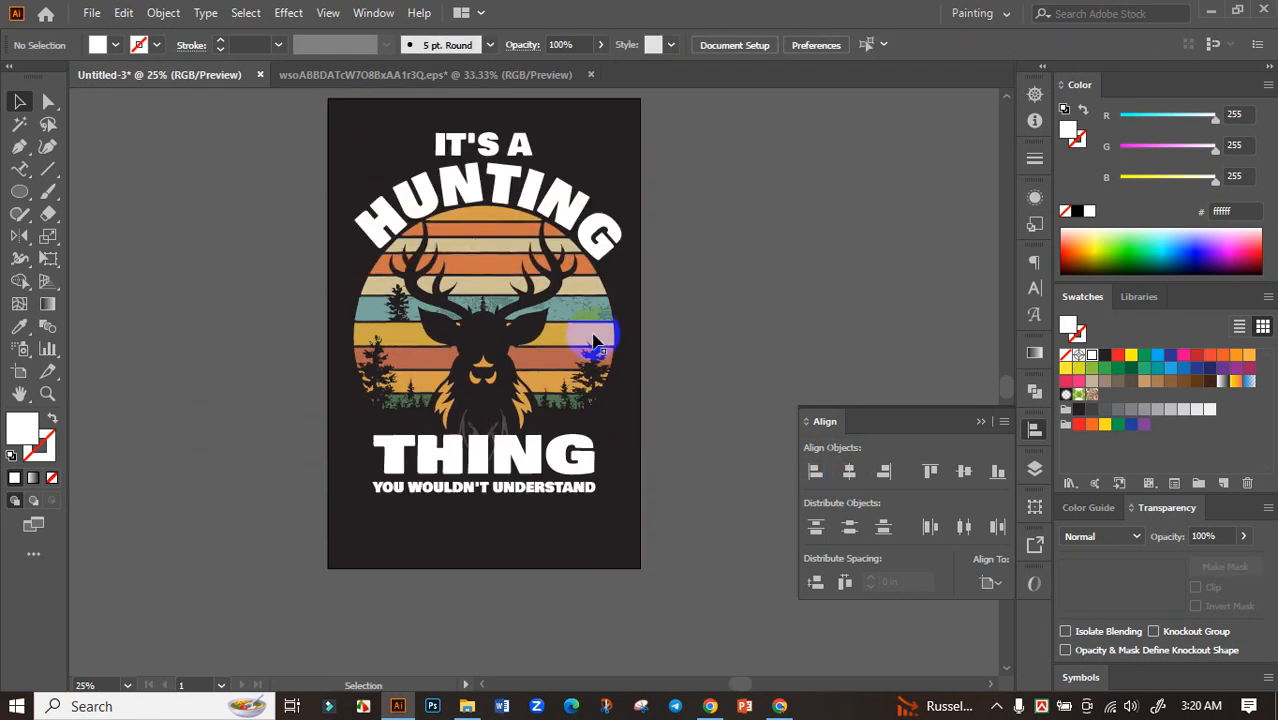
click(491, 237)
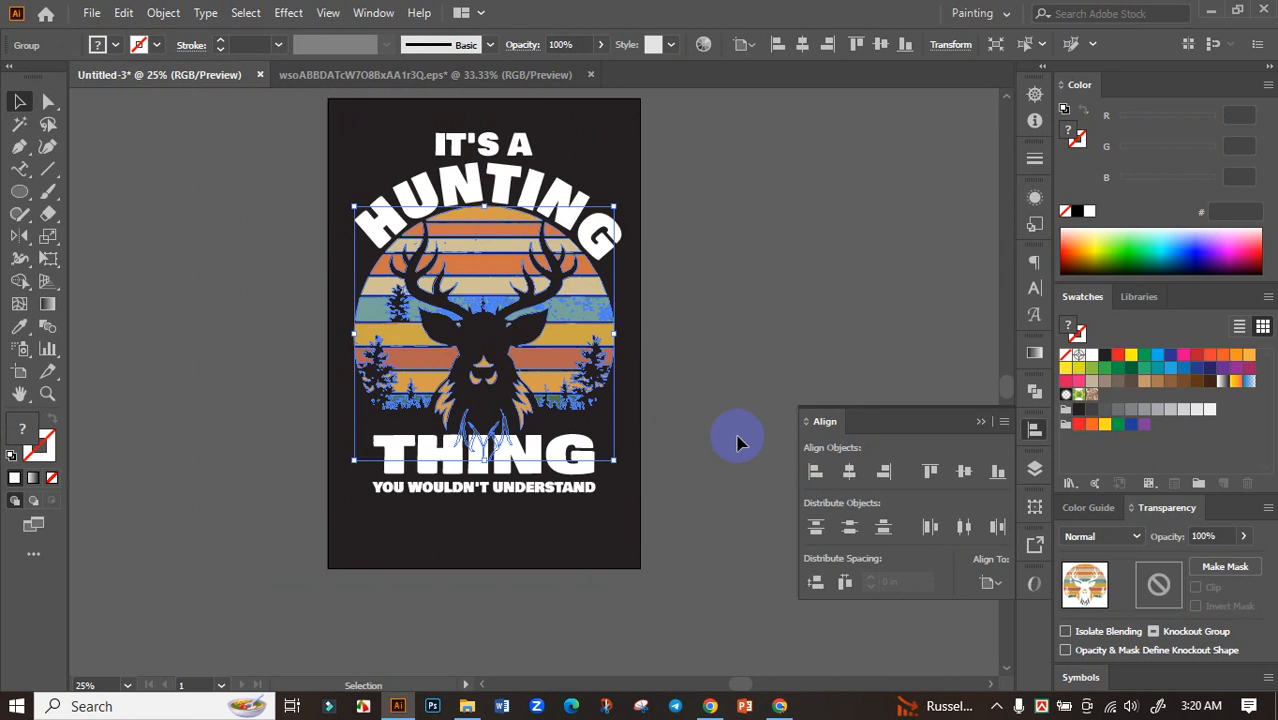
click(615, 232)
click(747, 369)
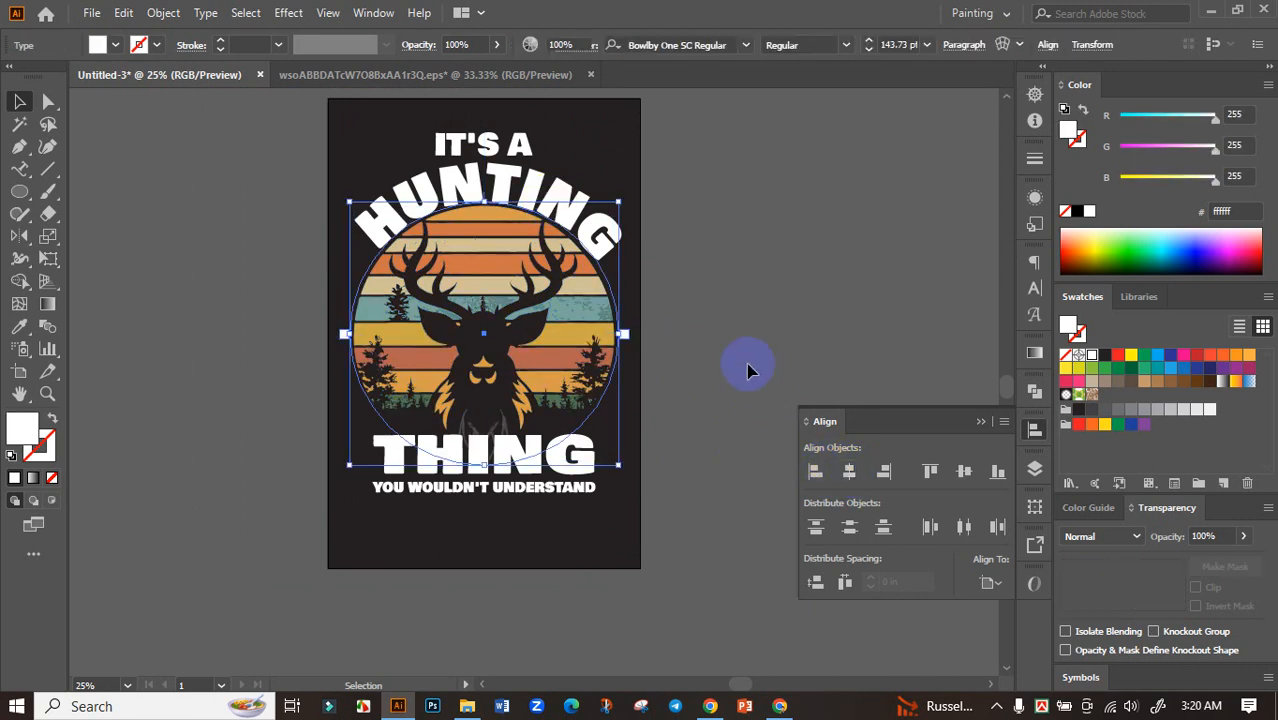
Step: Convert the curved HUNTING text to outlines
click(597, 224)
key(ctrl+shift+o)
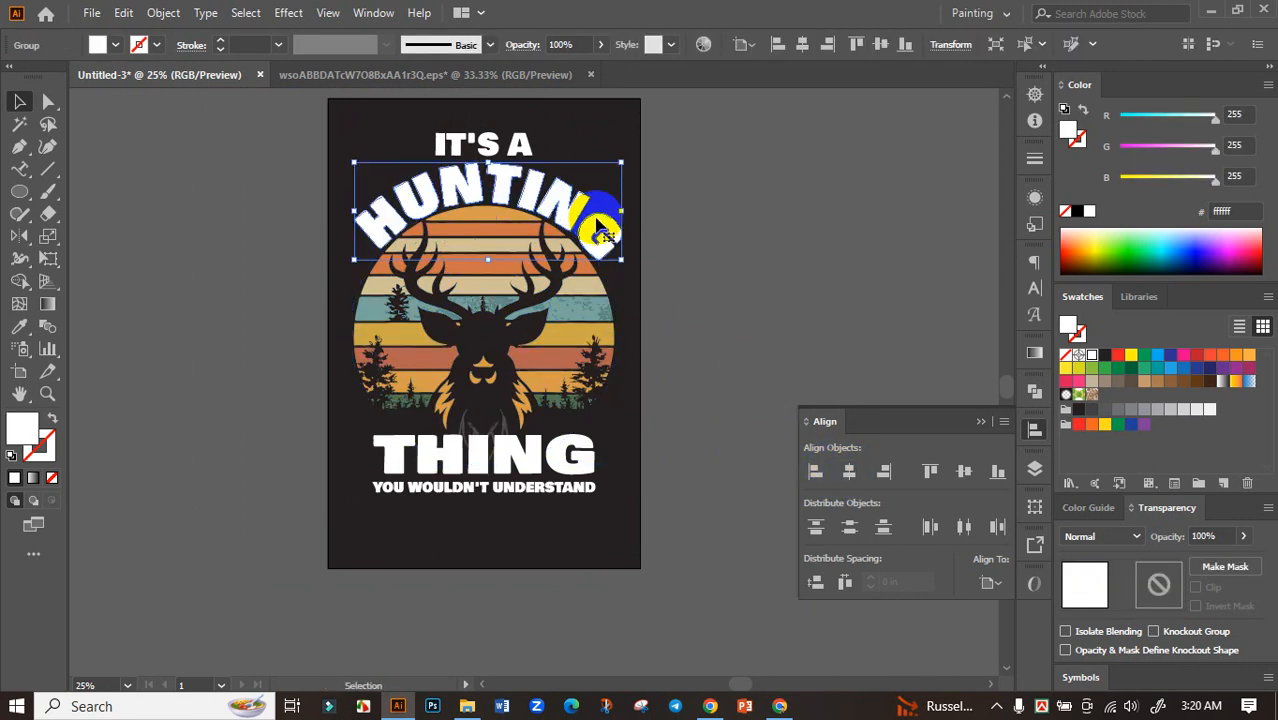
click(674, 206)
Step: Centre the outlined IT'S A text horizontally on the artboard again
scroll(474, 115, up, 2)
click(521, 178)
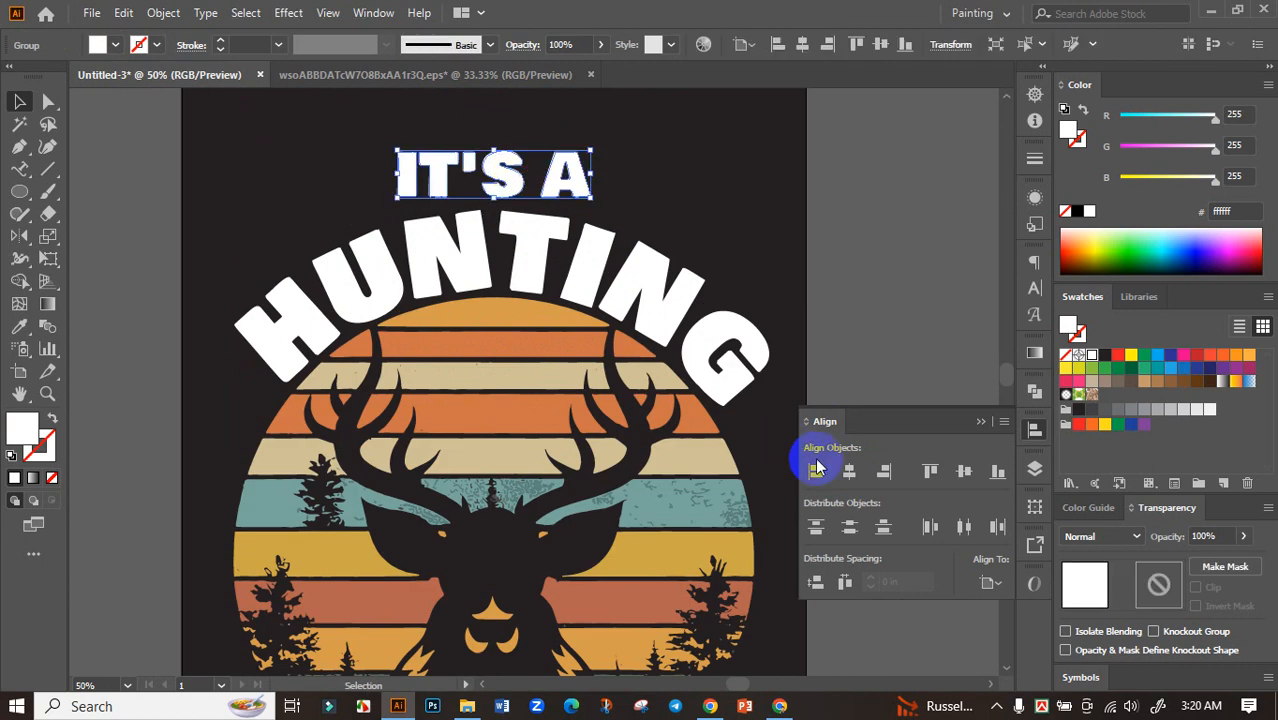
click(845, 310)
scroll(850, 308, down, 2)
drag(850, 308, 628, 214)
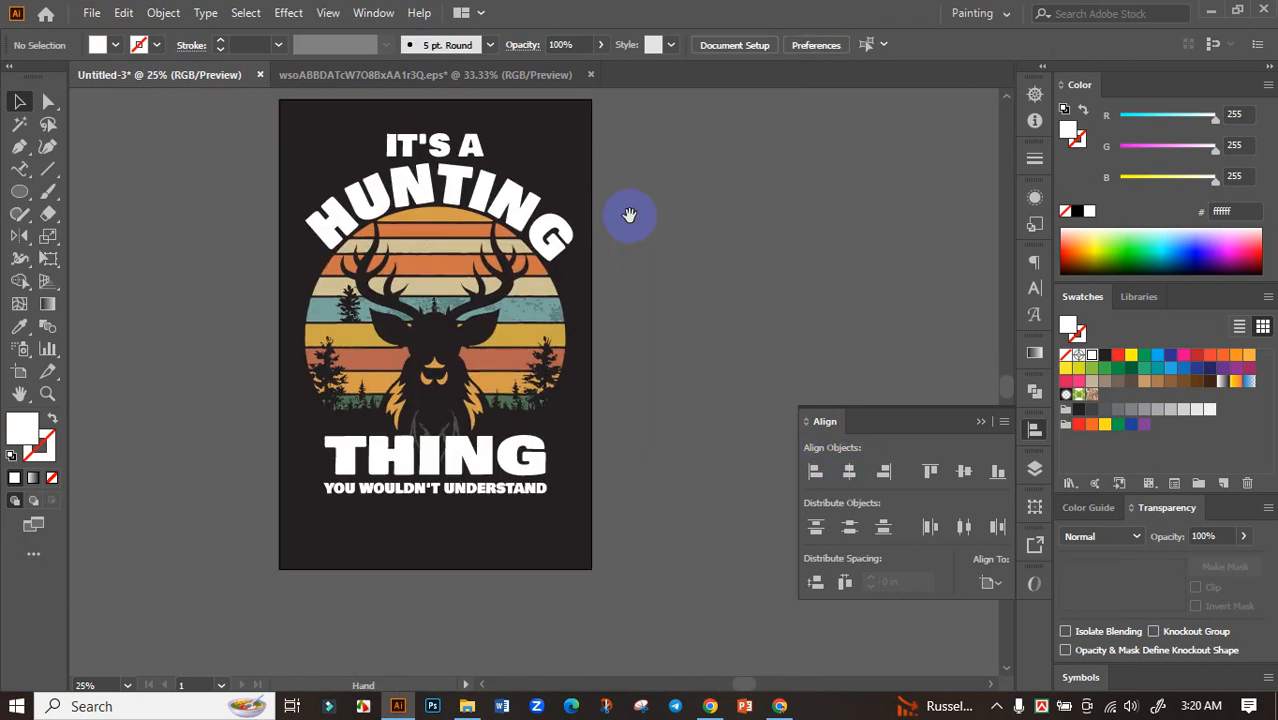
Step: Nudge YOU WOULDN'T UNDERSTAND up closer to THING and stretch its letters slightly taller
scroll(509, 371, up, 3)
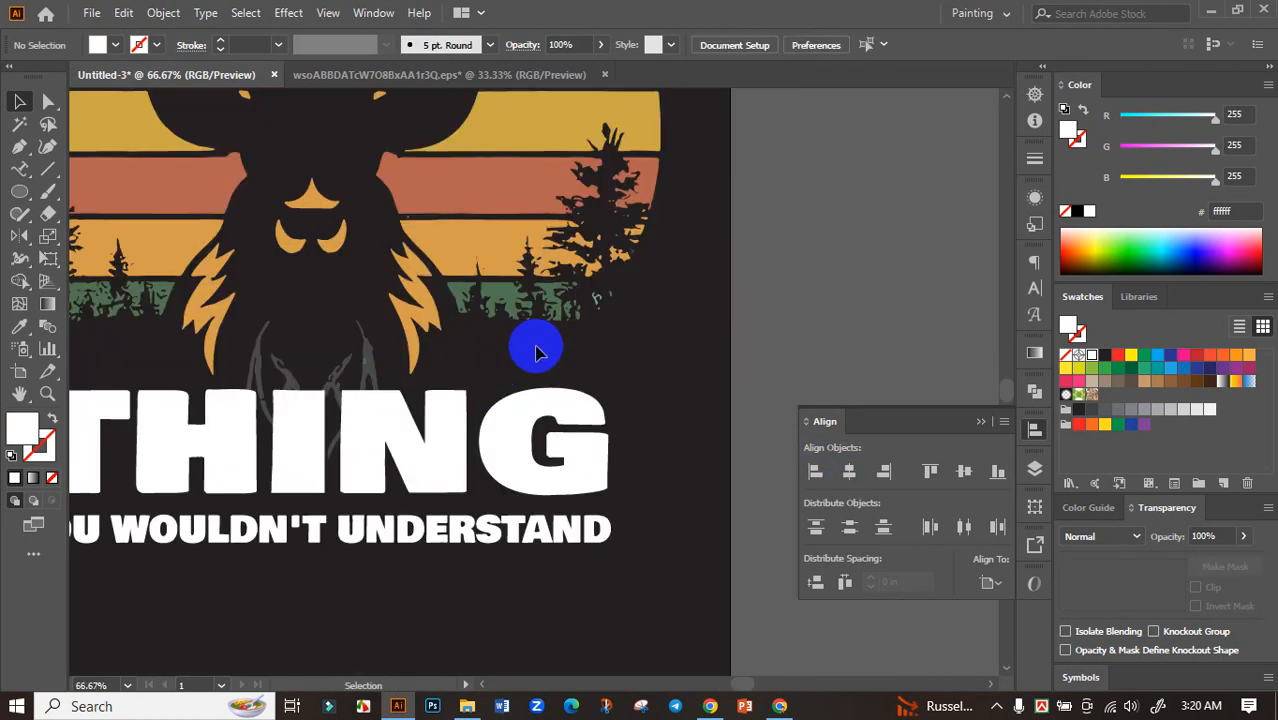
scroll(520, 365, down, 2)
scroll(456, 460, up, 2)
click(608, 462)
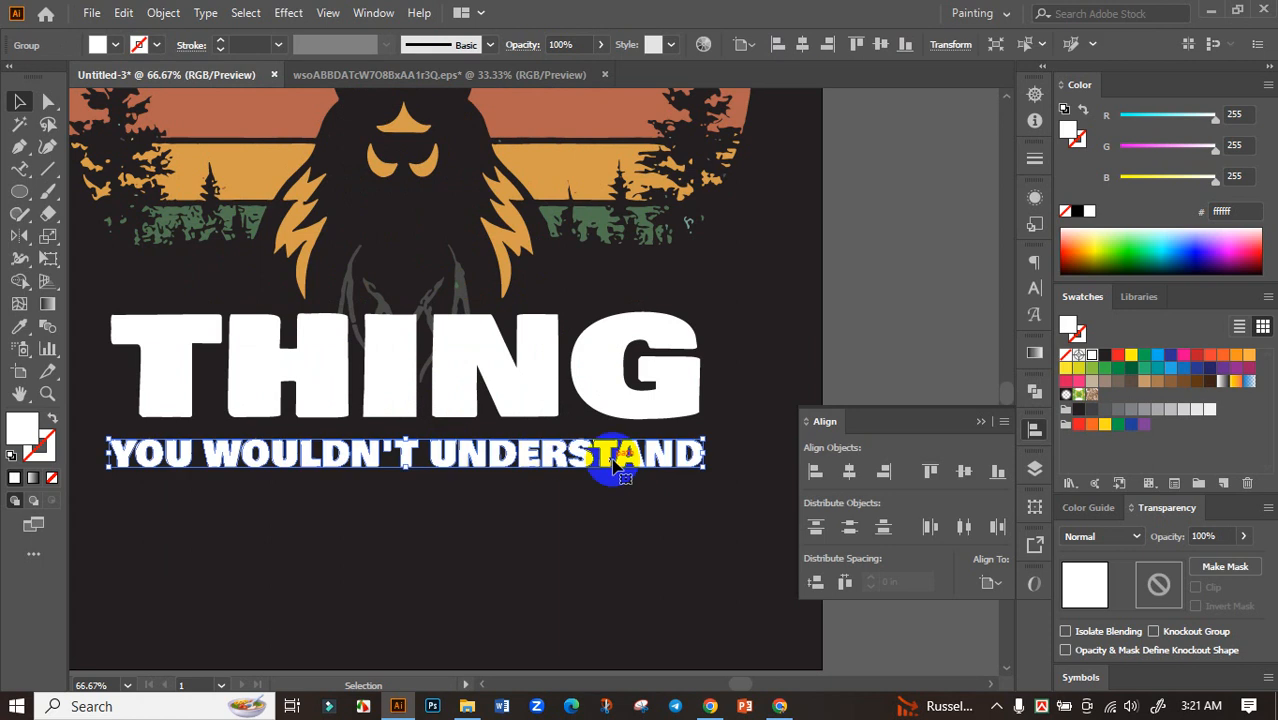
key(Up)
key(Up)
key(Up)
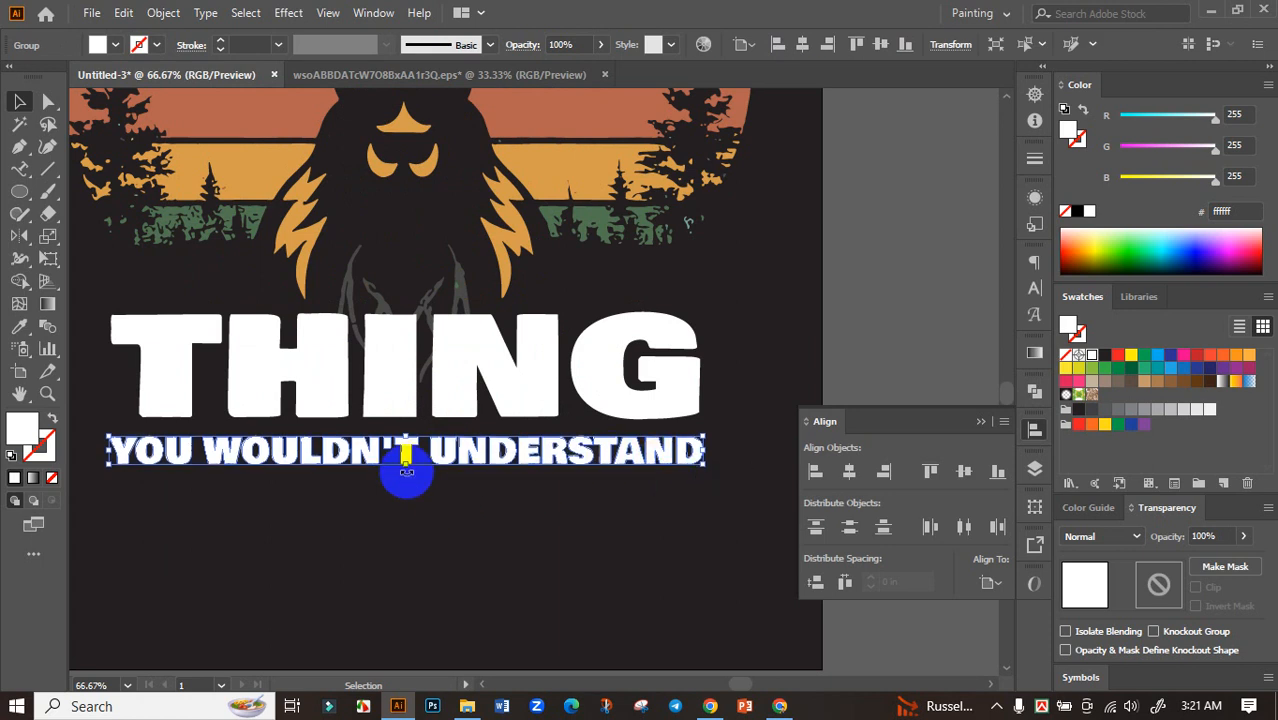
drag(407, 470, 408, 479)
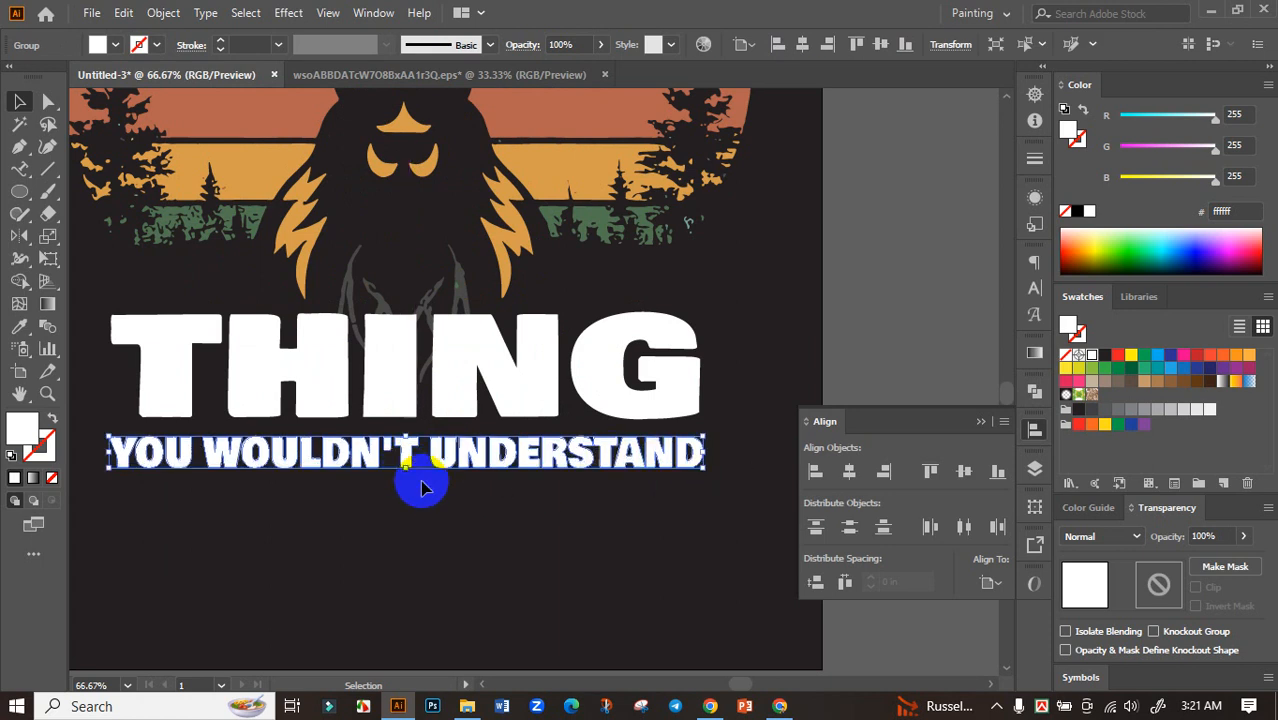
scroll(422, 485, down, 2)
click(628, 485)
scroll(507, 485, up, 1)
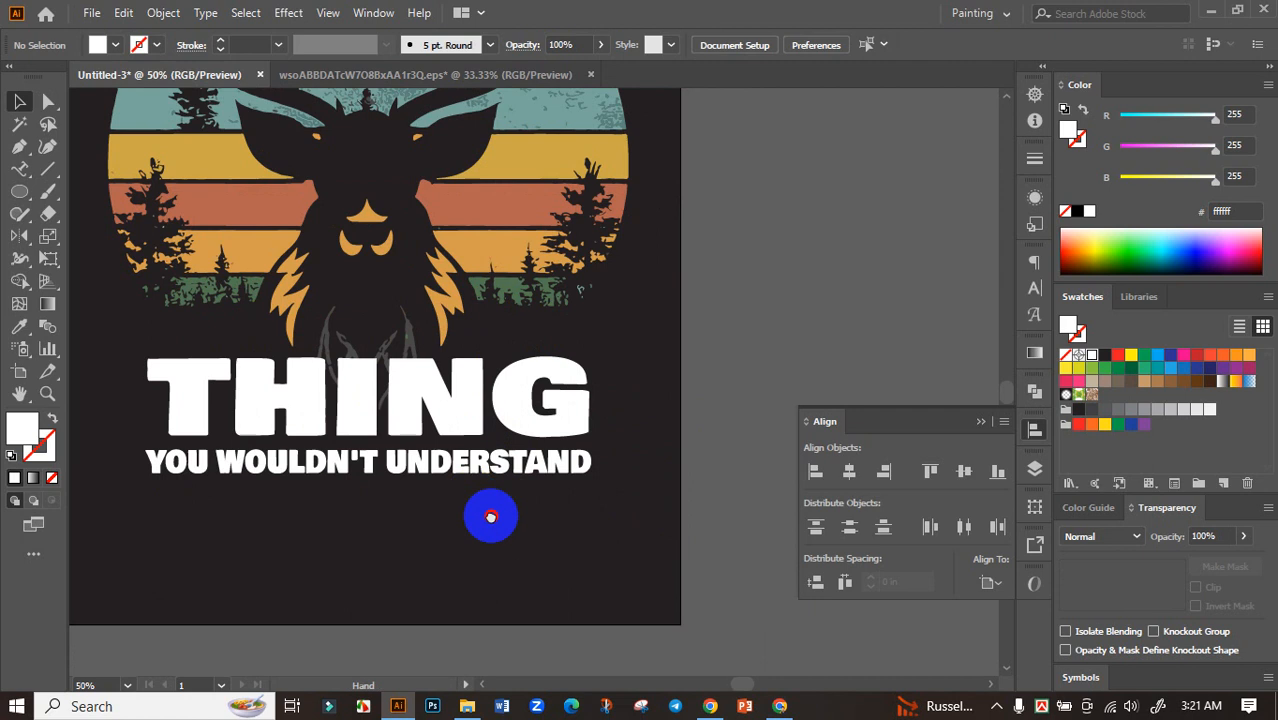
scroll(522, 448, up, 3)
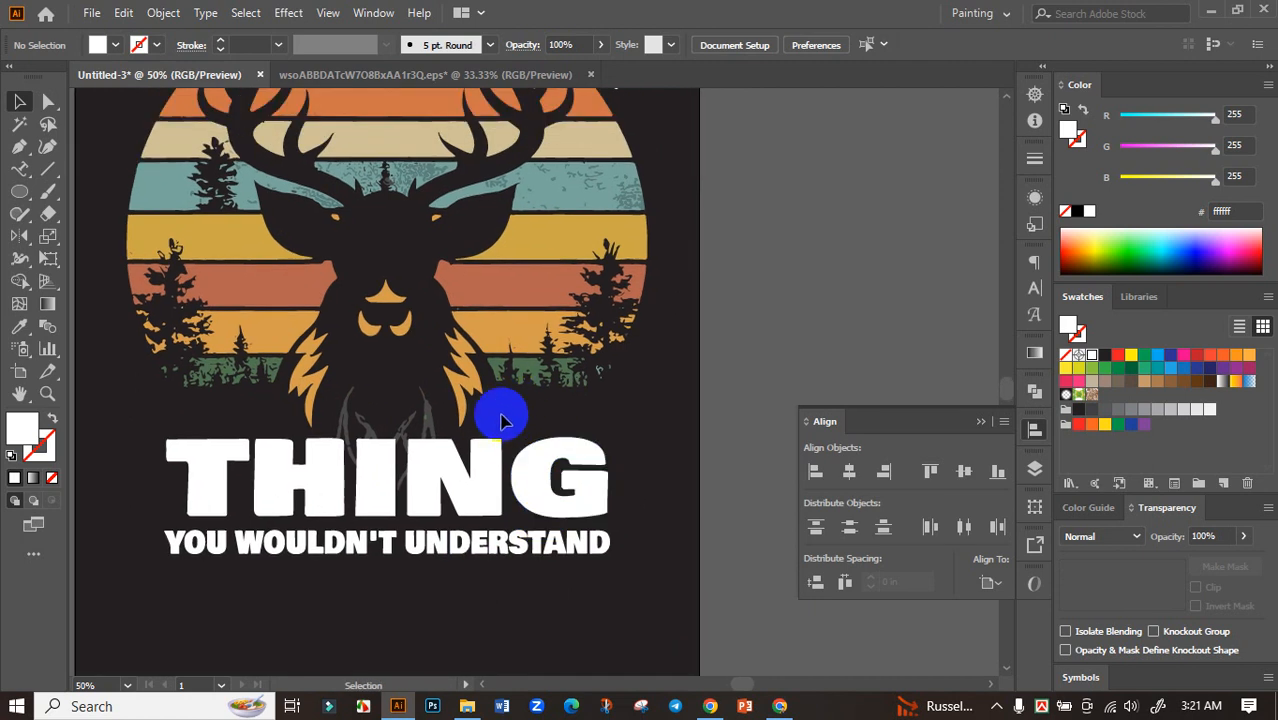
scroll(512, 428, down, 2)
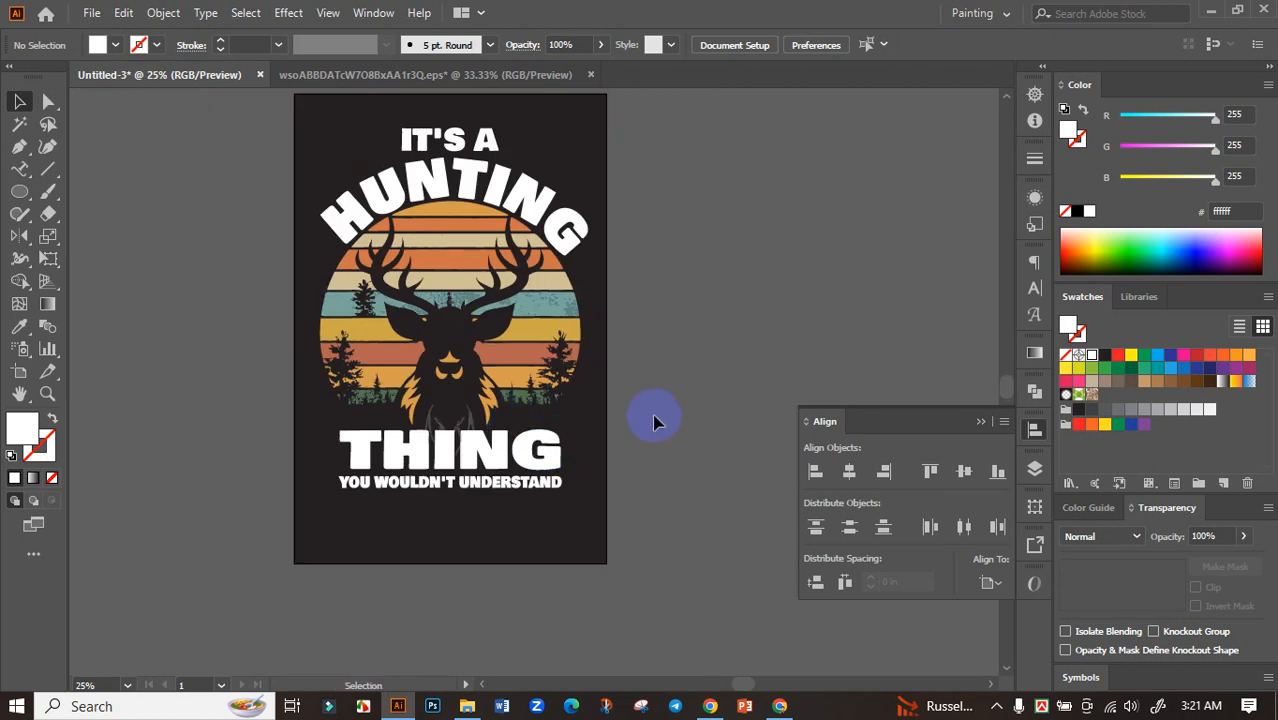
Step: Switch to the browser's hunting target illustration image results and copy the black crosshair image from iStock
click(779, 707)
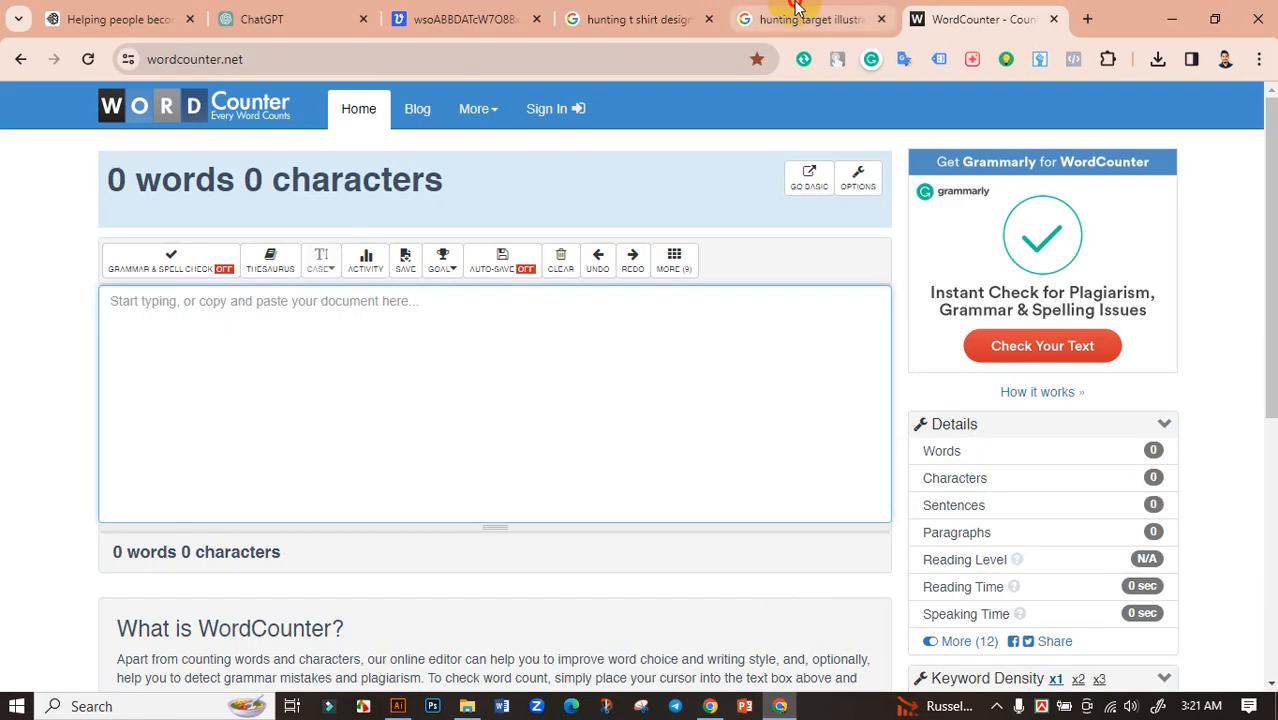
click(752, 16)
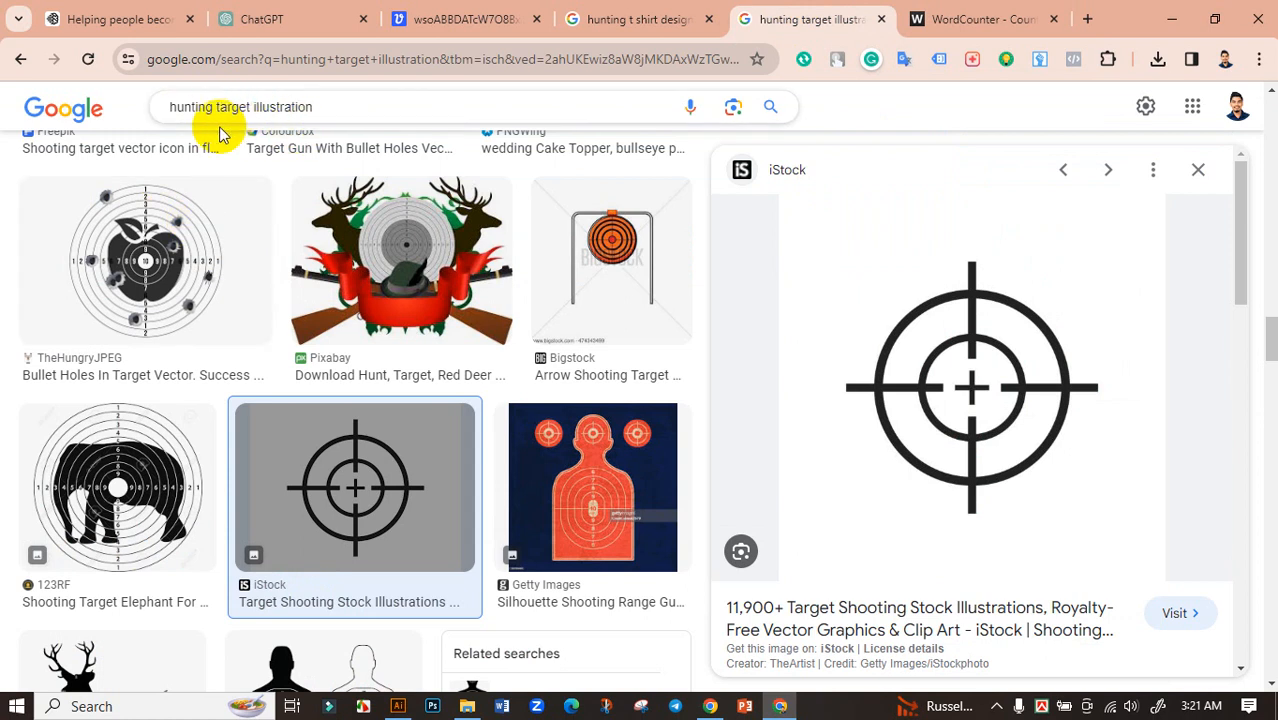
scroll(508, 379, up, 8)
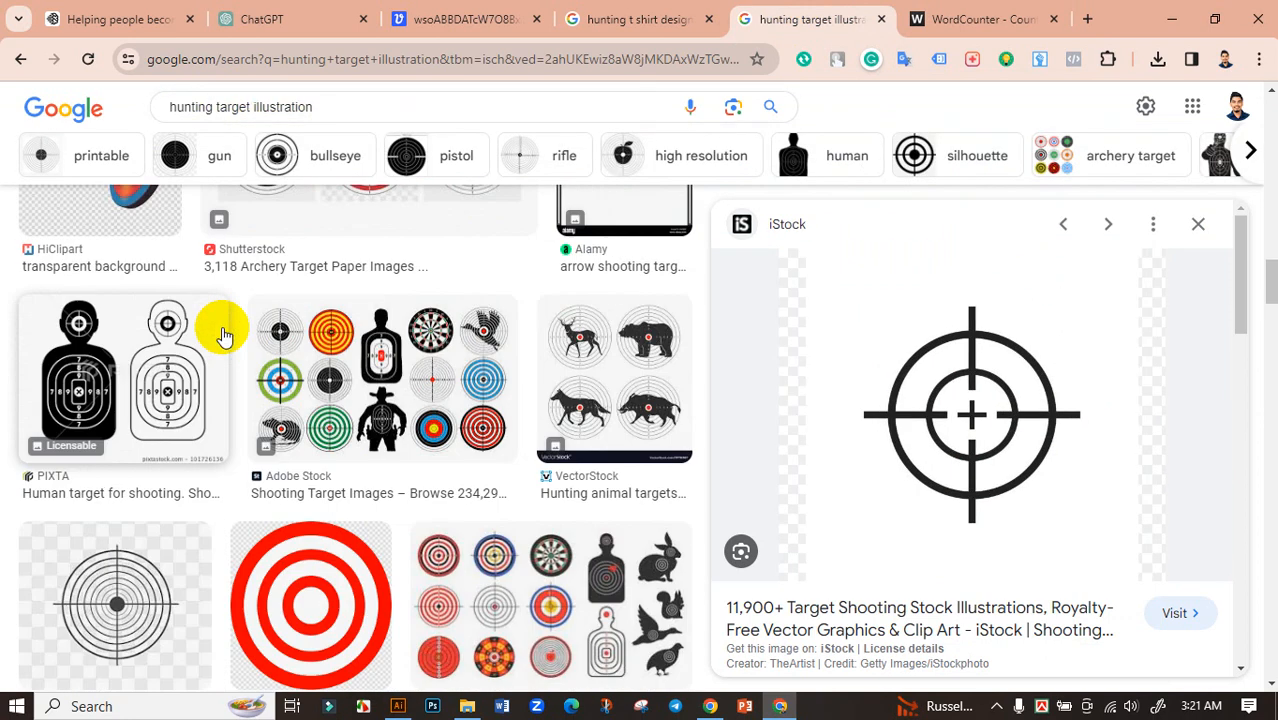
scroll(334, 294, up, 6)
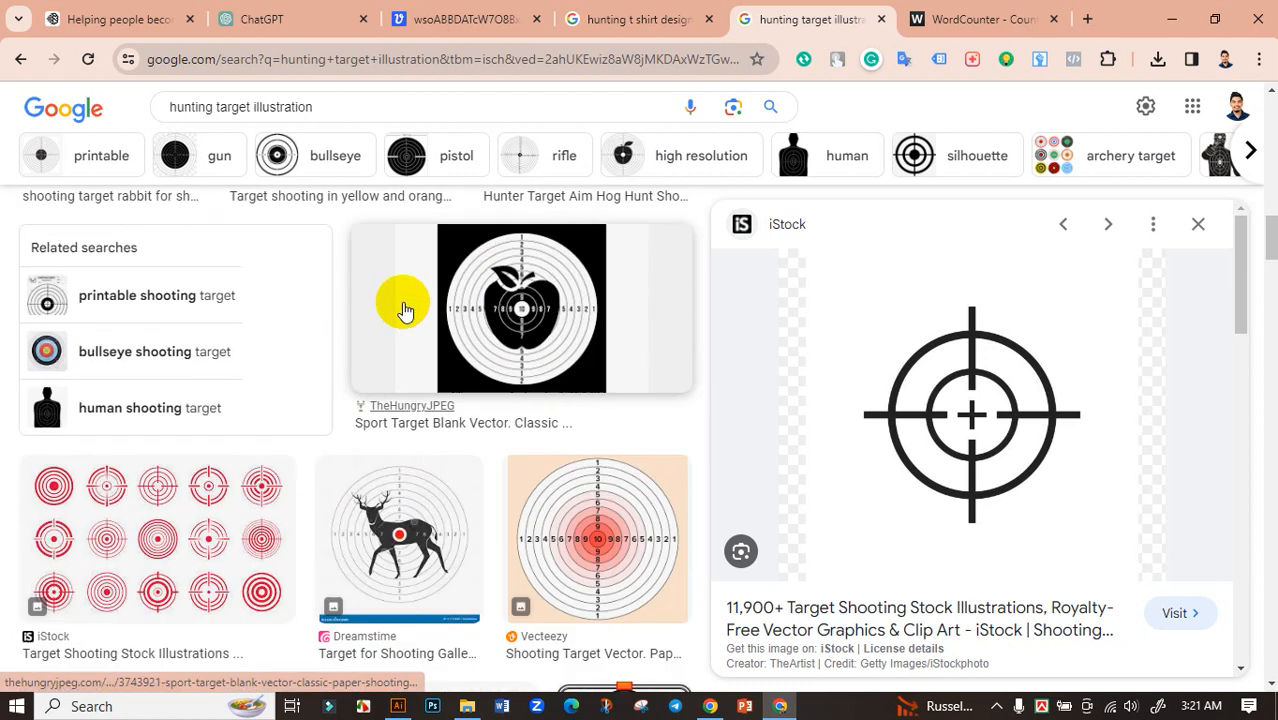
right_click(945, 365)
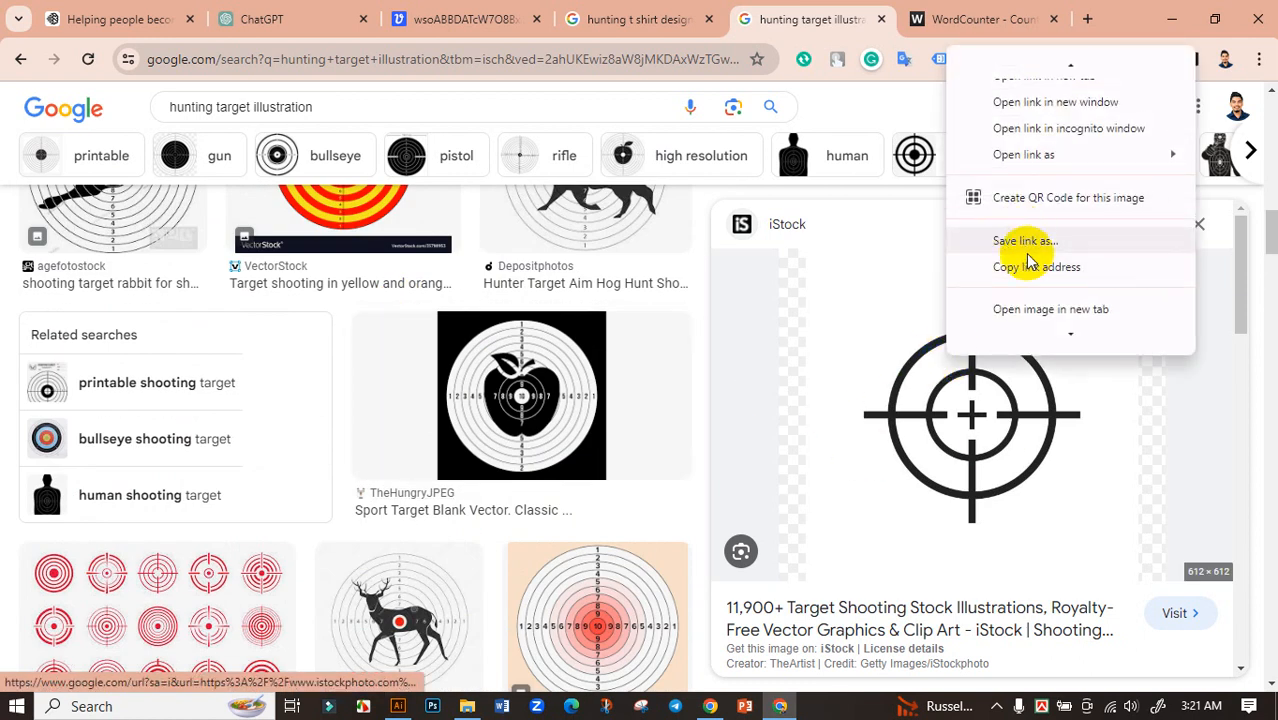
scroll(1040, 265, down, 2)
click(1048, 262)
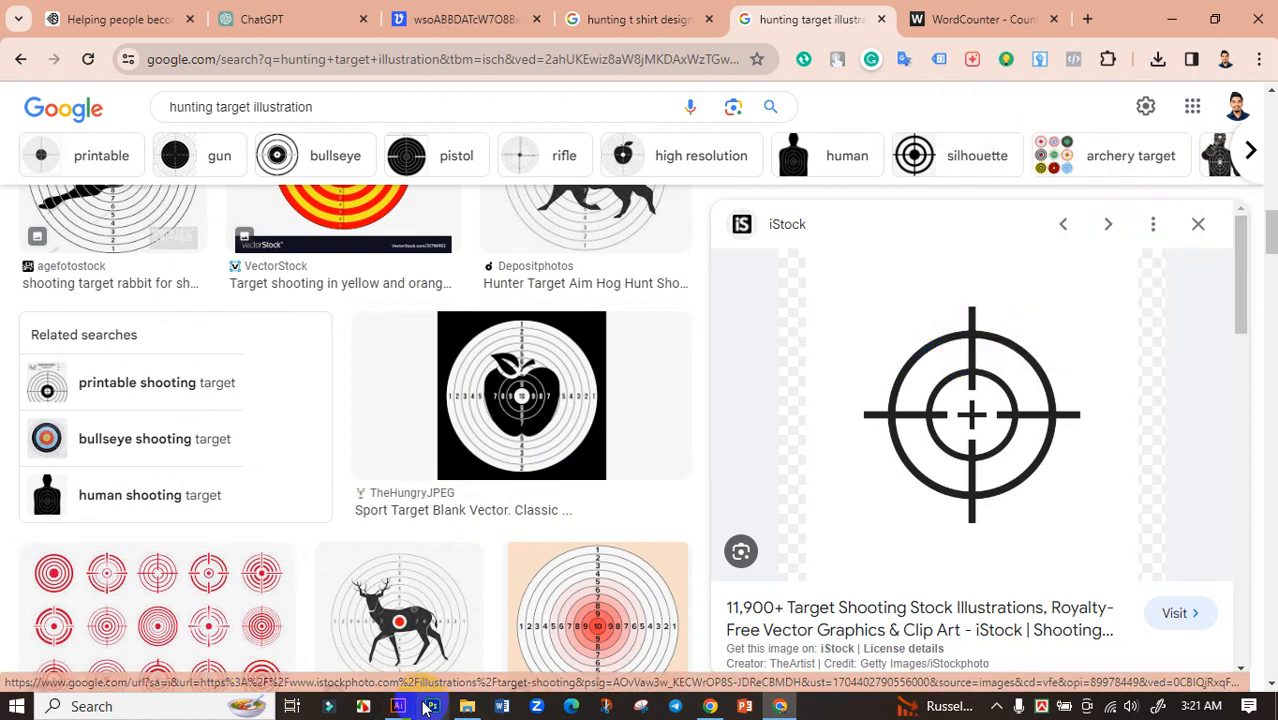
Step: Return to Illustrator and paste the crosshair image on the empty canvas beside the artboard
click(398, 706)
scroll(228, 428, right, 5)
key(ctrl+v)
click(471, 408)
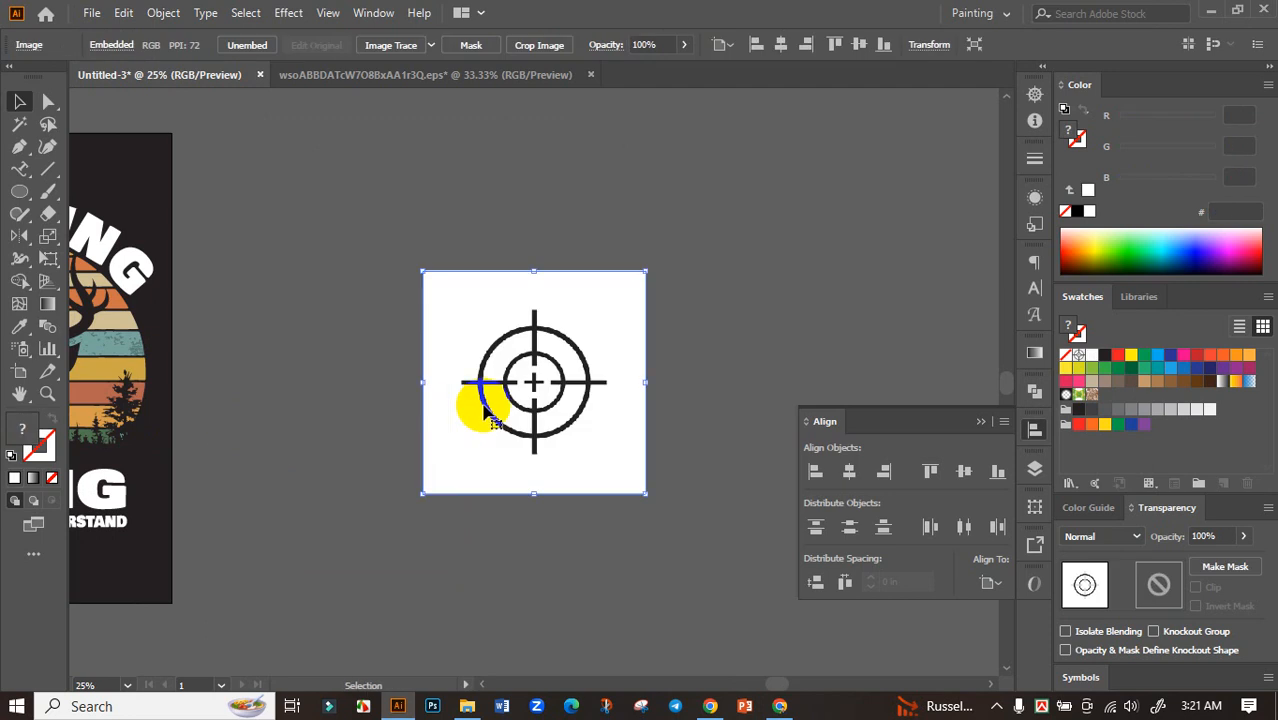
Step: Image Trace the pasted crosshair with the default preset, expand the tracing and ungroup it
click(391, 45)
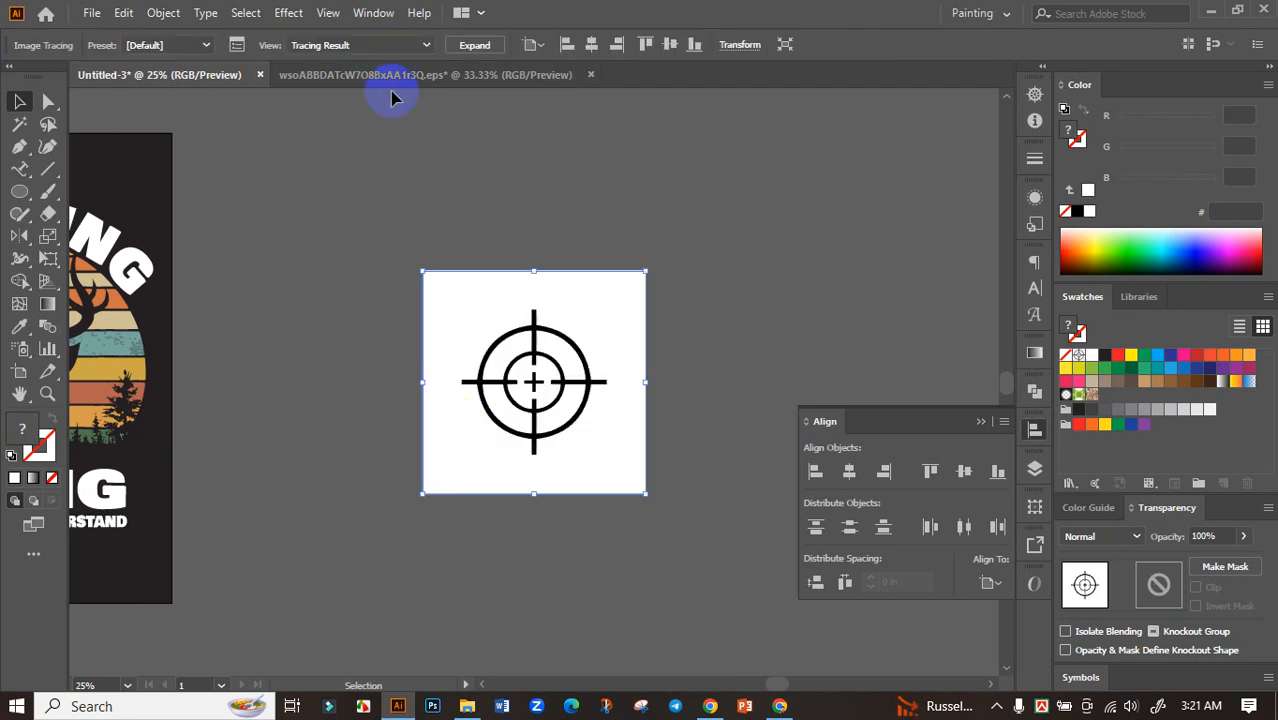
click(477, 44)
right_click(590, 280)
click(660, 432)
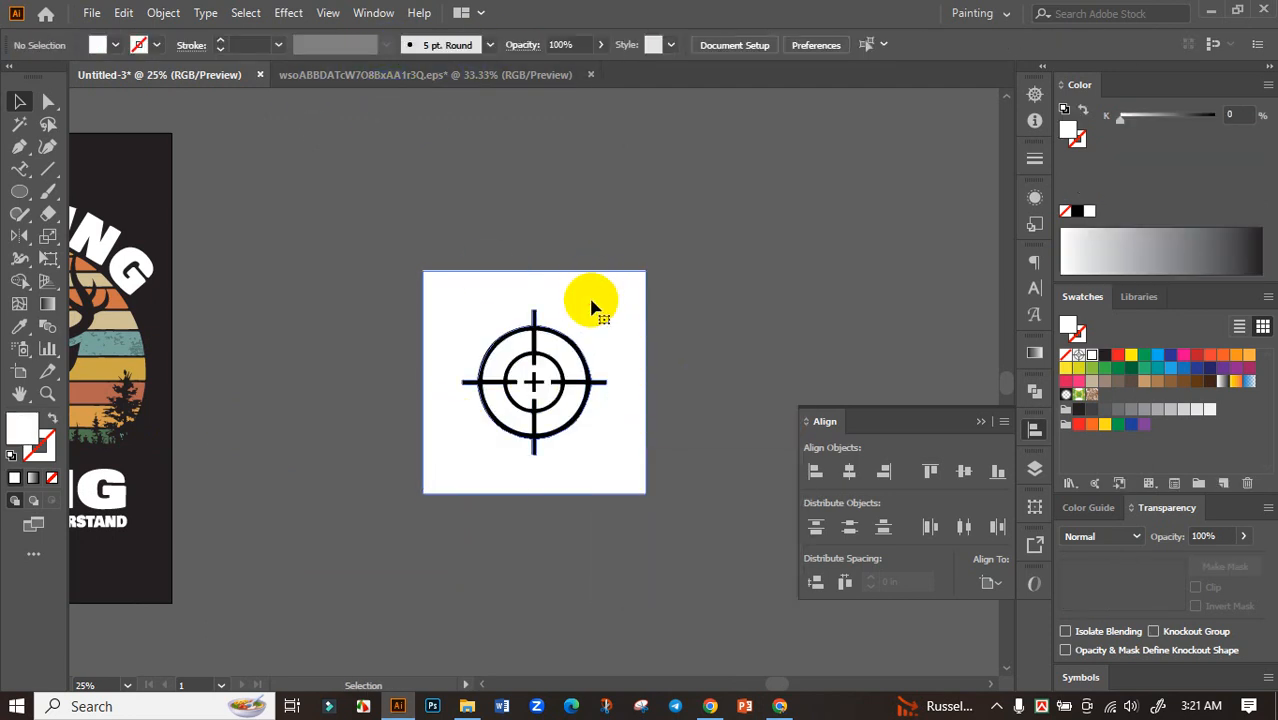
Step: Delete the white background and the white areas inside the rings of the traced crosshair, leaving only the black lines
click(591, 308)
key(Delete)
click(571, 357)
key(Delete)
click(527, 374)
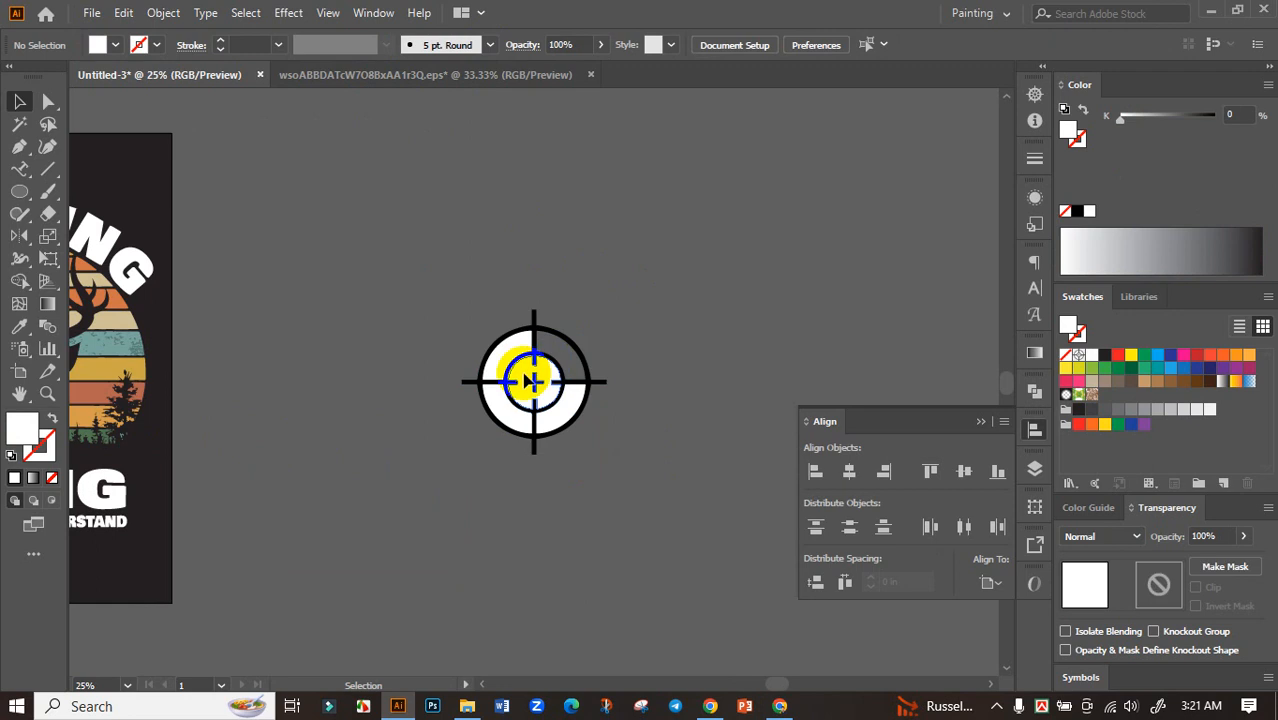
key(Delete)
click(505, 356)
key(Delete)
click(508, 408)
key(Delete)
click(556, 402)
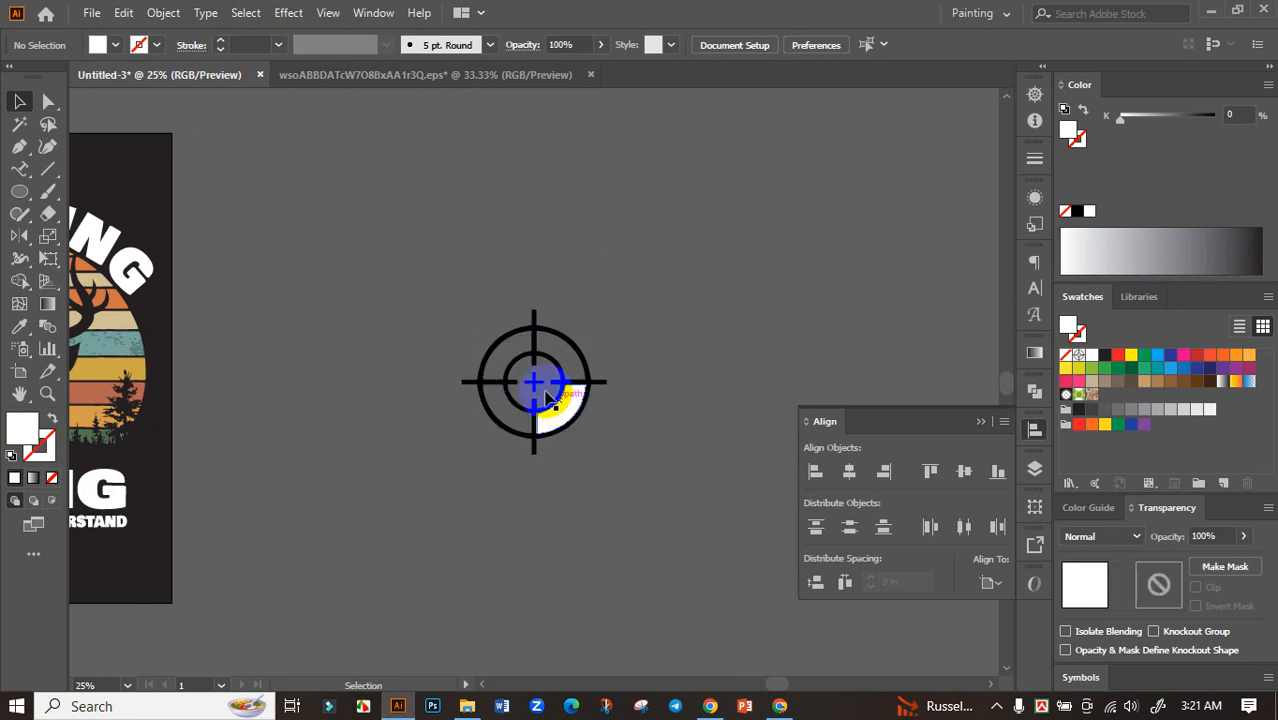
key(Delete)
click(545, 433)
Step: Group all the crosshair's pieces and fill the group with white
drag(545, 433, 626, 513)
key(ctrl+g)
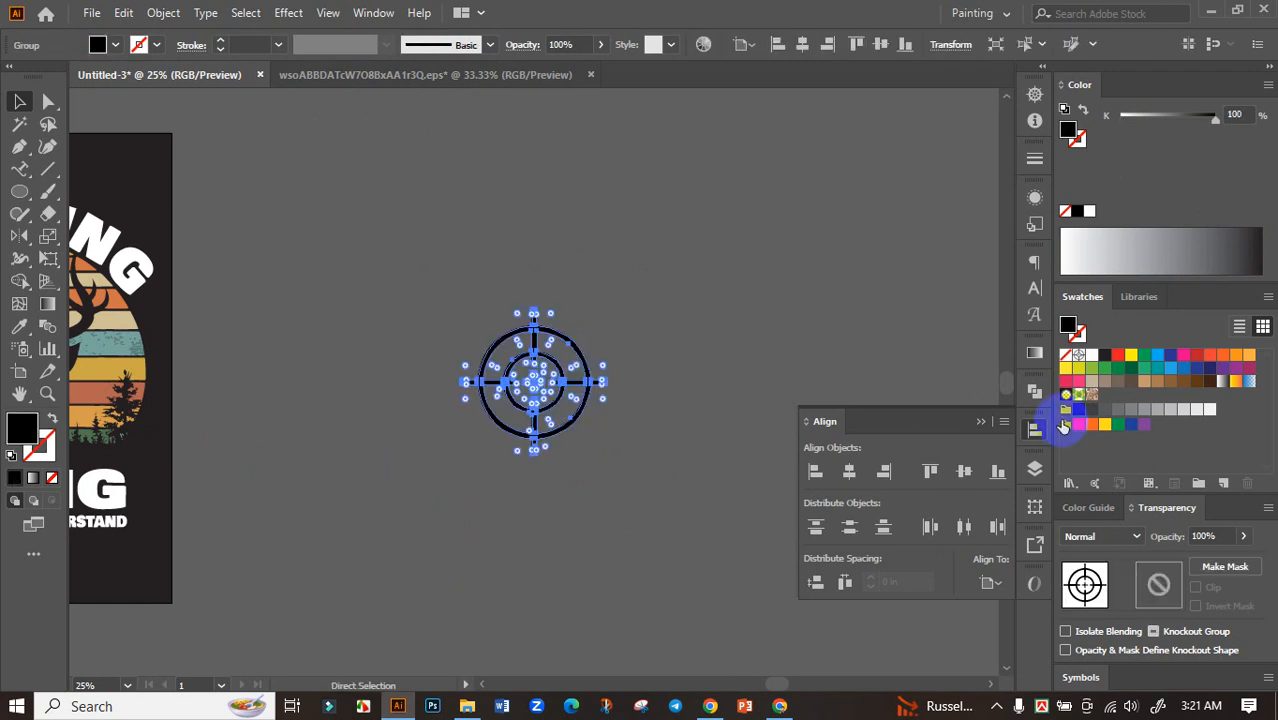
click(1091, 360)
click(491, 470)
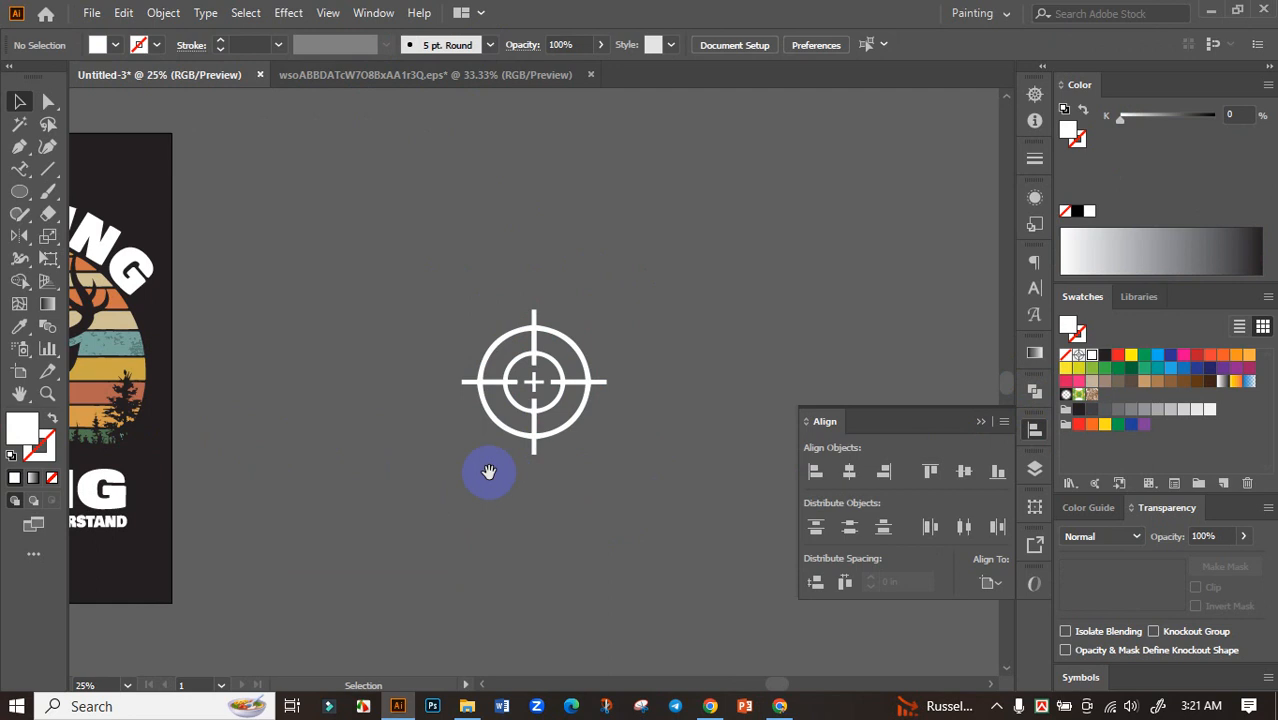
Step: Shrink the white crosshair, place it above the NG of THING beside the deer, and duplicate it alongside
drag(491, 470, 205, 404)
scroll(264, 374, up, 3)
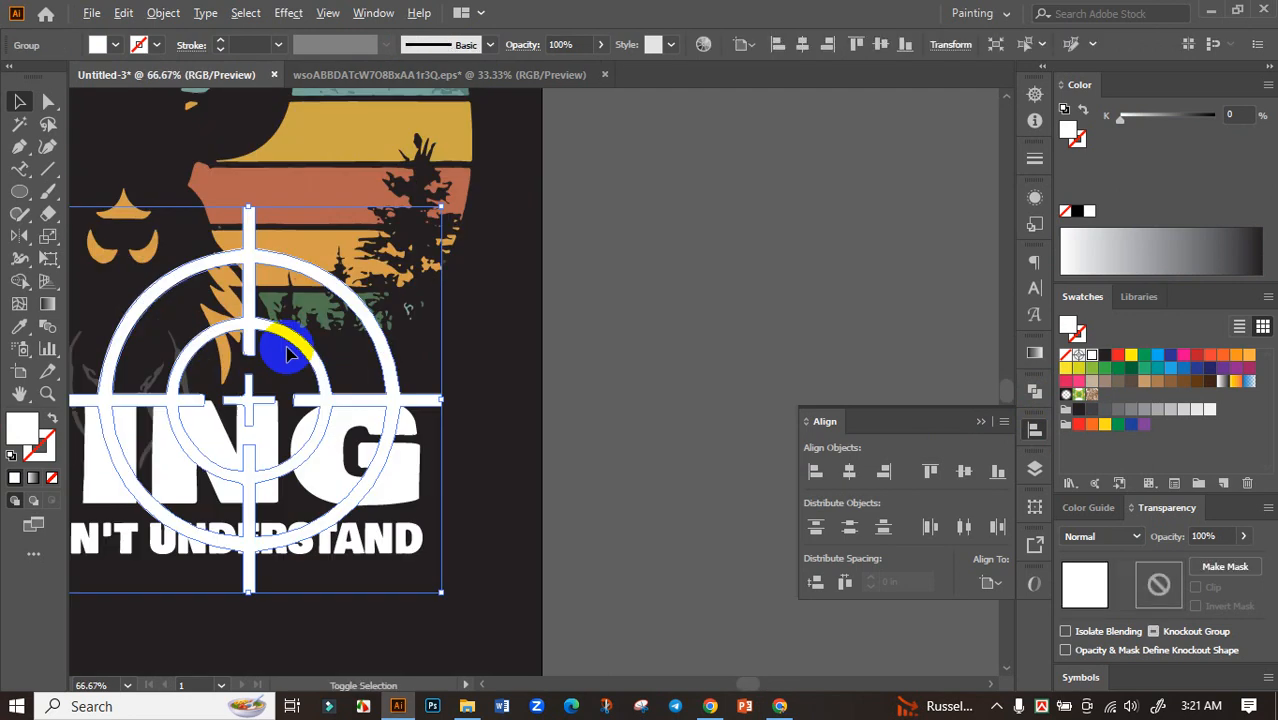
drag(441, 206, 368, 366)
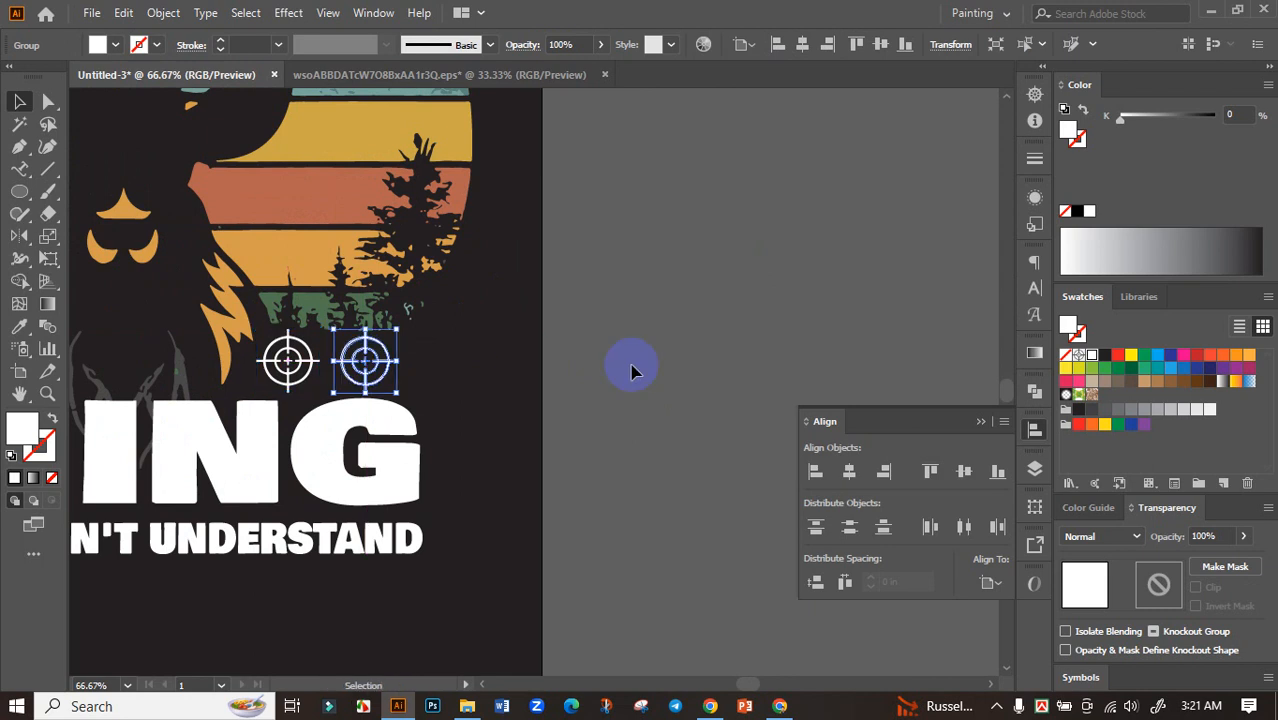
click(702, 374)
Step: Copy the pair of crosshairs to the other side of the deer, above the TH of THING
scroll(660, 368, left, 3)
click(630, 362)
shift+click(577, 368)
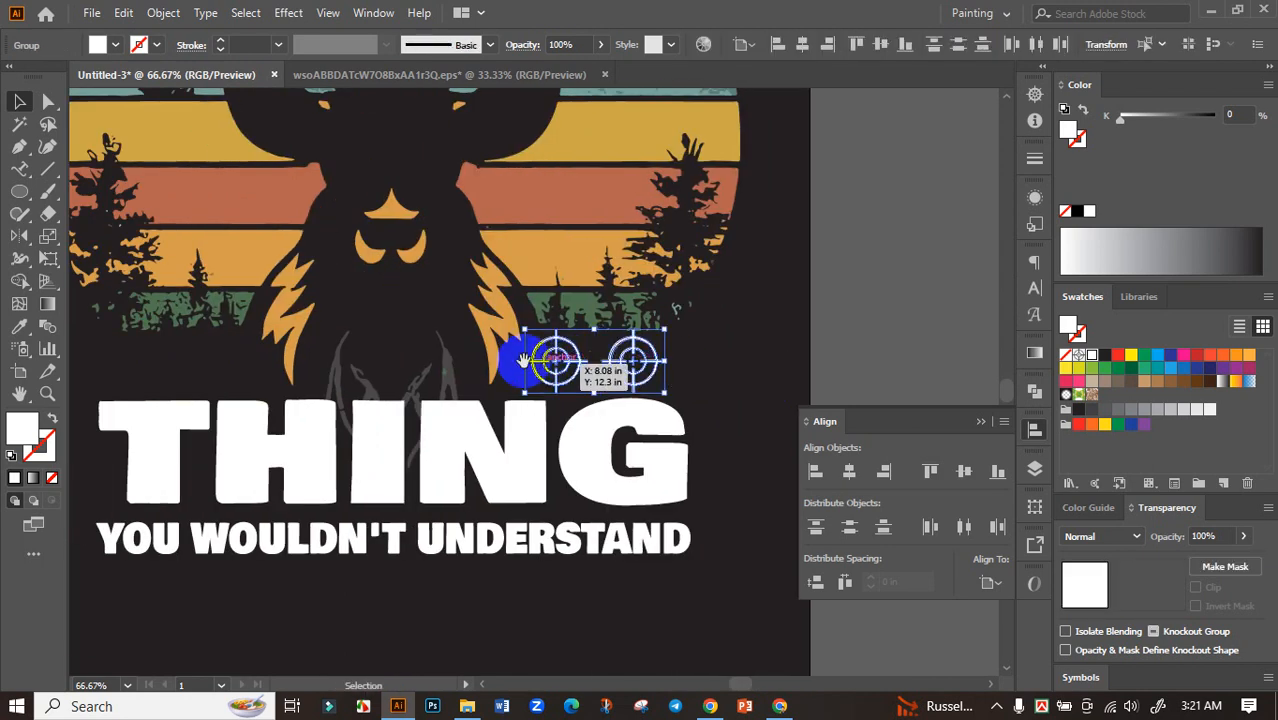
drag(522, 361, 336, 388)
scroll(317, 400, down, 2)
click(190, 424)
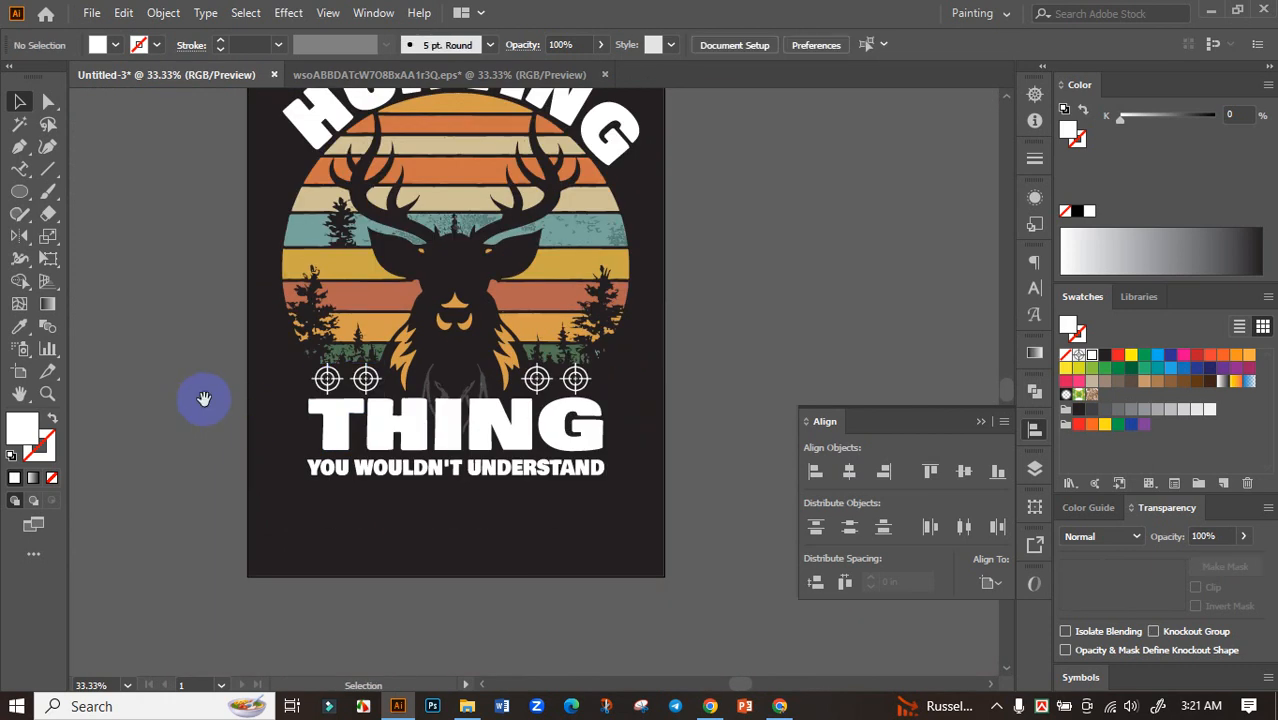
Step: Recolor the word THING with the orange #d59c4b sampled from the sun's uppermost stripe
drag(204, 399, 204, 495)
scroll(190, 438, down, 1)
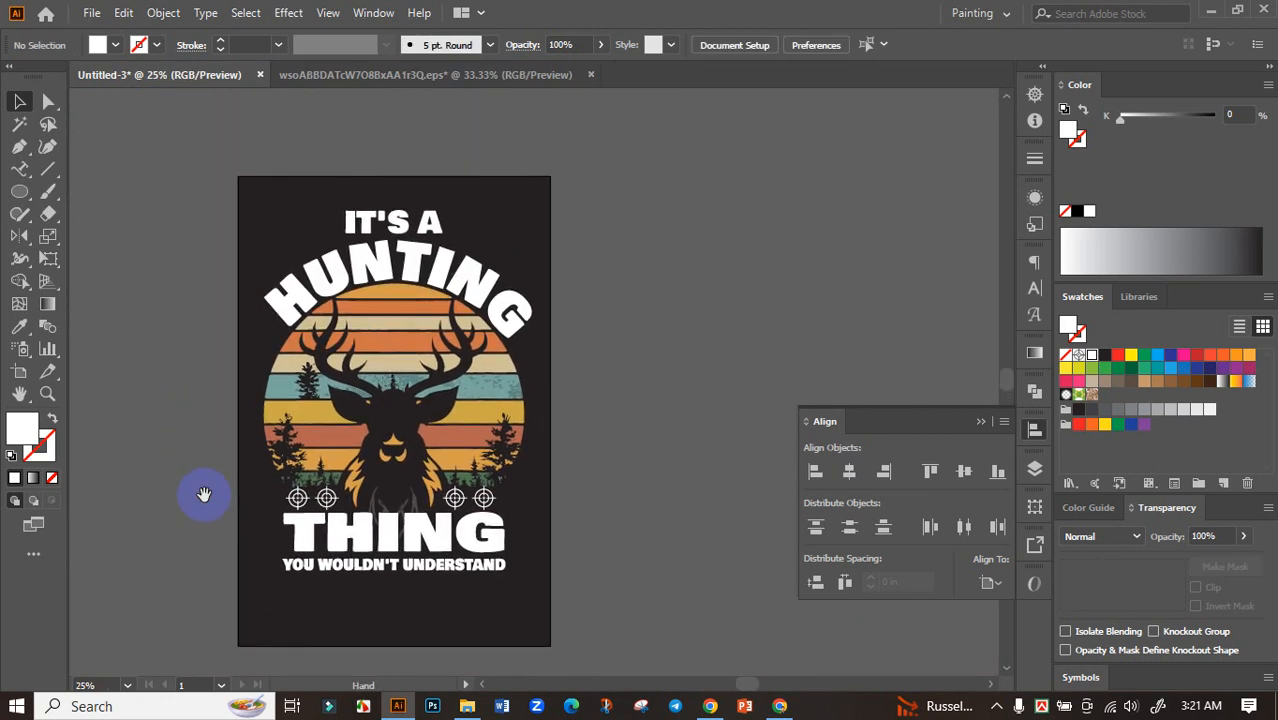
drag(428, 579, 411, 523)
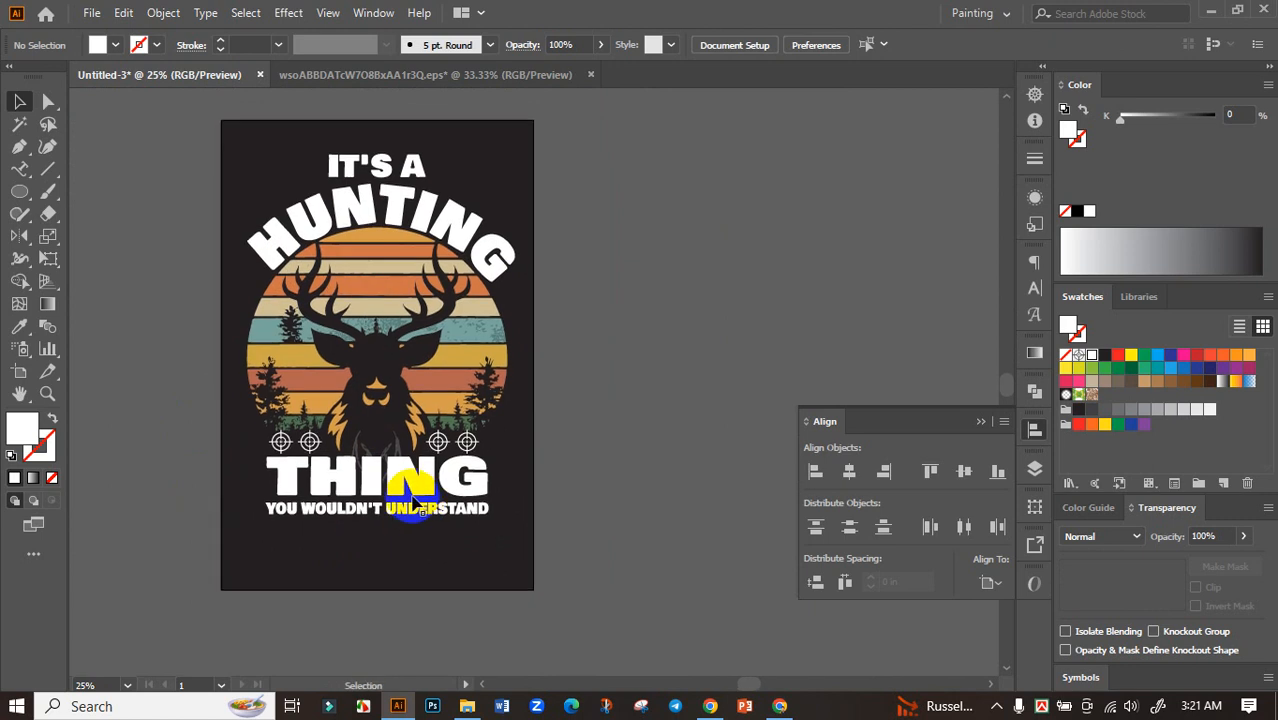
click(403, 467)
click(19, 327)
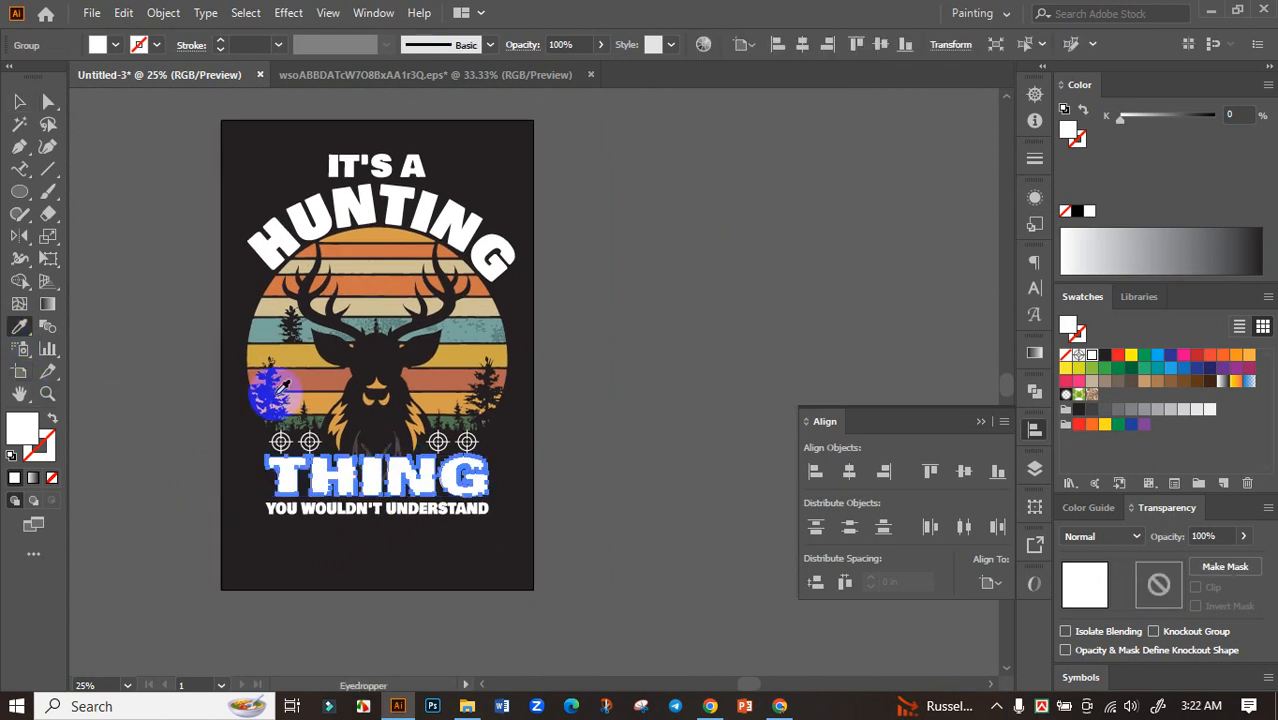
click(373, 228)
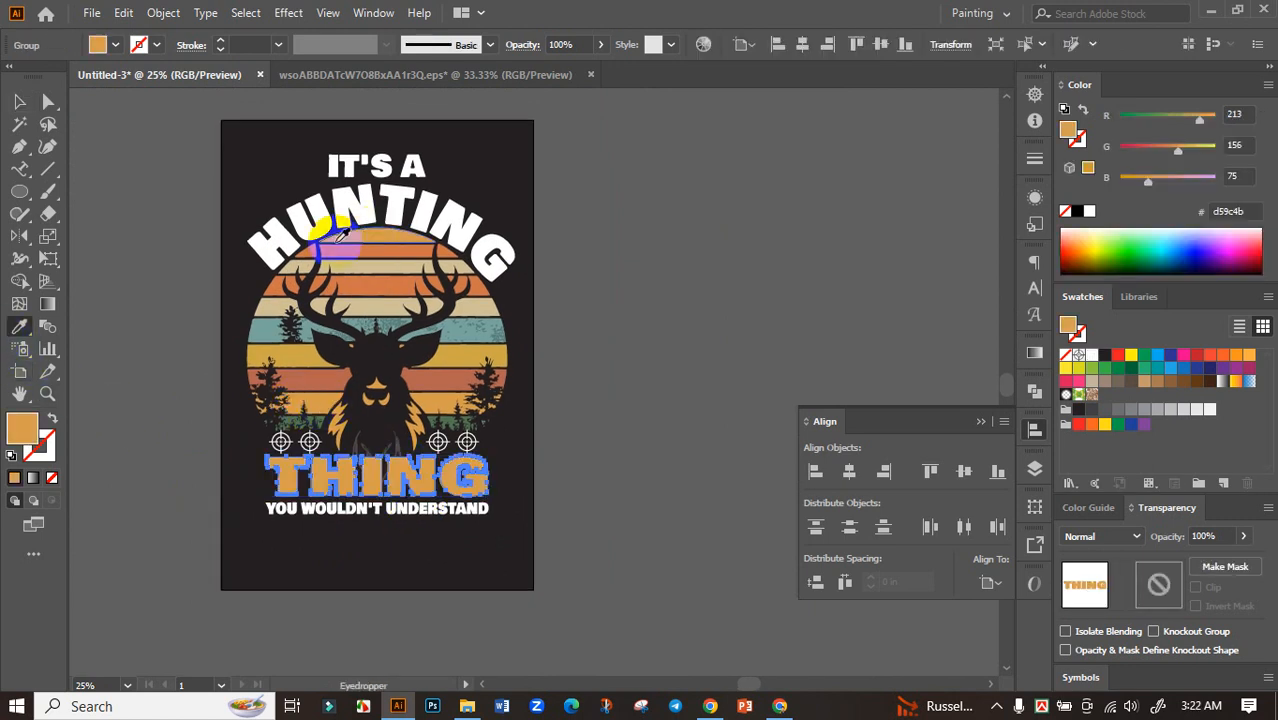
click(19, 101)
click(140, 210)
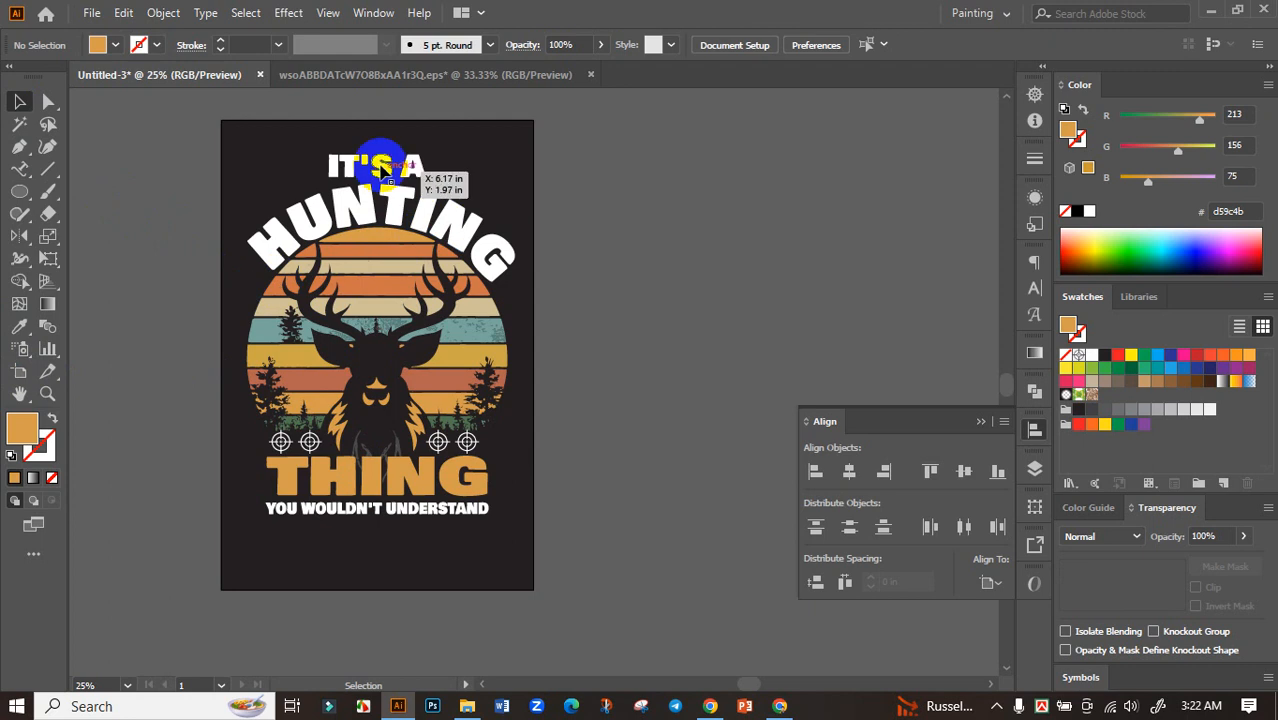
Step: Recolor the IT'S A text with the orange sampled from THING
click(372, 165)
click(19, 327)
click(378, 468)
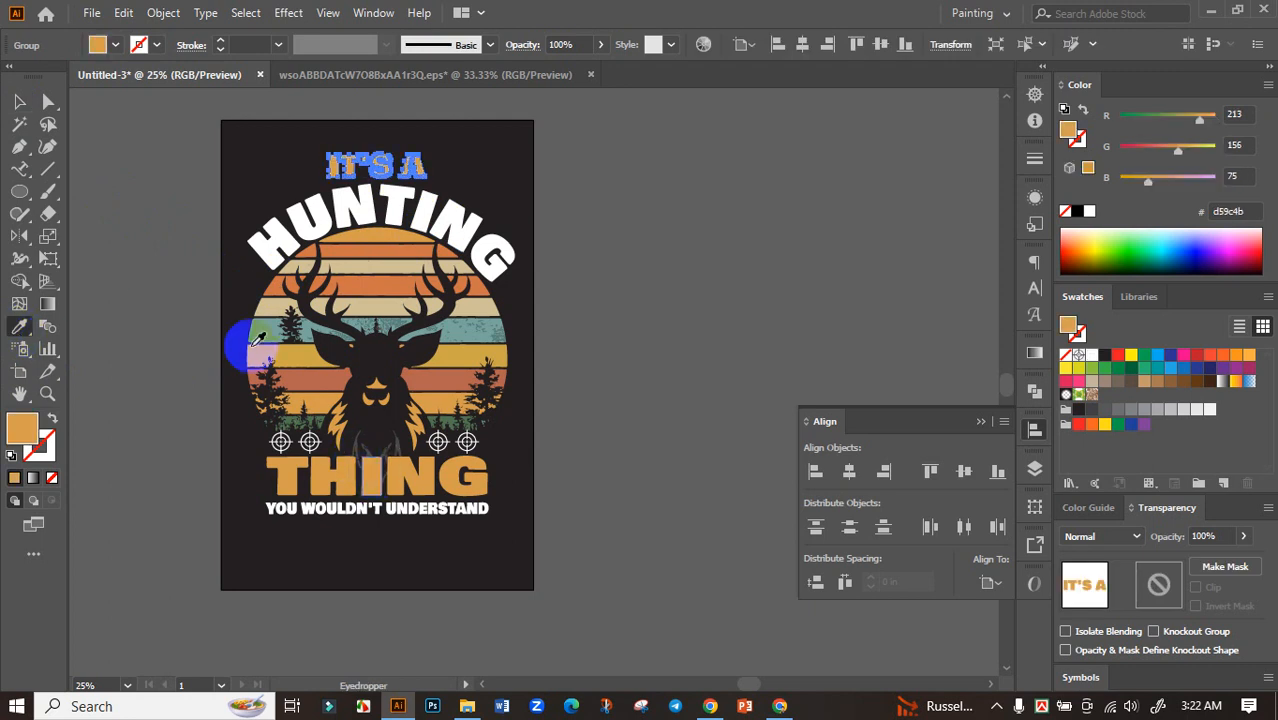
click(19, 101)
click(181, 258)
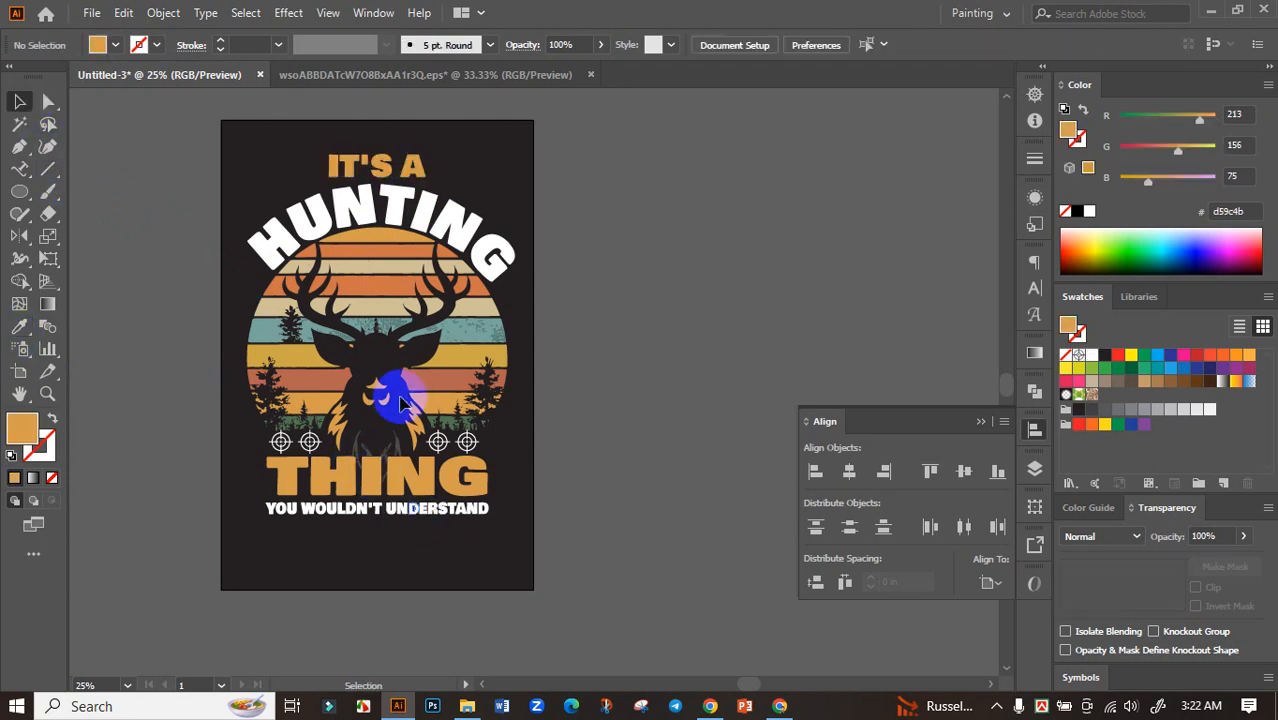
Step: Try recoloring all the matching orange areas yellow #fff200 with a Magic Wand selection, and undo the change
scroll(398, 470, up, 1)
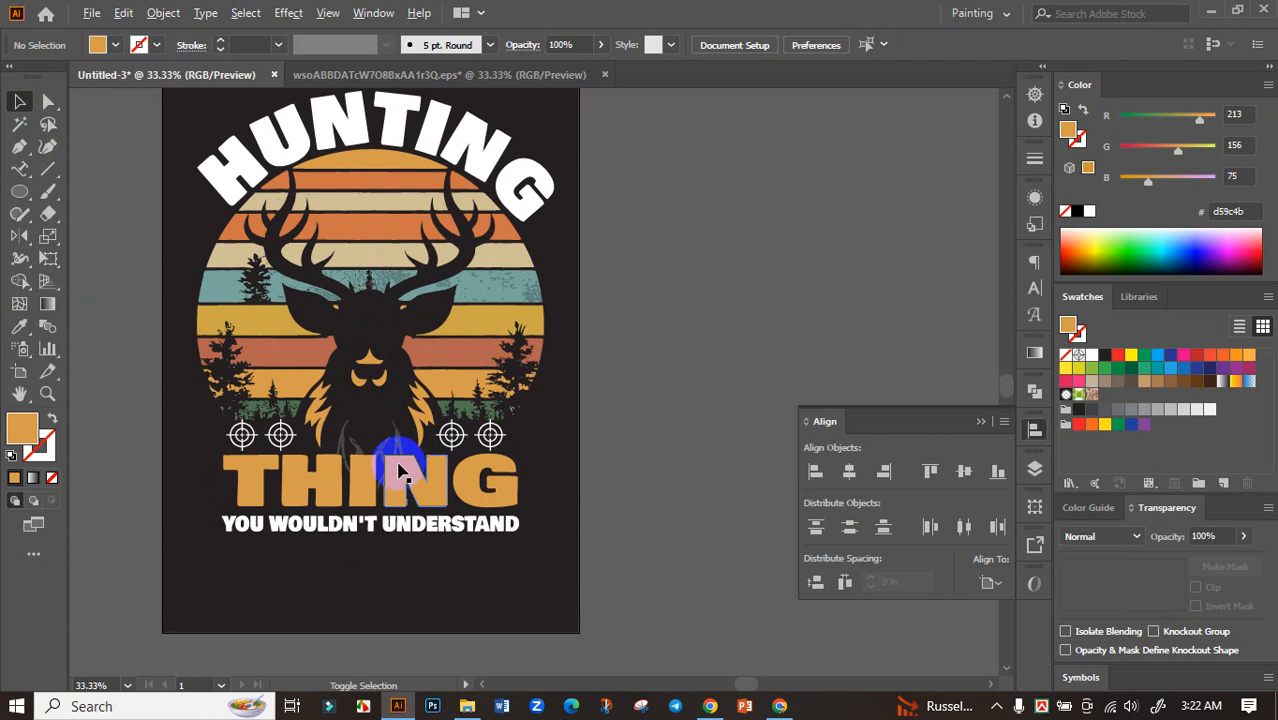
drag(408, 281, 428, 411)
drag(490, 475, 455, 510)
scroll(437, 510, down, 1)
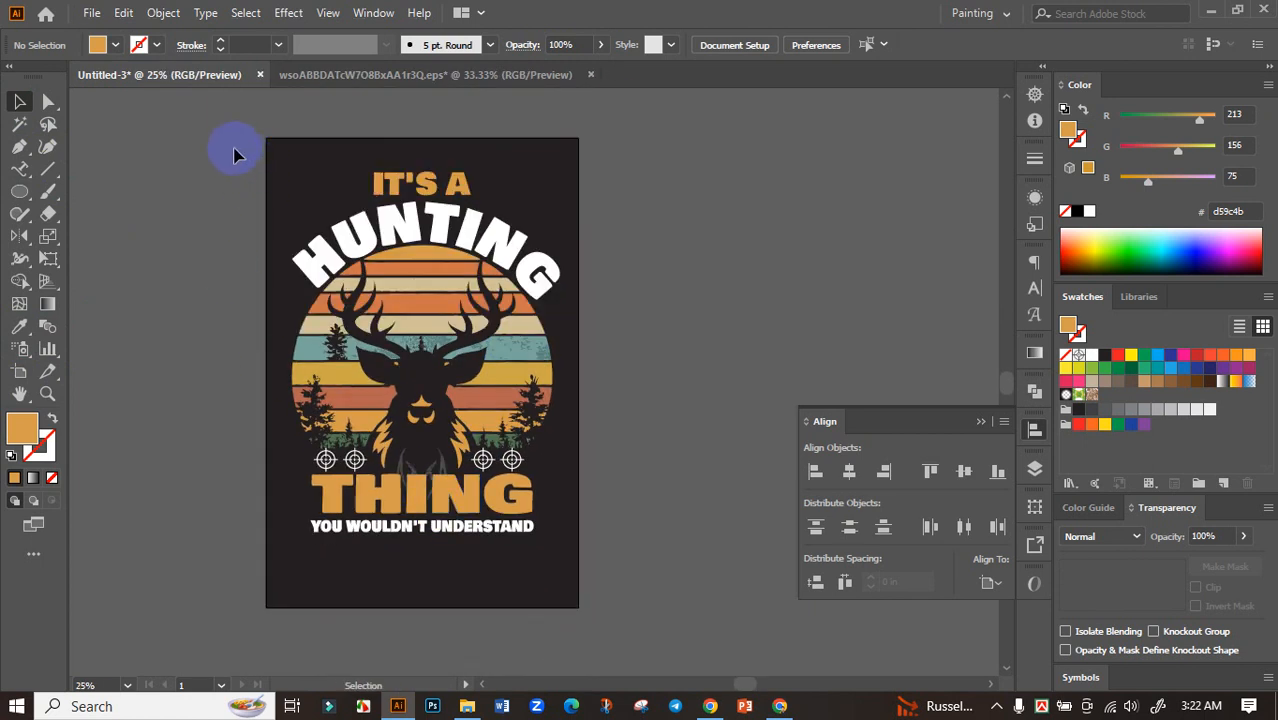
click(21, 126)
scroll(422, 242, up, 2)
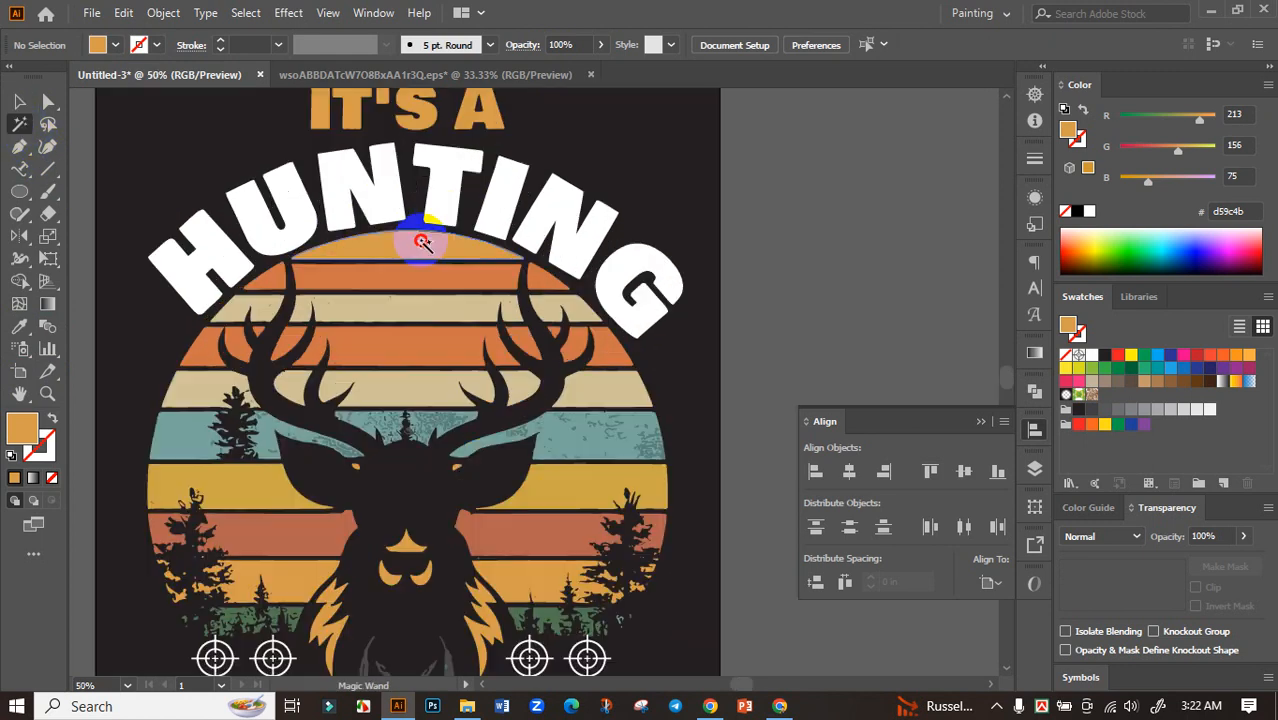
click(422, 240)
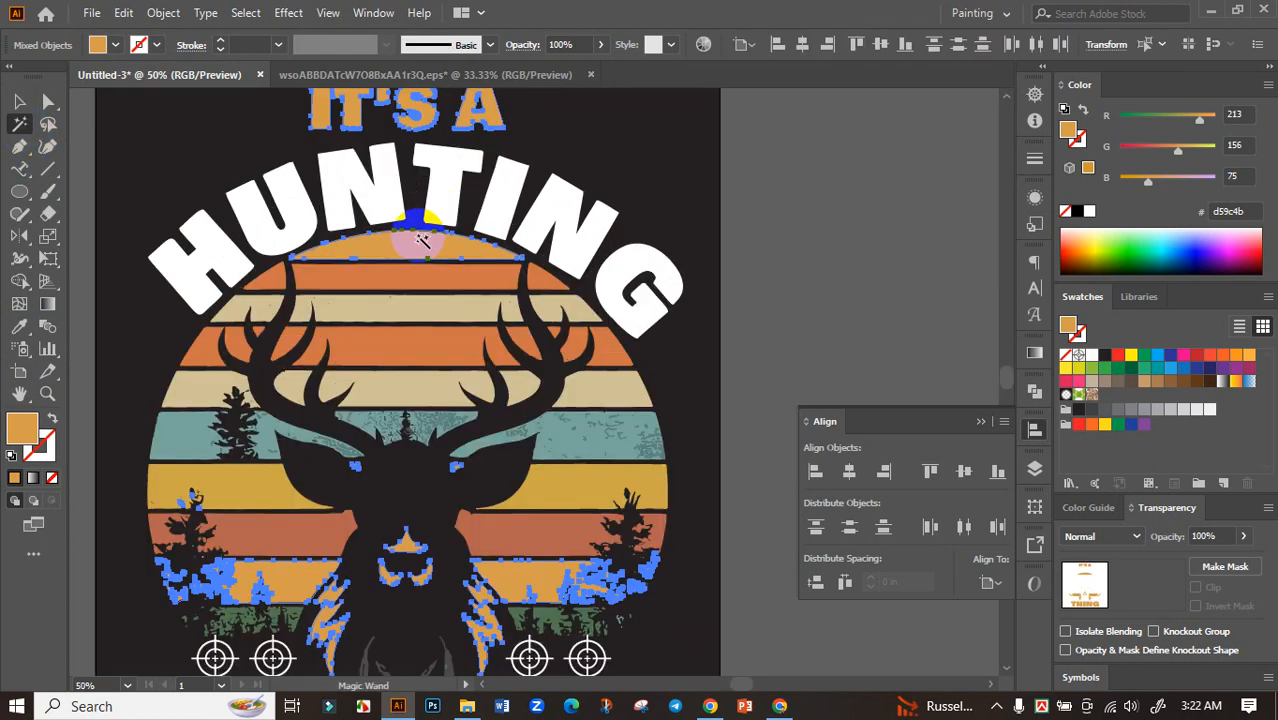
click(1132, 357)
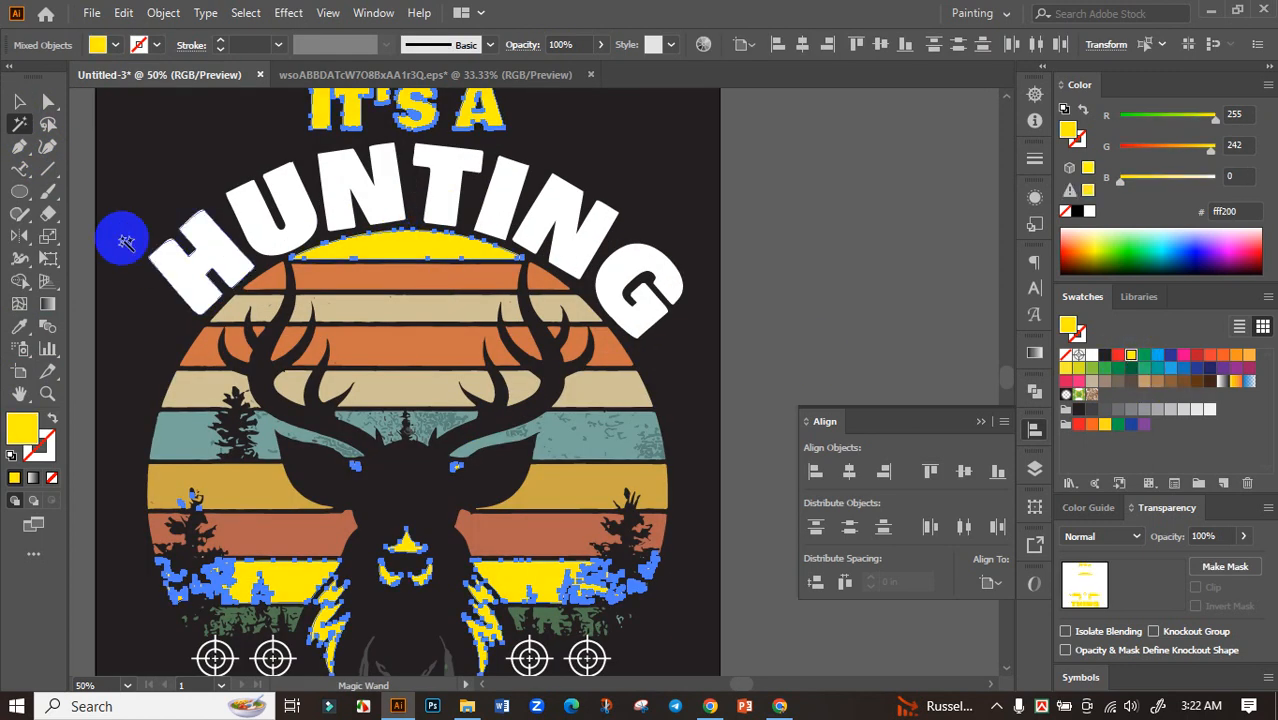
click(19, 101)
click(283, 308)
key(ctrl+minus)
click(673, 398)
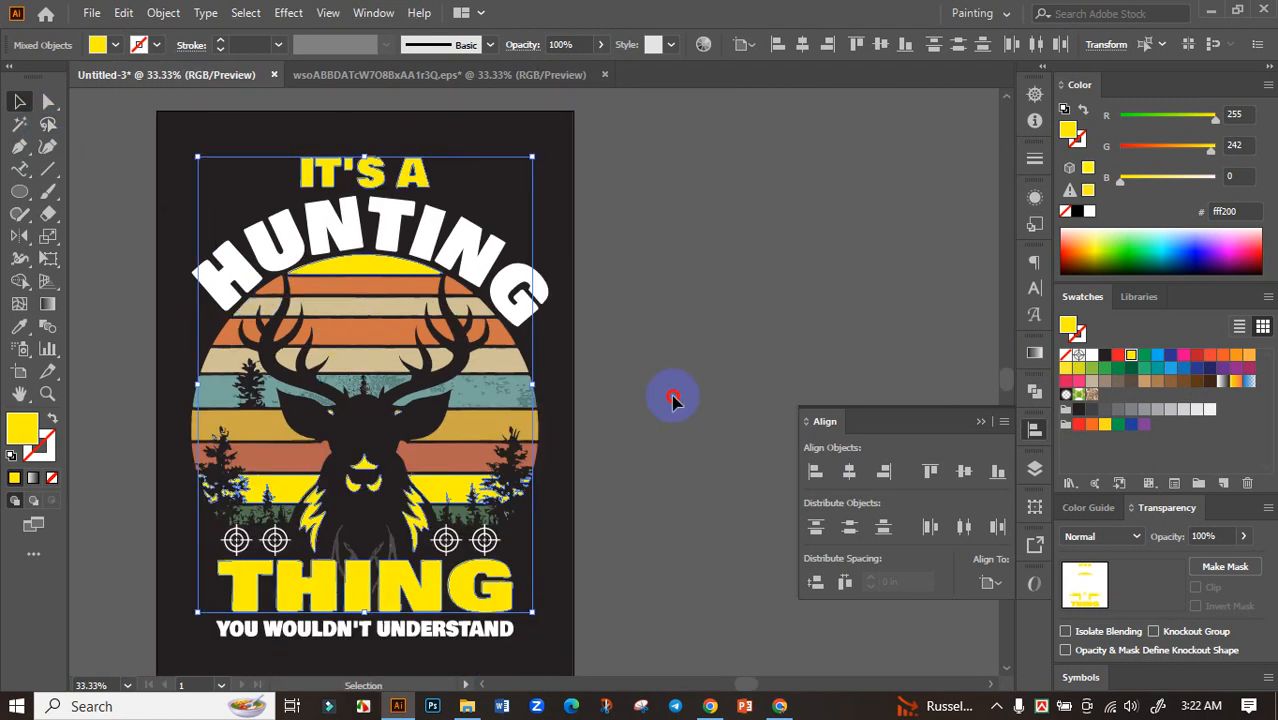
key(ctrl+z)
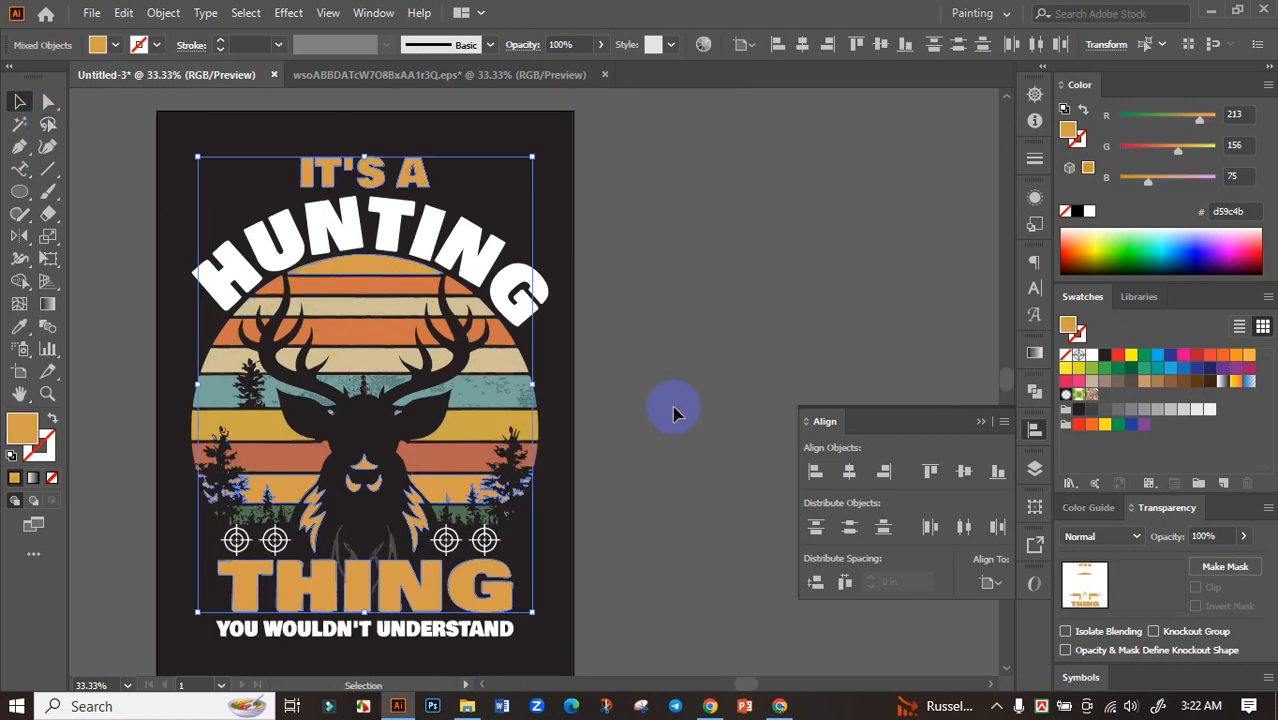
click(645, 399)
Step: Group all the text, crosshairs and deer artwork, and center the group horizontally and vertically on the artboard
mouse_move(604, 398)
mouse_down()
mouse_move(697, 408)
mouse_move(626, 388)
mouse_up()
scroll(694, 410, down, 1)
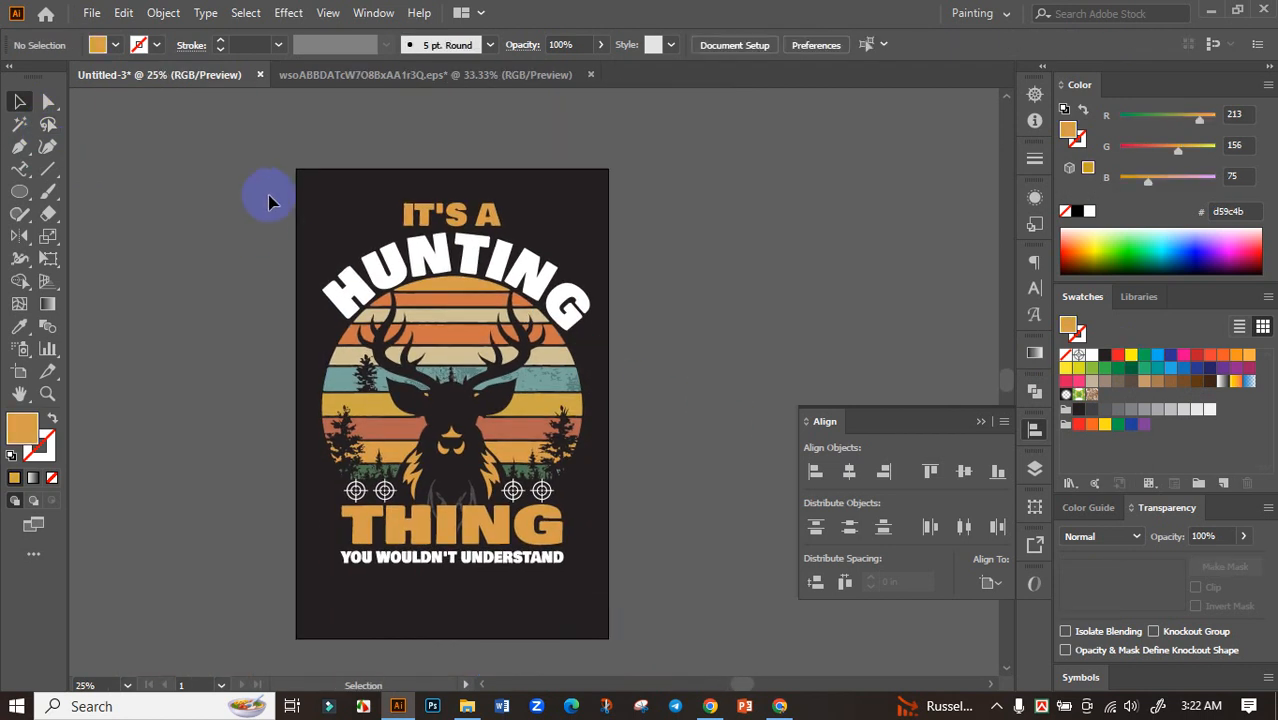
drag(713, 608, 711, 603)
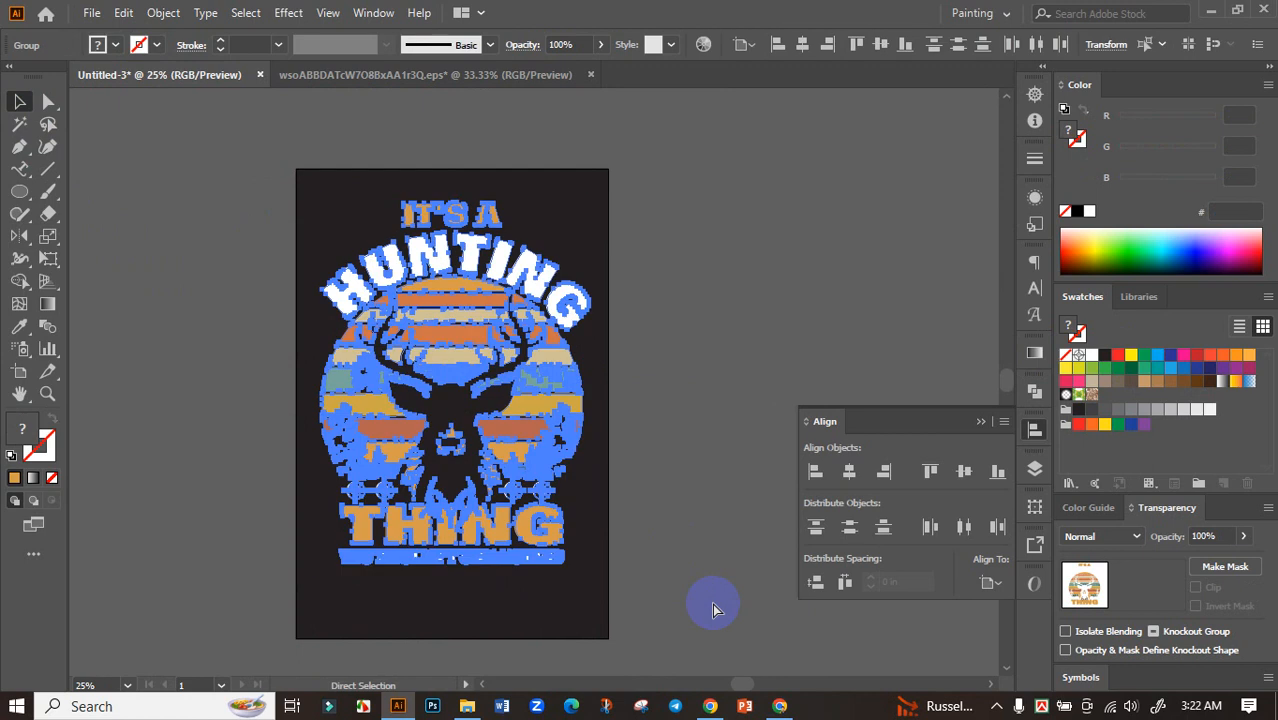
click(849, 476)
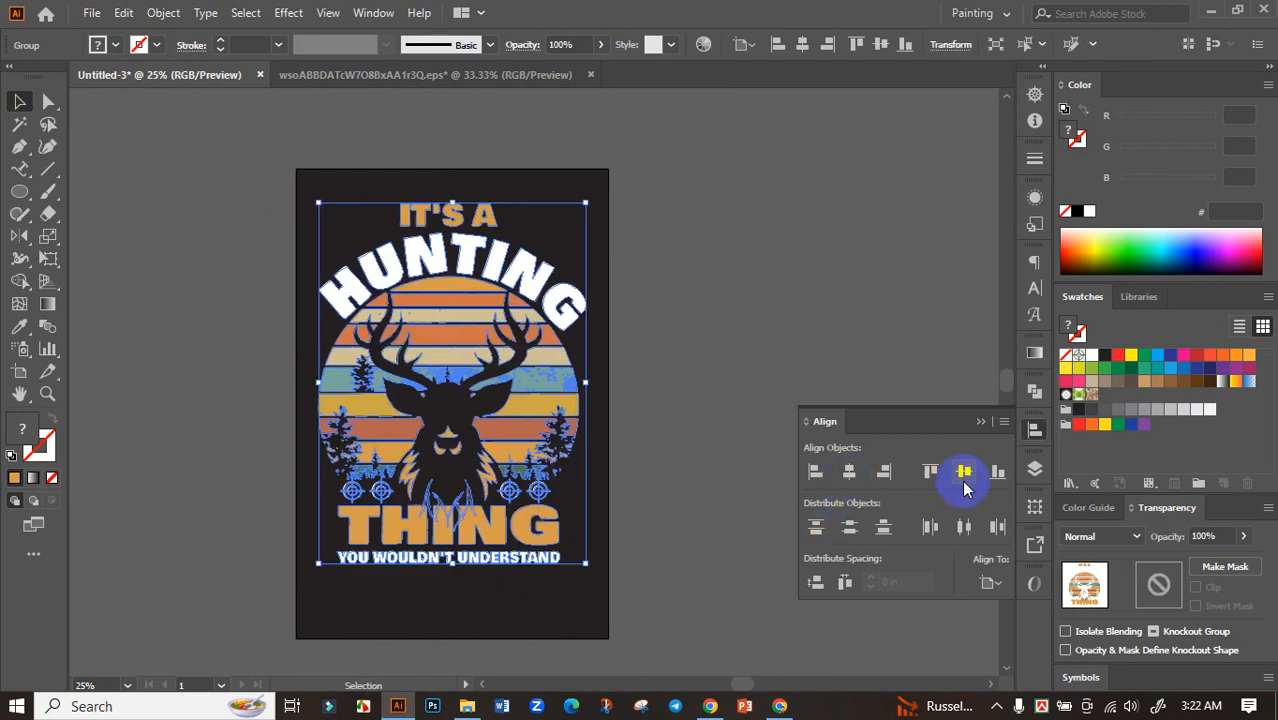
click(964, 476)
Step: Enlarge the grouped design slightly so that it nearly fills the artboard's width
drag(586, 590, 602, 617)
click(662, 493)
drag(588, 453, 562, 491)
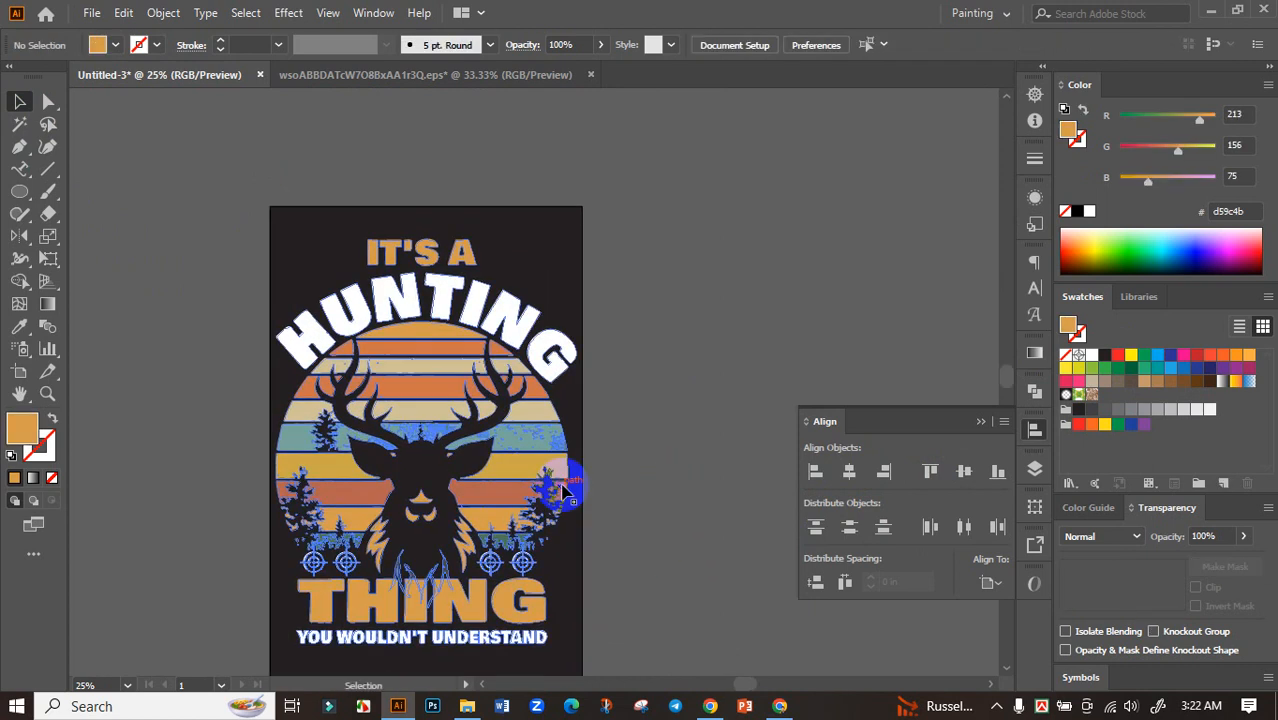
Step: Recolor the grouped design with linked harmony colors in Recolor Artwork, using 80% saturation, 85% brightness and a hue shifted slightly toward yellow
drag(653, 459, 566, 411)
click(418, 418)
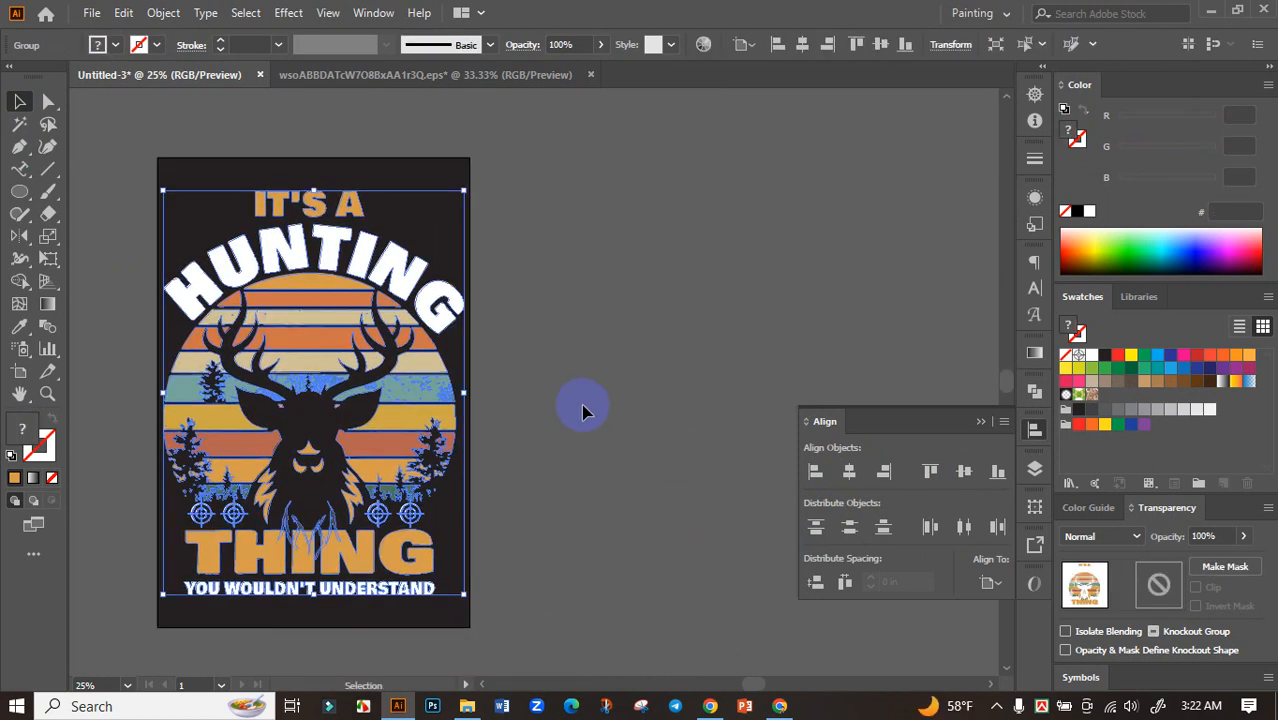
click(703, 45)
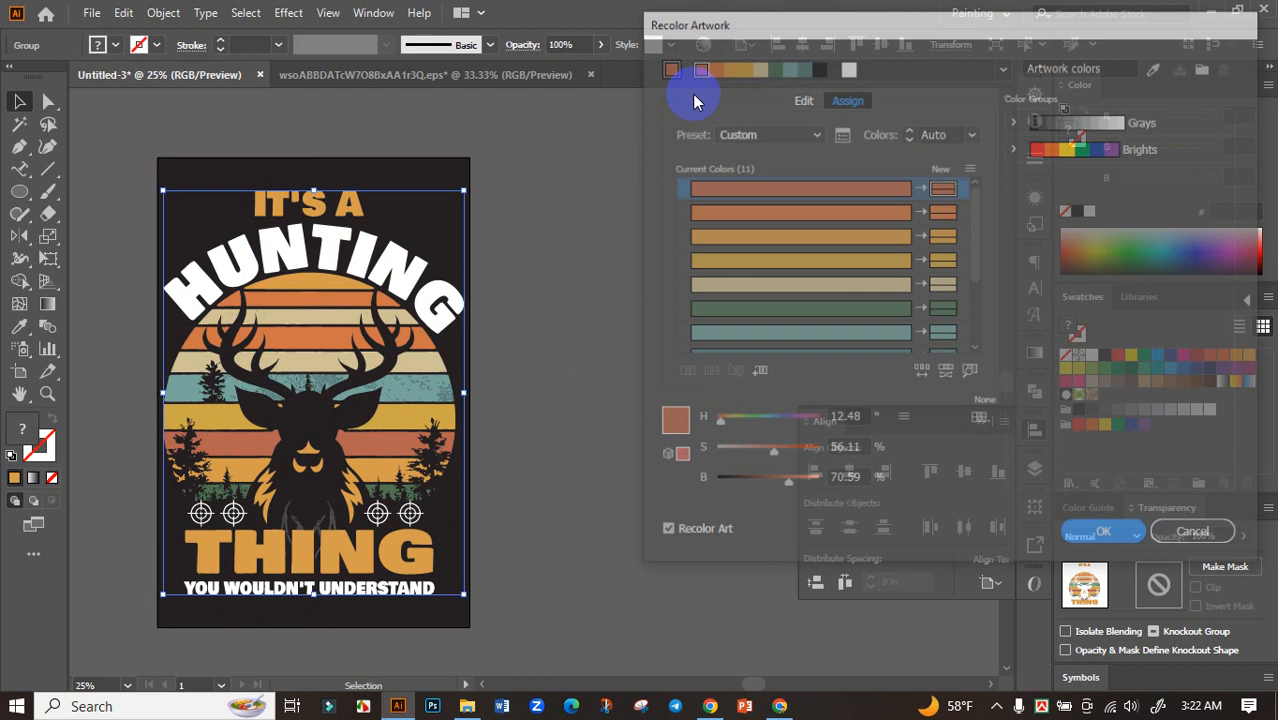
click(804, 98)
click(972, 376)
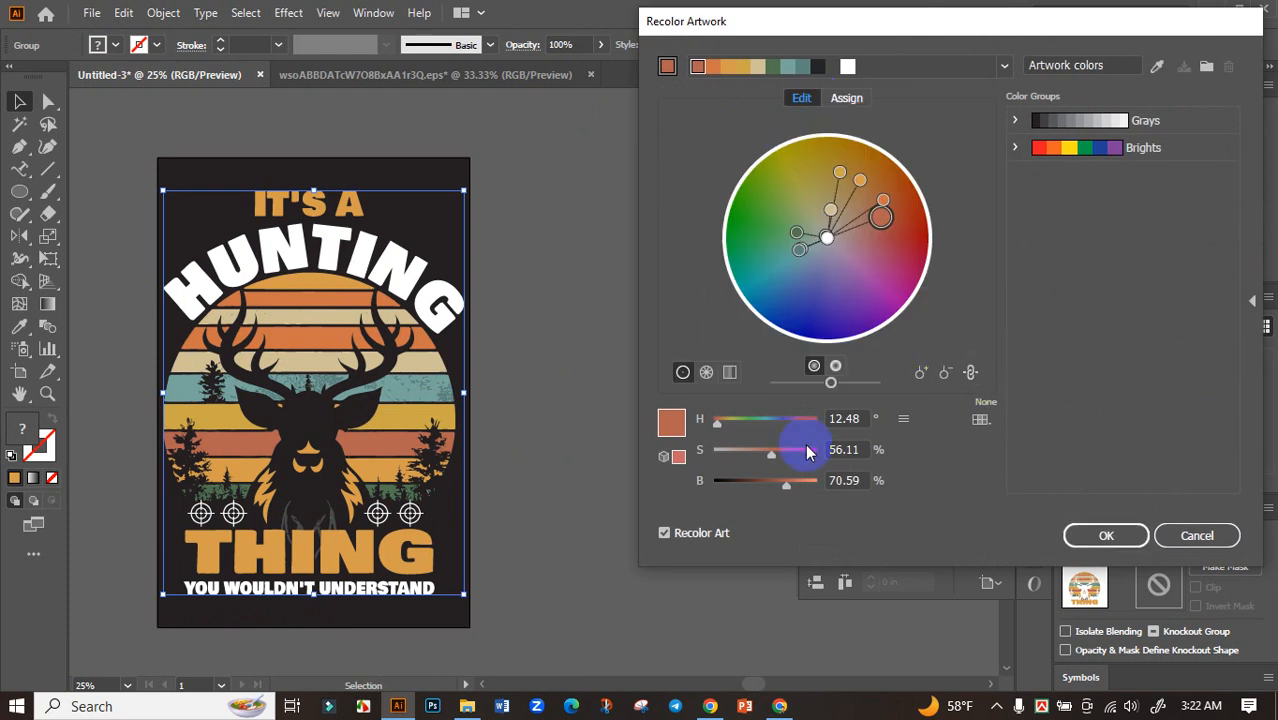
drag(800, 492, 798, 461)
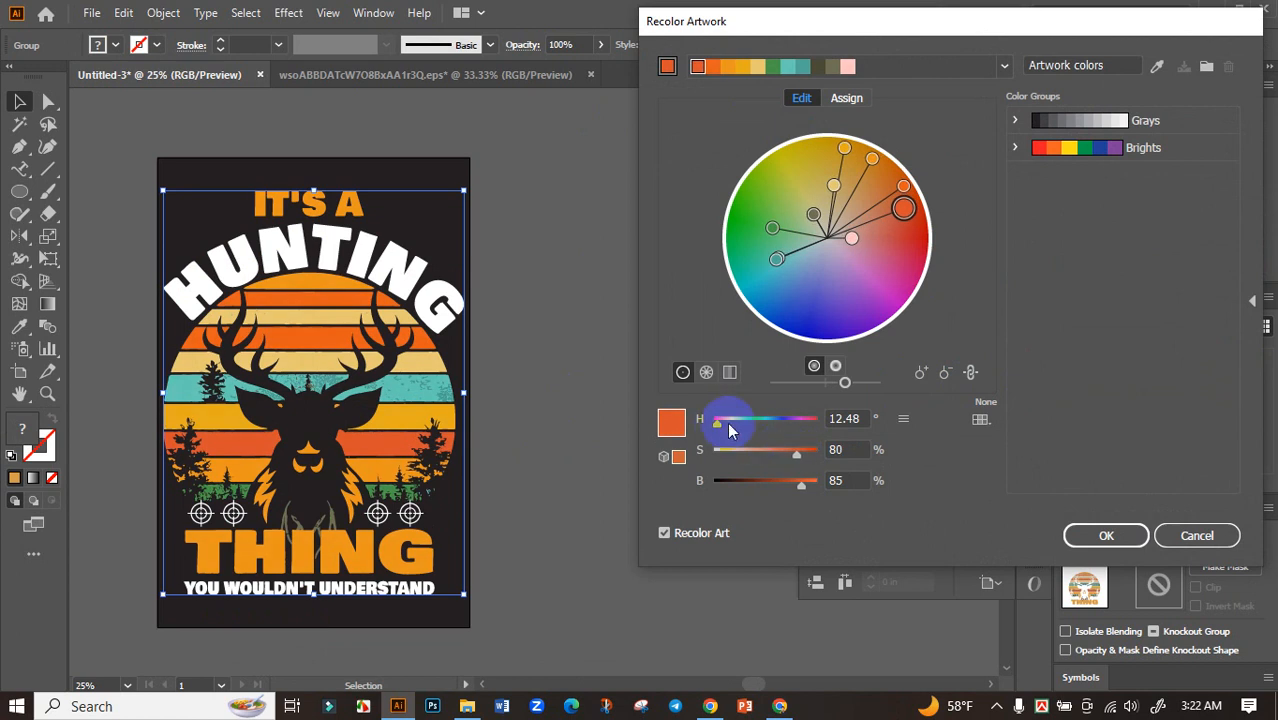
mouse_move(719, 424)
mouse_down()
mouse_move(790, 430)
mouse_move(719, 423)
mouse_up()
click(1100, 535)
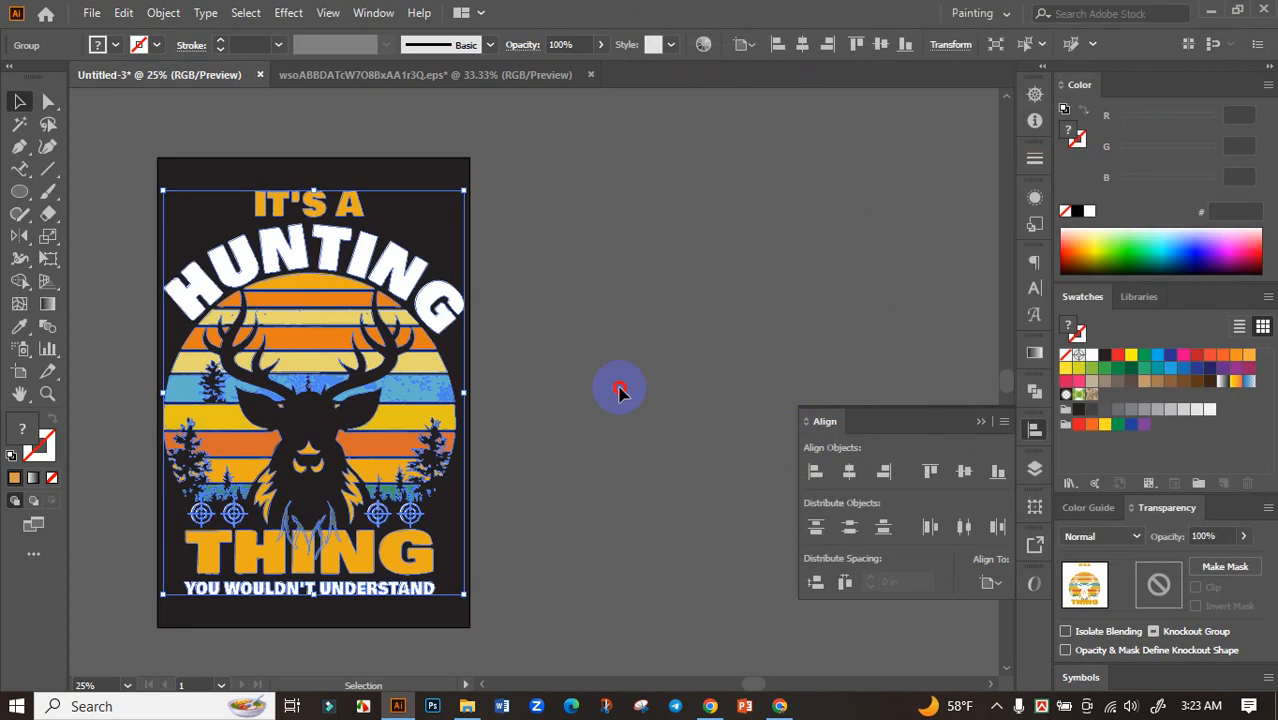
click(619, 390)
scroll(610, 414, down, 2)
drag(576, 425, 601, 447)
scroll(590, 391, up, 2)
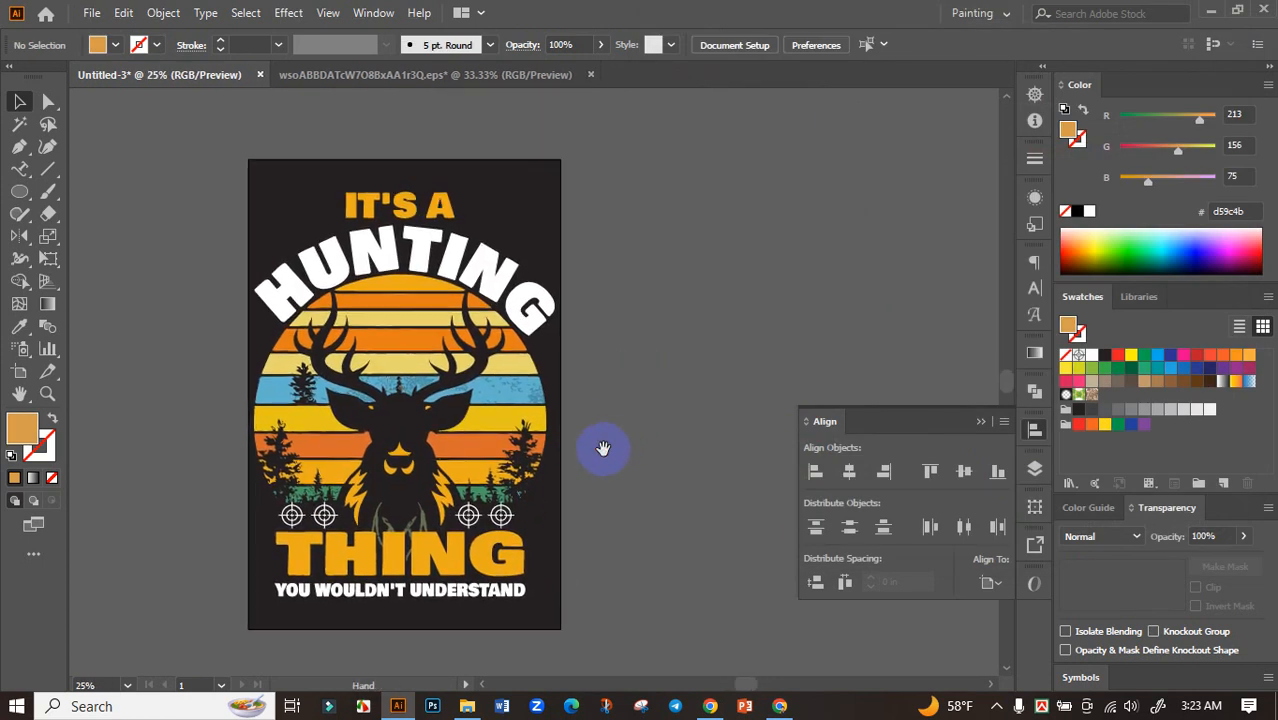